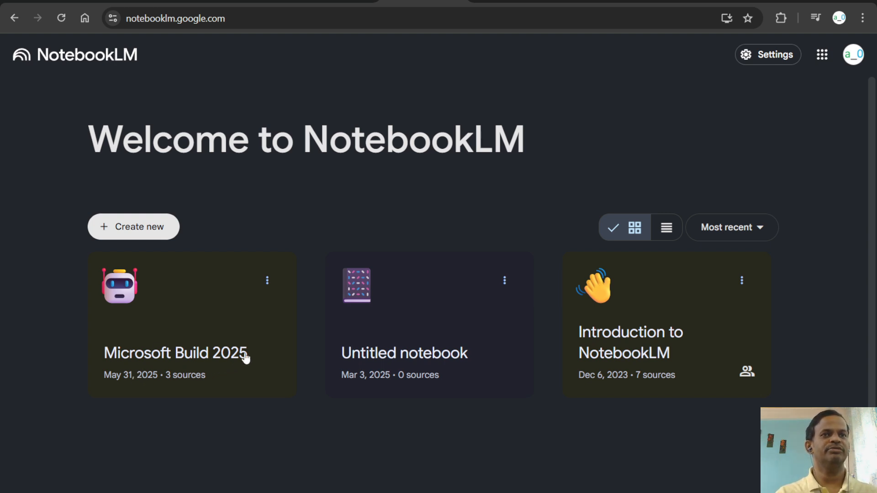
Step: Open the Microsoft Build 2025 notebook to view its layout, and return to the list of notebooks
click(183, 305)
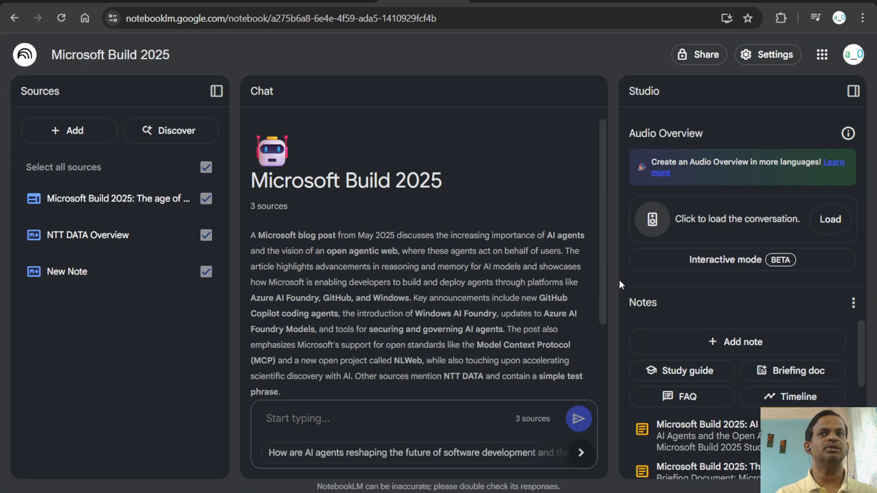
click(14, 17)
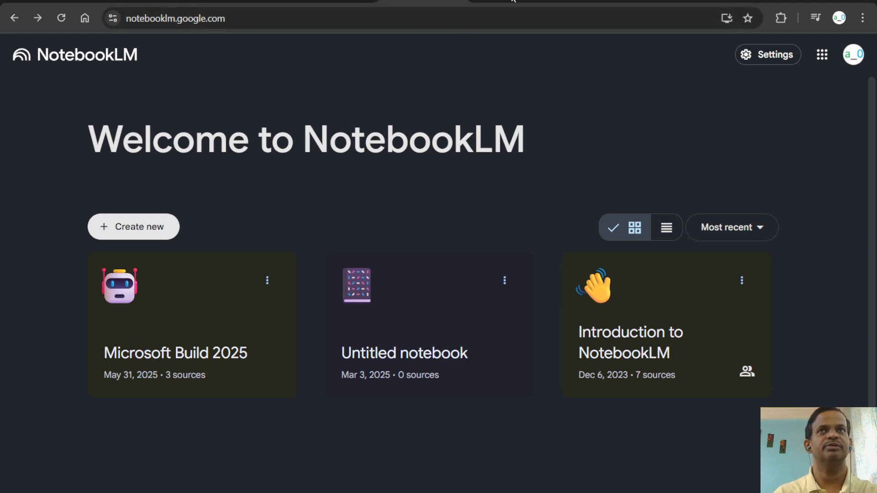
Step: Review the Google results for "apple conference 2025", including the WWDC25 - Apple Developer entry
click(513, 3)
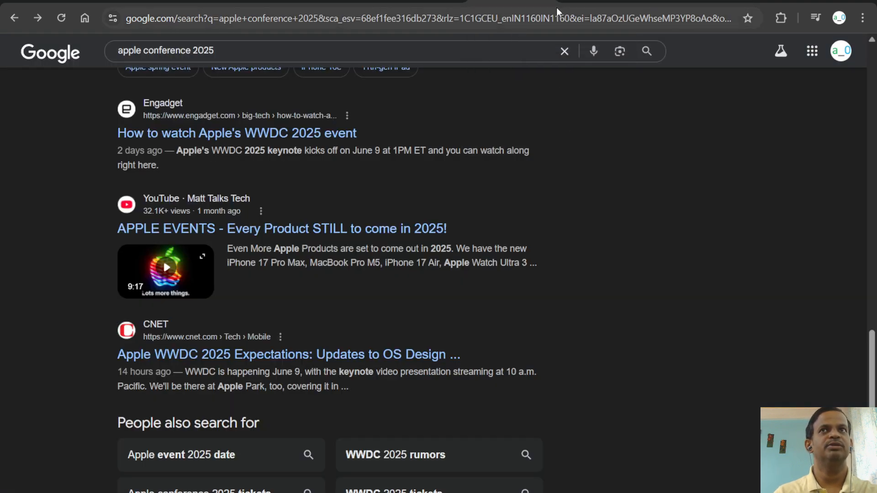
scroll(333, 221, up, 20)
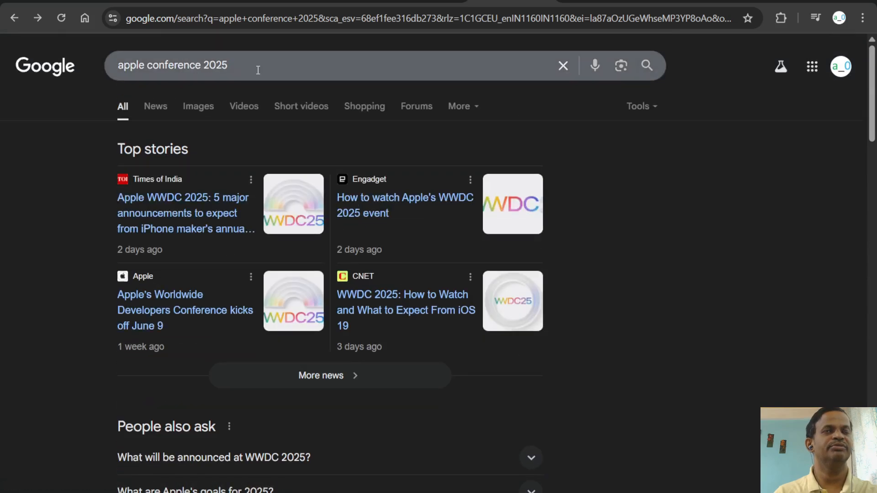
scroll(238, 155, down, 10)
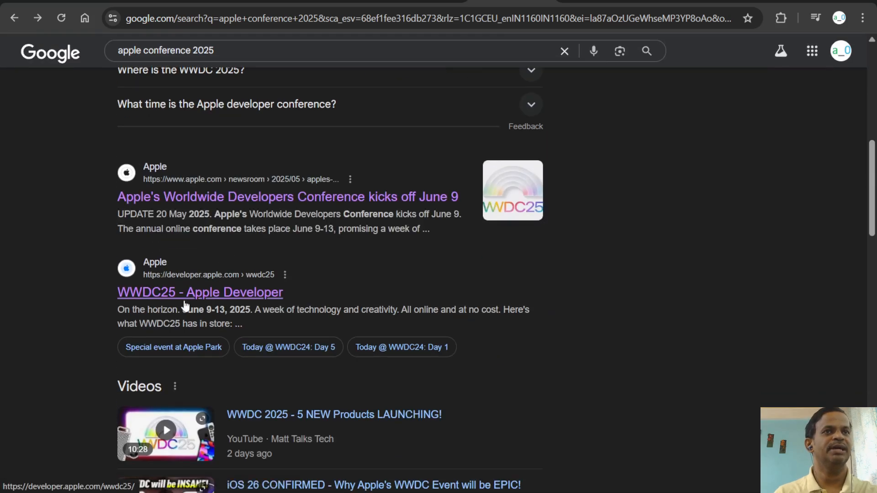
scroll(155, 231, down, 1)
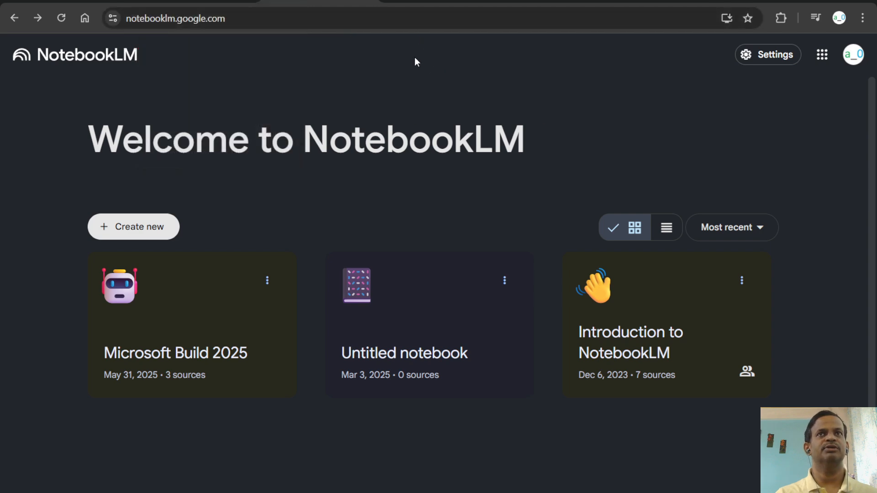
Step: Switch to the NotebookLM demo video on YouTube and play it from the start in theater mode
click(182, 2)
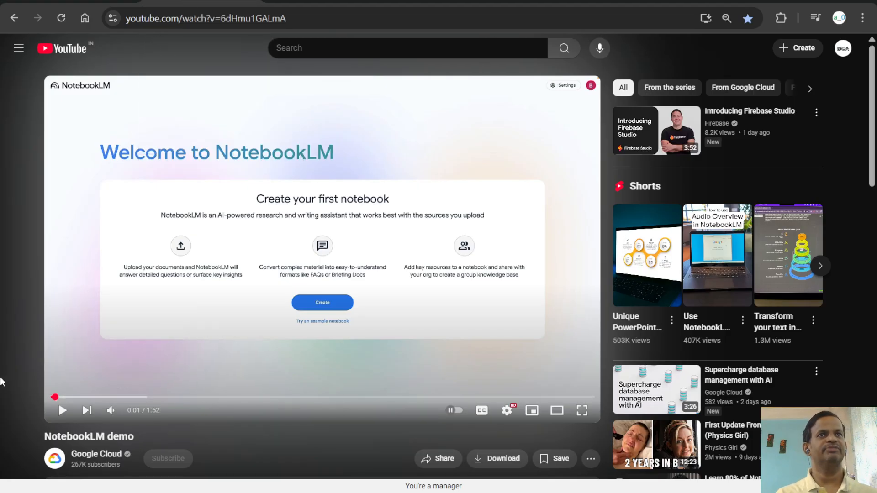
click(281, 335)
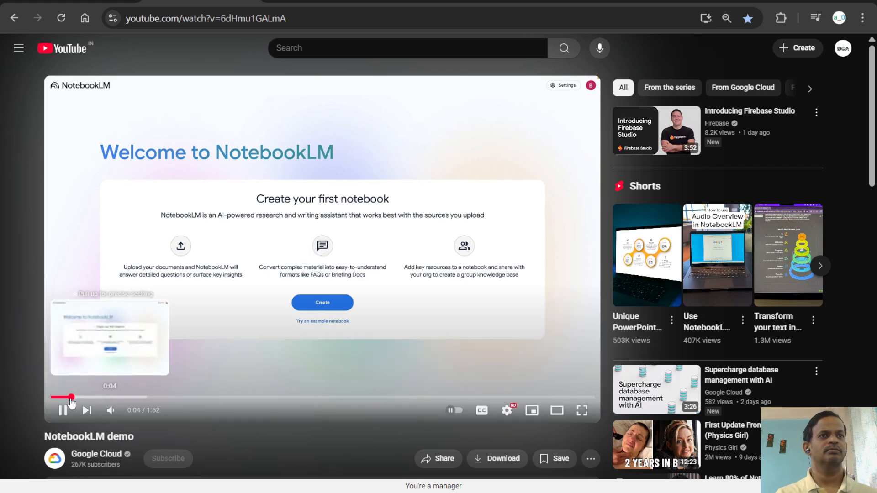
click(55, 397)
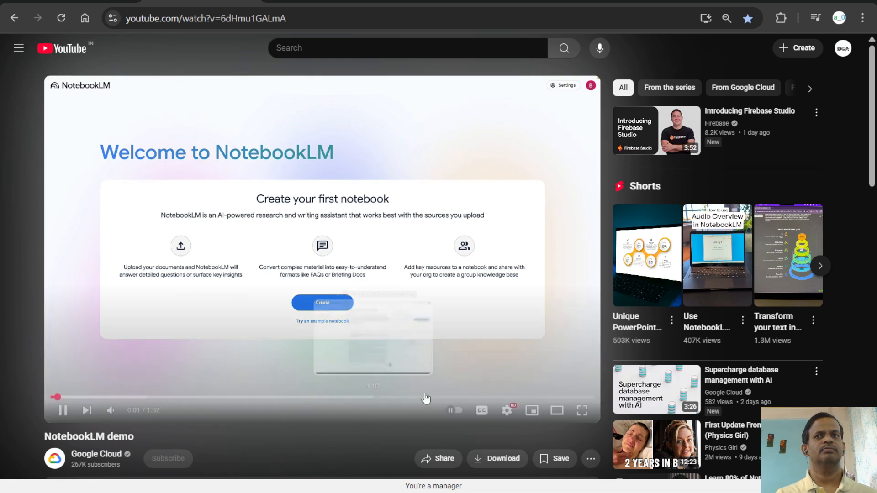
click(557, 411)
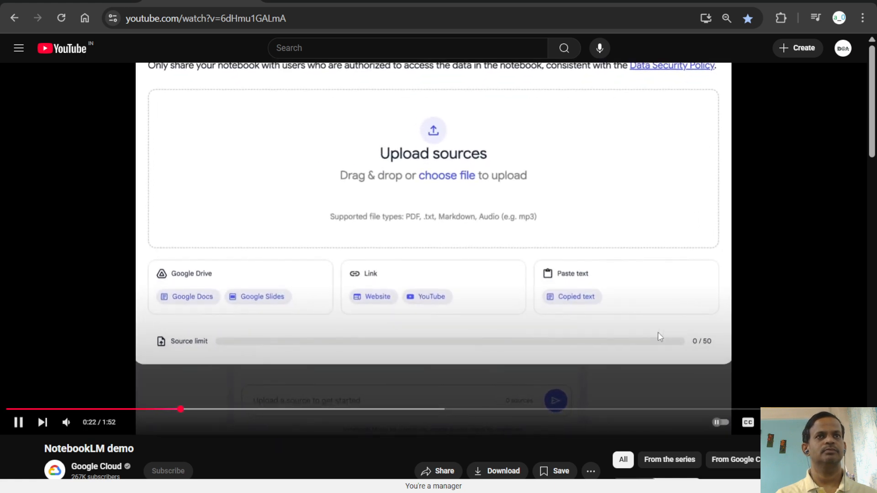
Step: Pause the demo video and rewind it to 0:11, where the first notebook is created
click(658, 338)
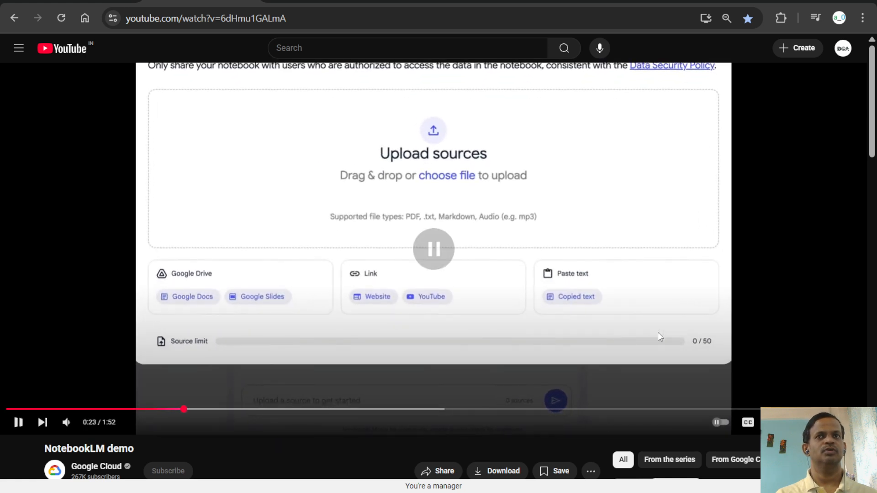
click(128, 409)
click(108, 410)
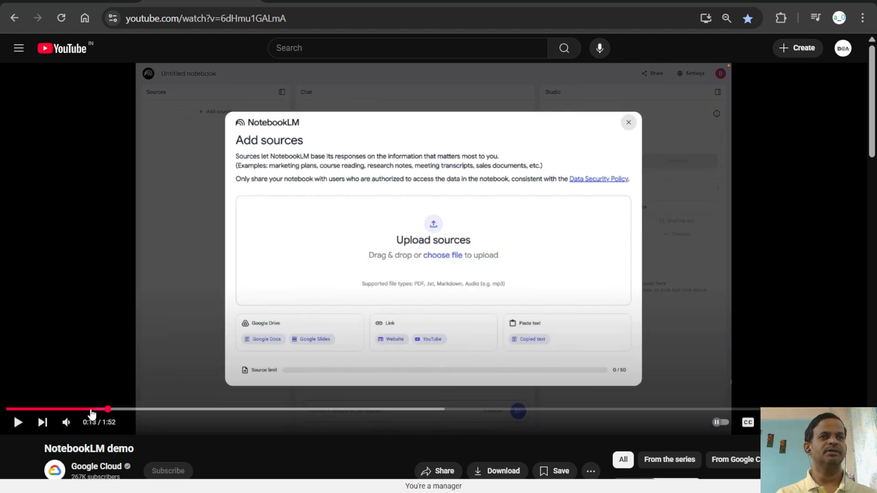
click(89, 410)
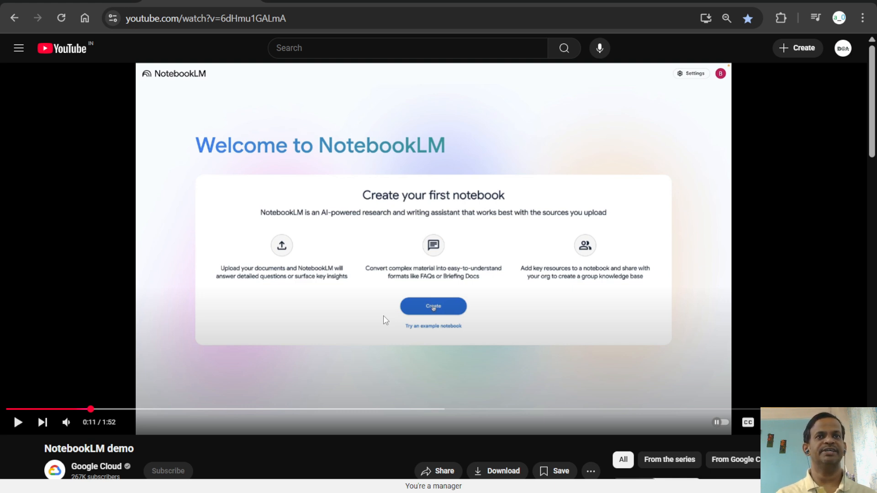
Step: Play the demo video onward, pausing at 0:31 on the Add sources dialog and at 1:21 on the chat answer
click(416, 341)
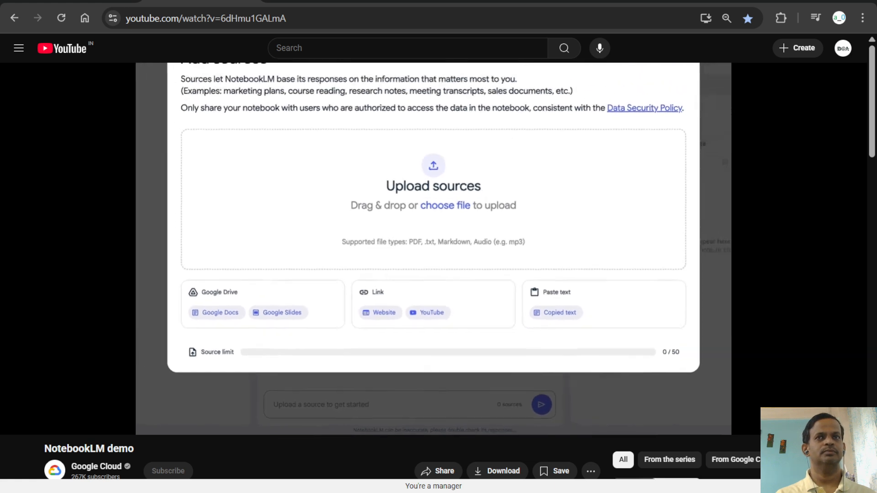
click(752, 307)
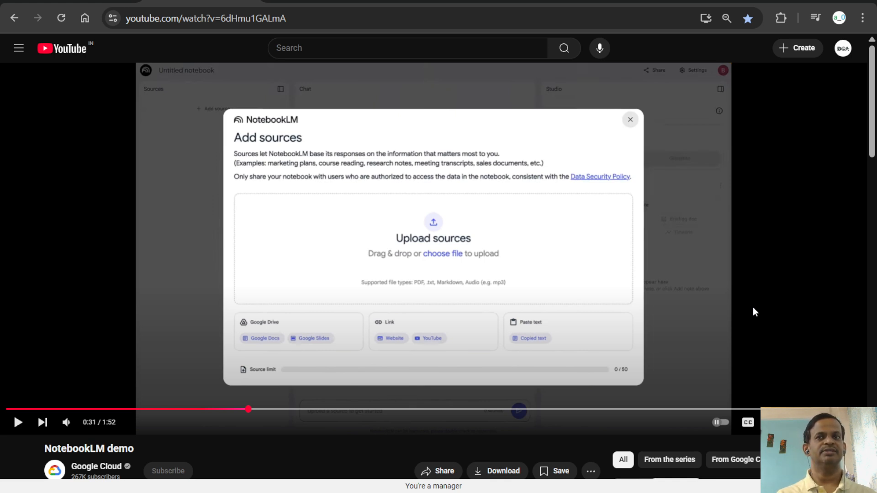
click(747, 320)
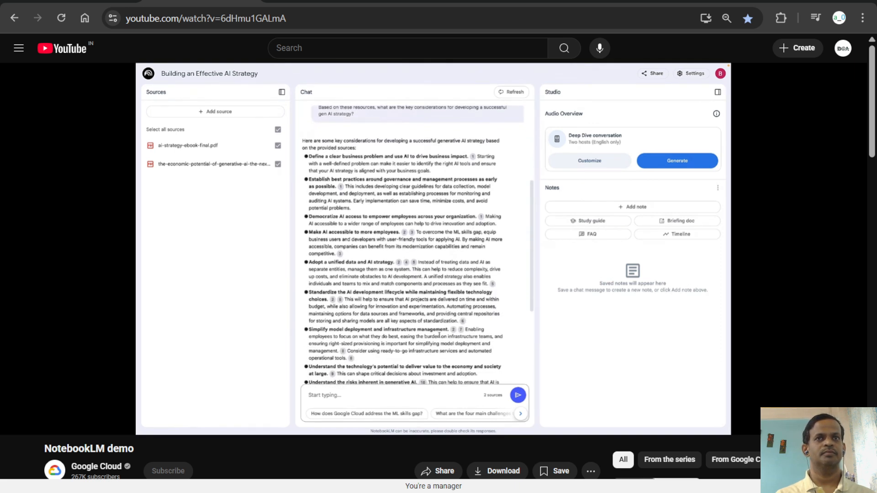
click(706, 337)
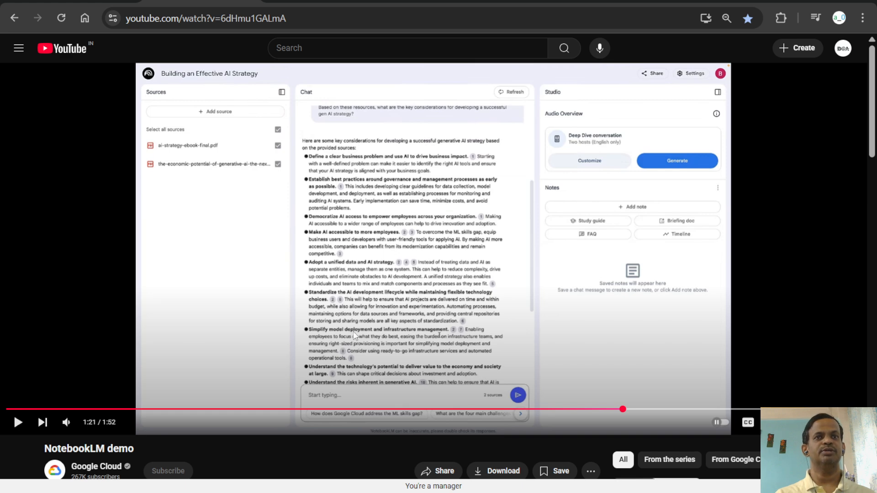
Step: Watch the rest of the demo video from 1:21 and pause it at the closing Google Cloud logo
scroll(389, 301, down, 3)
scroll(420, 259, up, 3)
click(582, 330)
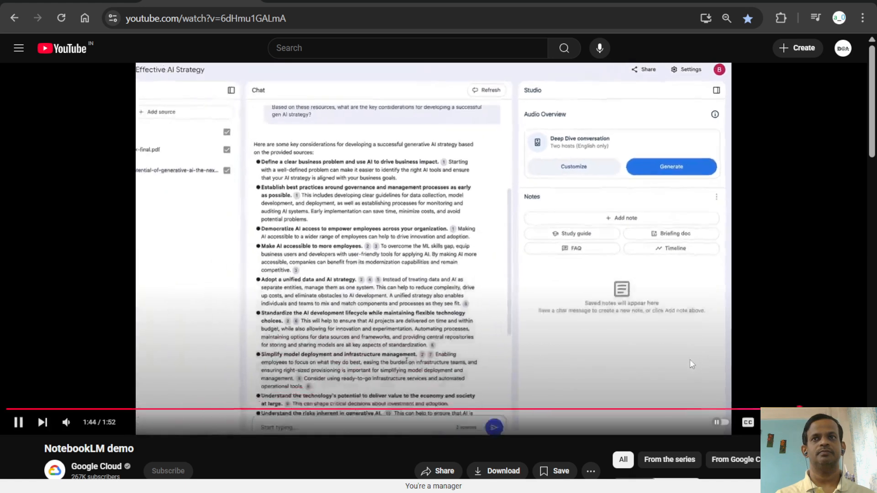
click(560, 328)
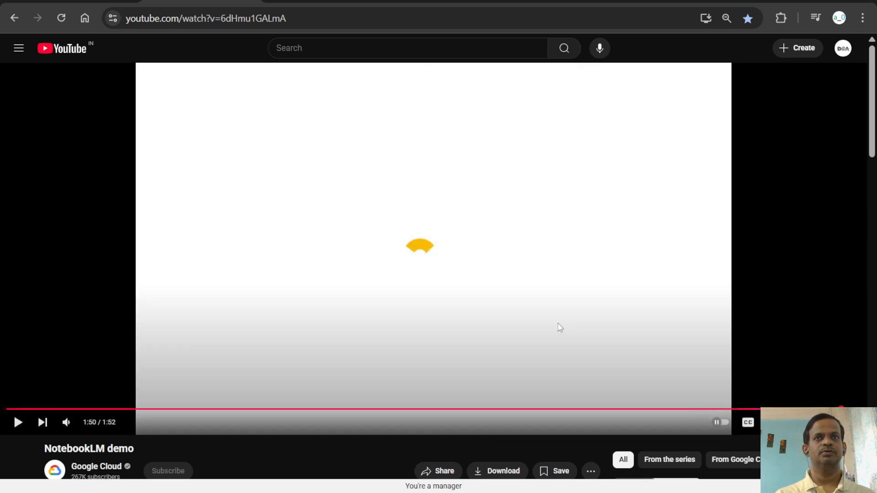
click(560, 327)
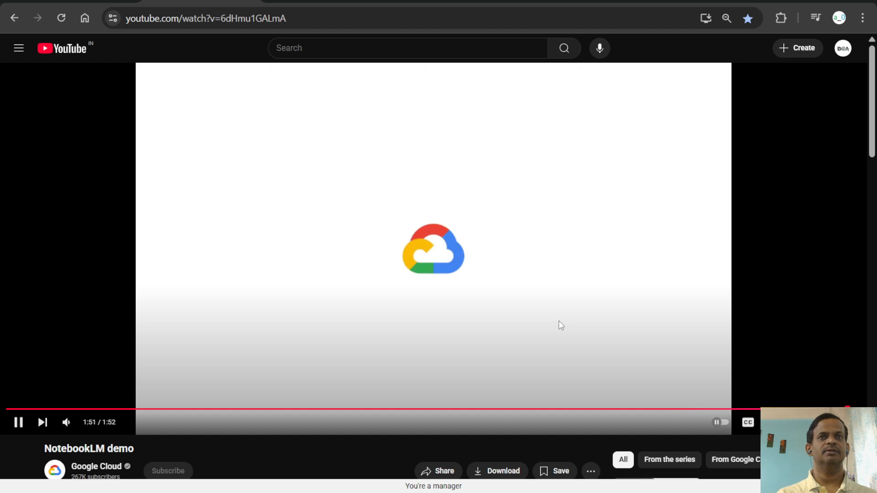
click(560, 325)
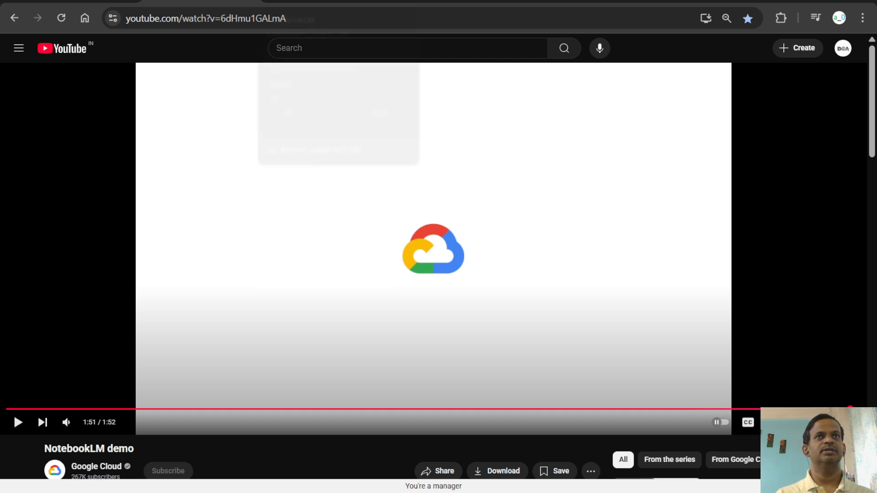
Step: Return to NotebookLM, open NotebookLM Help, review the "Get started with NotebookLM" topics and collapse that list
click(319, 1)
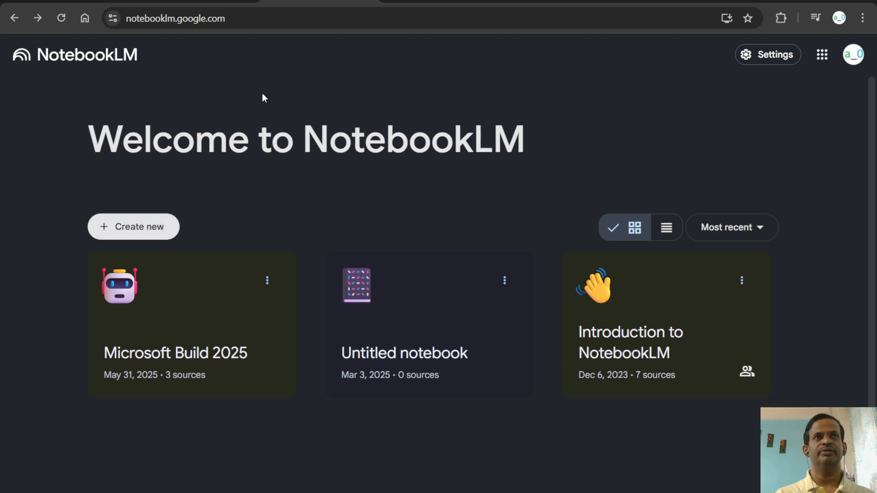
click(751, 62)
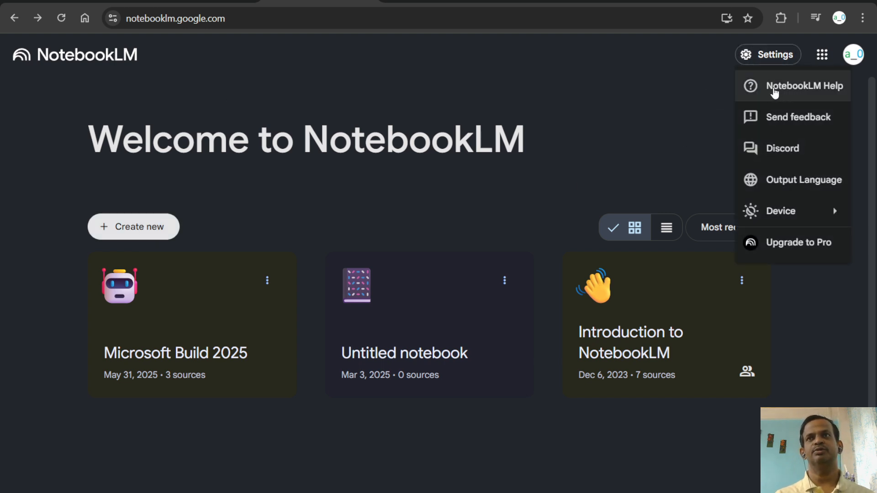
click(774, 89)
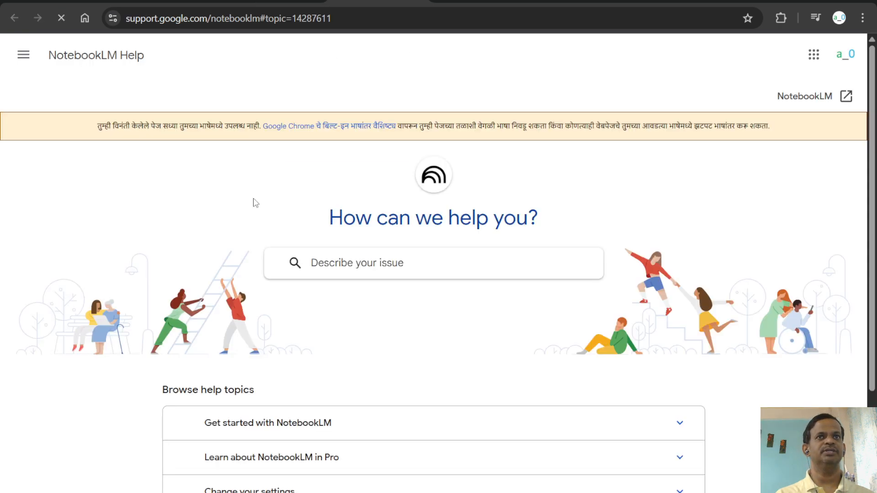
scroll(303, 192, down, 3)
scroll(358, 194, up, 2)
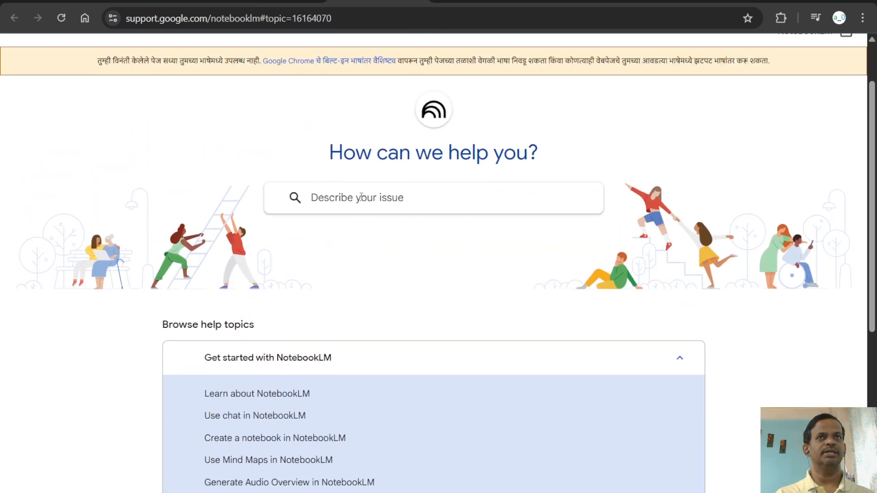
scroll(370, 201, down, 5)
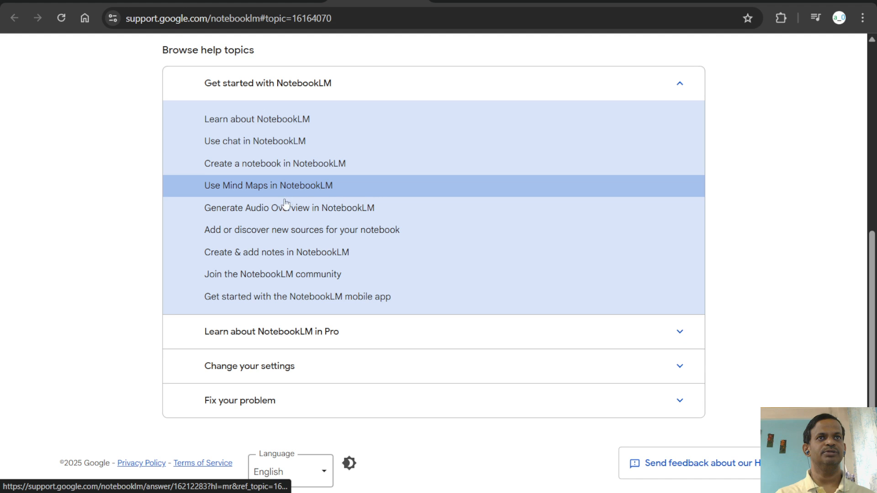
click(680, 90)
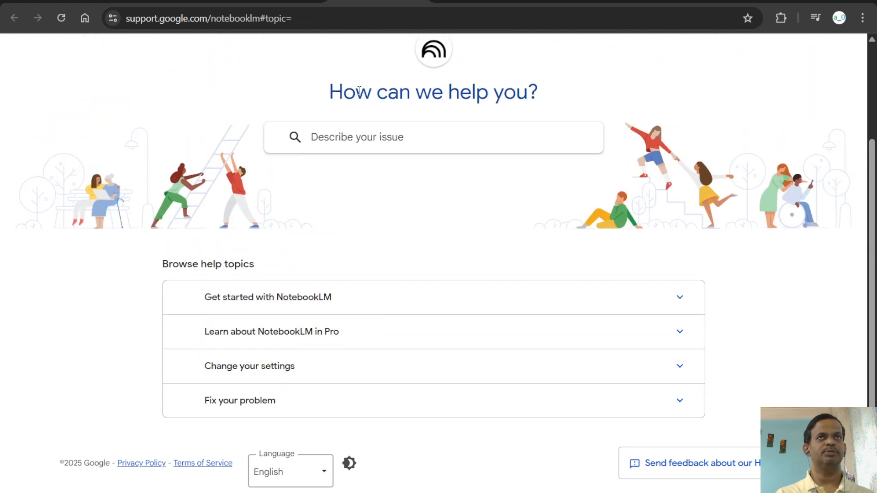
Step: Return to NotebookLM, open the Output Language settings and look through the language override options down to the Asian languages
click(276, 2)
click(753, 56)
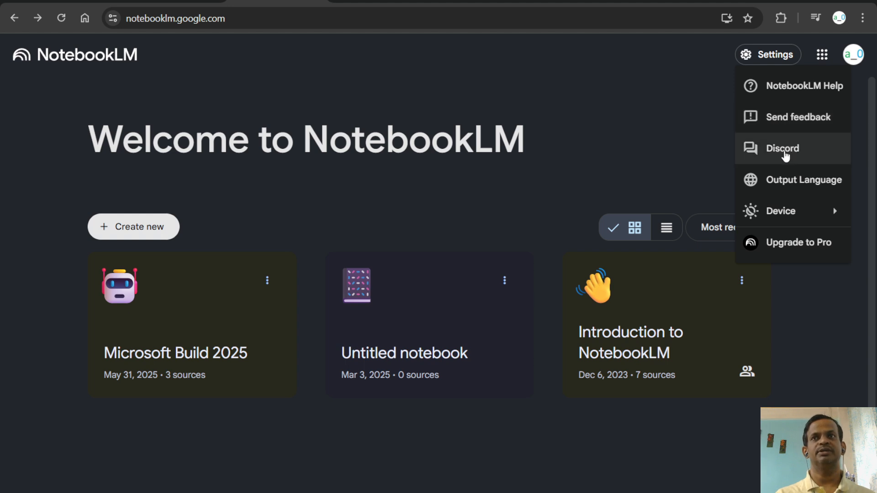
click(793, 182)
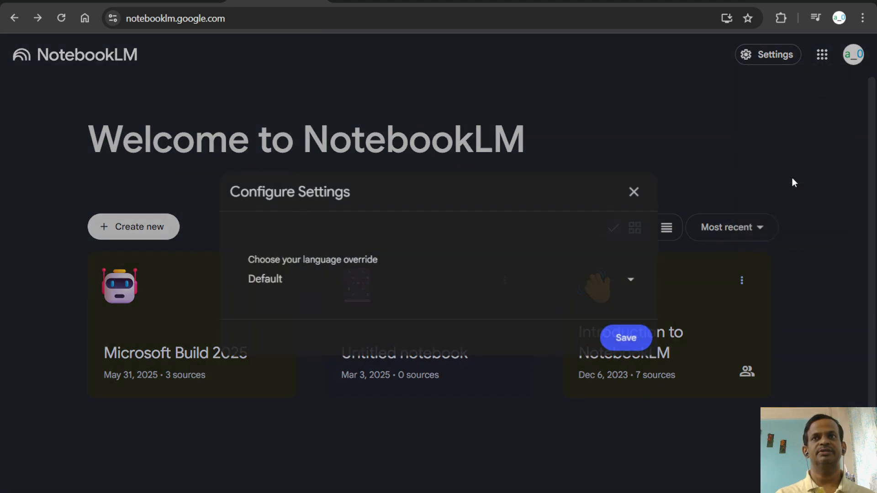
click(632, 281)
scroll(407, 308, down, 6)
scroll(415, 315, down, 14)
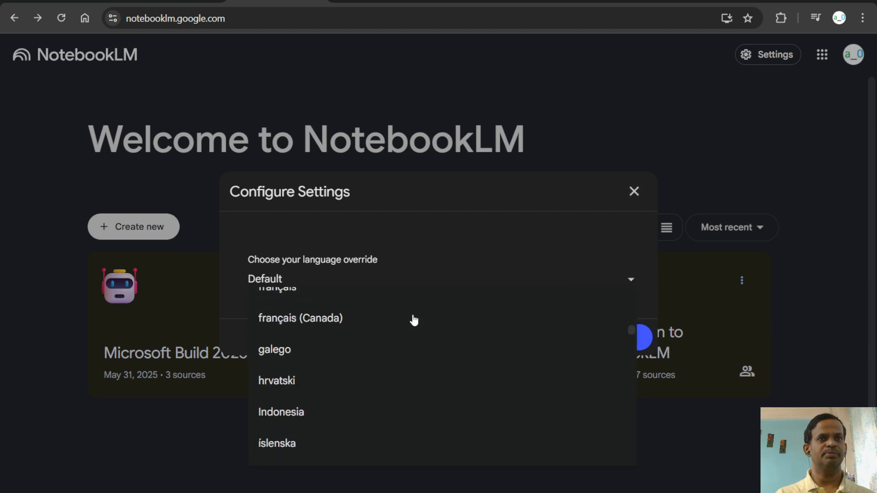
scroll(414, 326, down, 15)
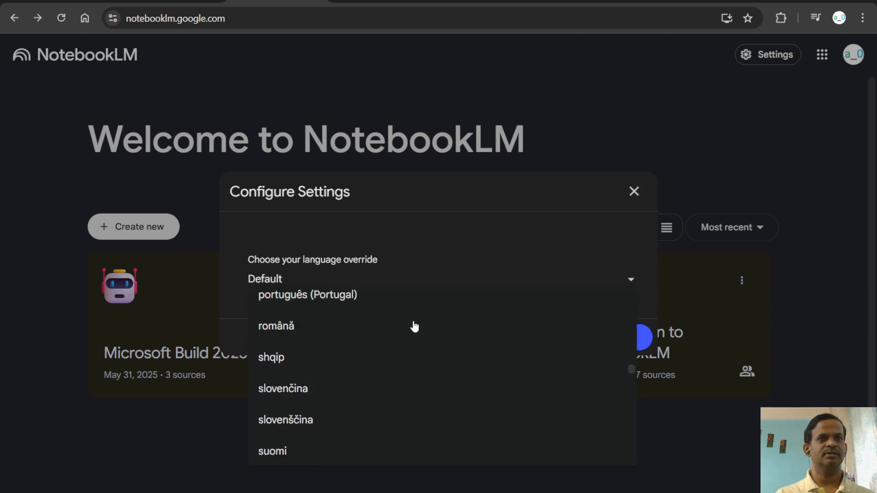
scroll(415, 326, down, 12)
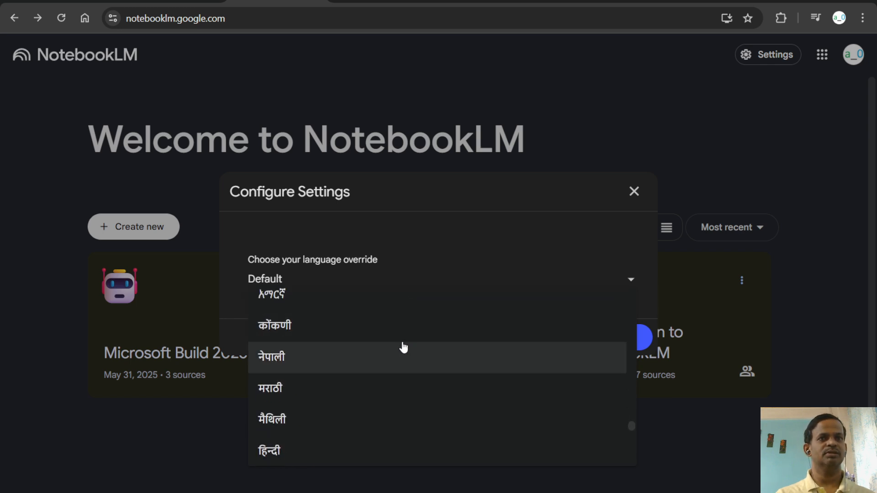
scroll(361, 414, down, 2)
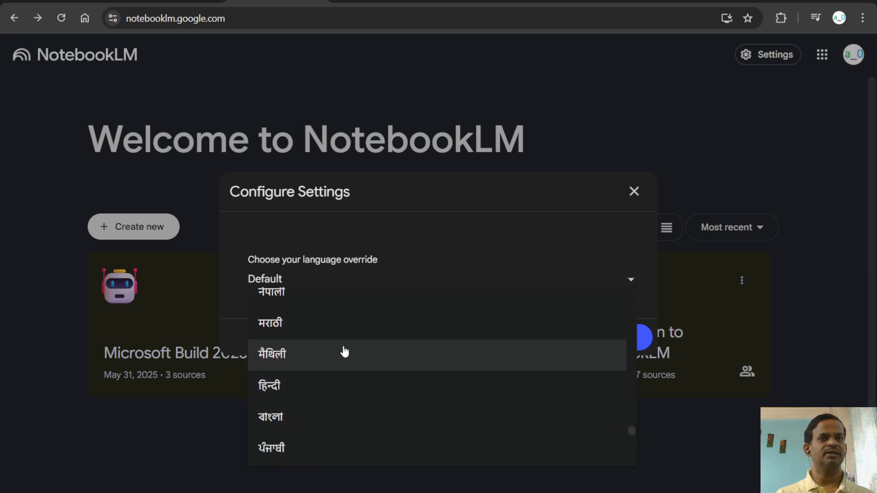
scroll(343, 307, up, 2)
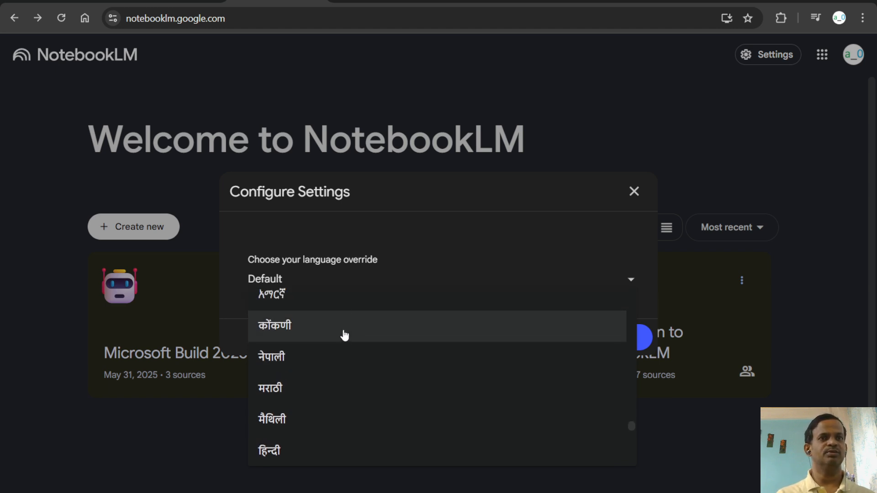
scroll(365, 372, down, 3)
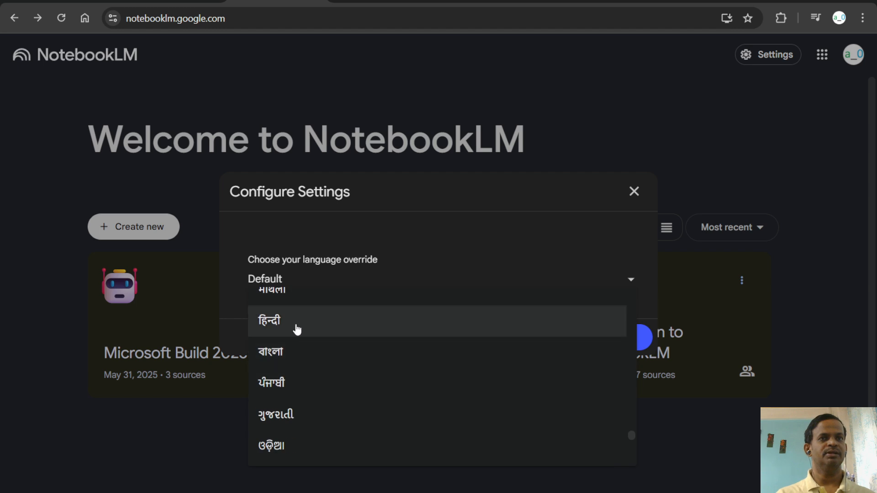
scroll(338, 365, down, 7)
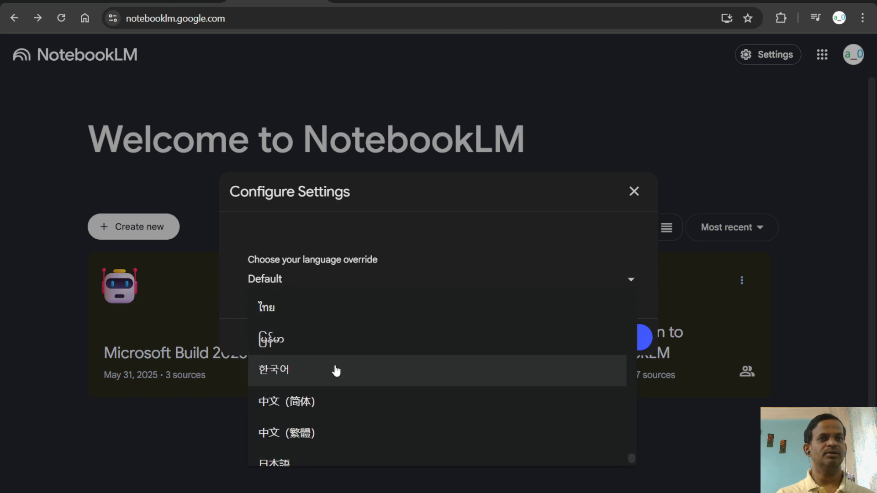
Step: Look back through the language override options up to Default and close the settings without choosing another language
scroll(457, 391, up, 4)
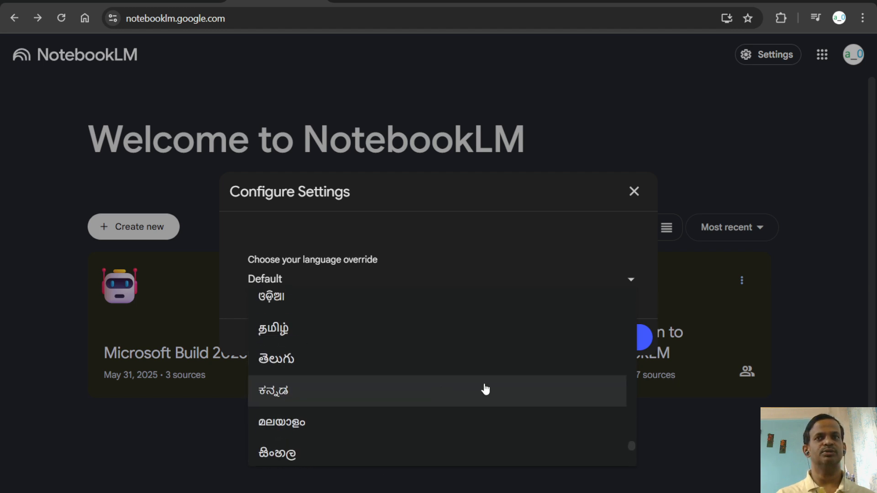
scroll(485, 389, up, 10)
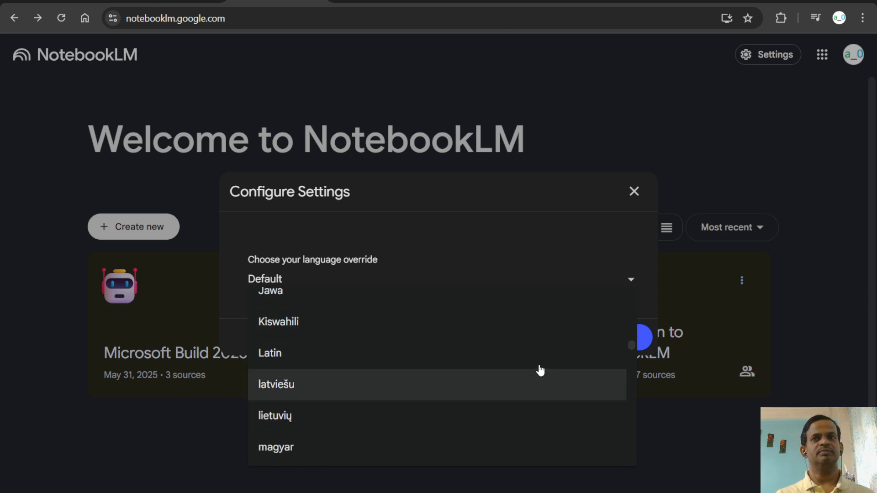
scroll(540, 371, up, 3)
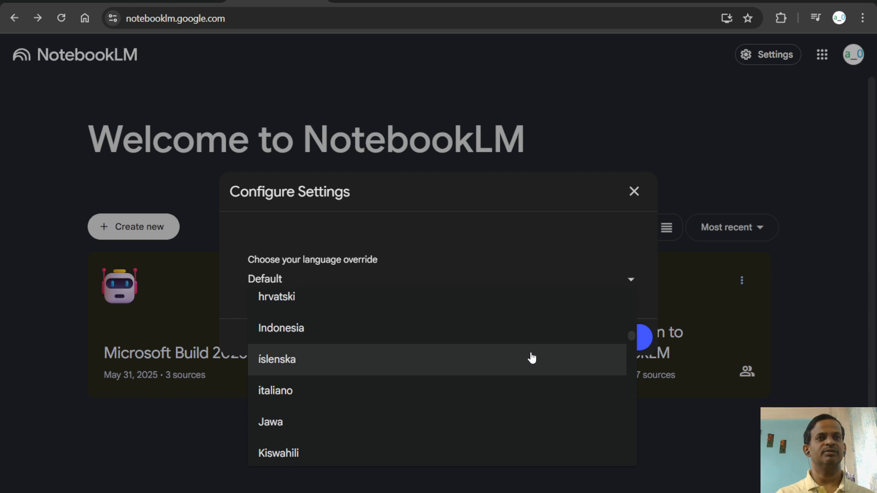
scroll(538, 352, up, 5)
scroll(539, 349, up, 2)
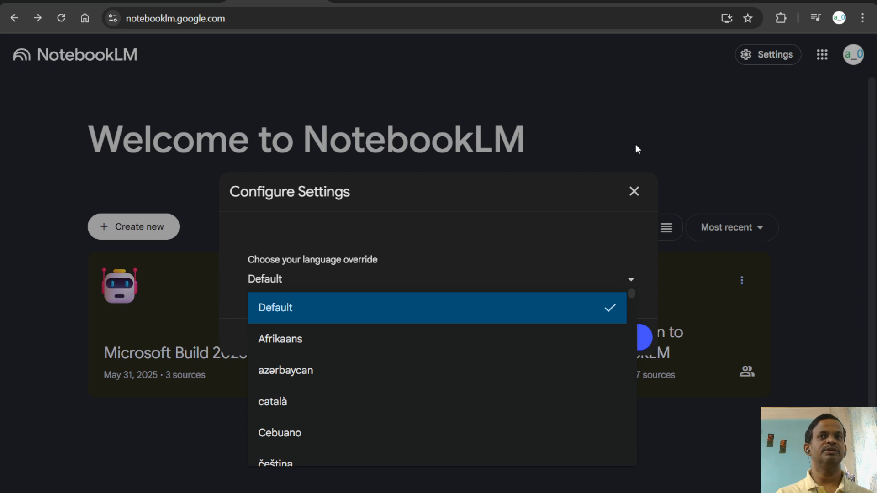
click(635, 192)
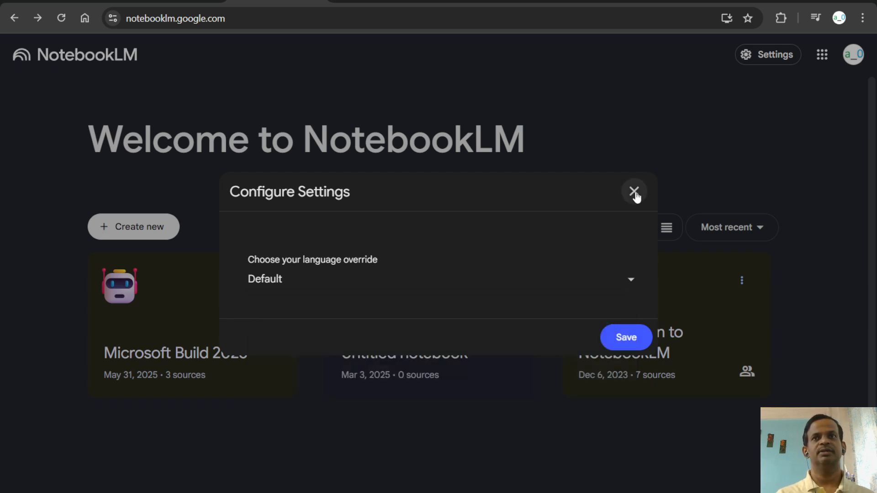
click(634, 192)
Step: View the Device theme options, open Upgrade to Pro and review the Google AI Pro price and included benefits
click(749, 55)
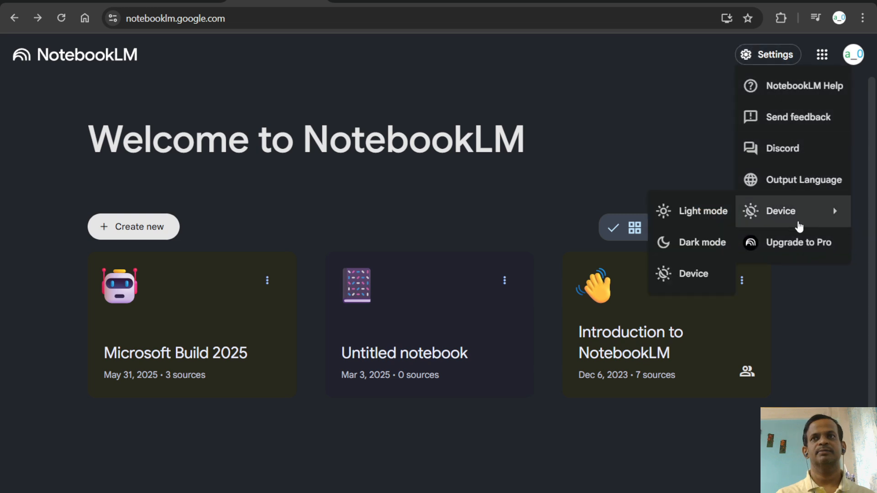
mouse_move(792, 221)
click(792, 247)
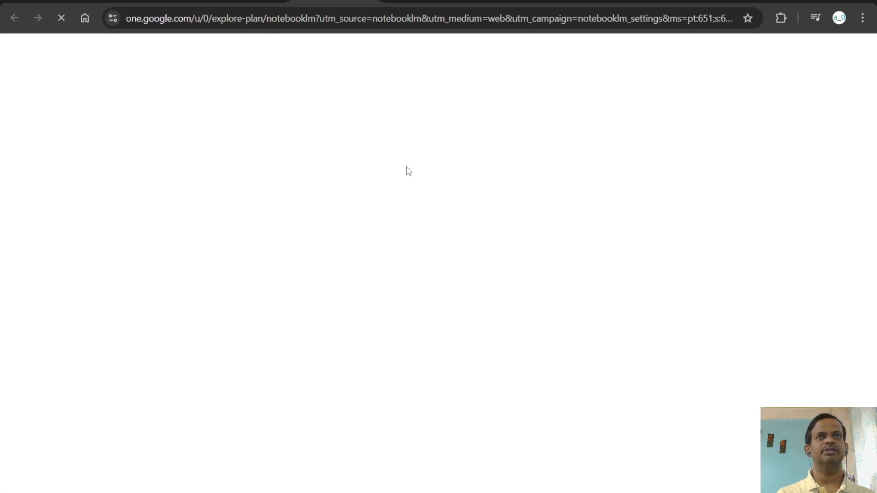
scroll(434, 250, down, 4)
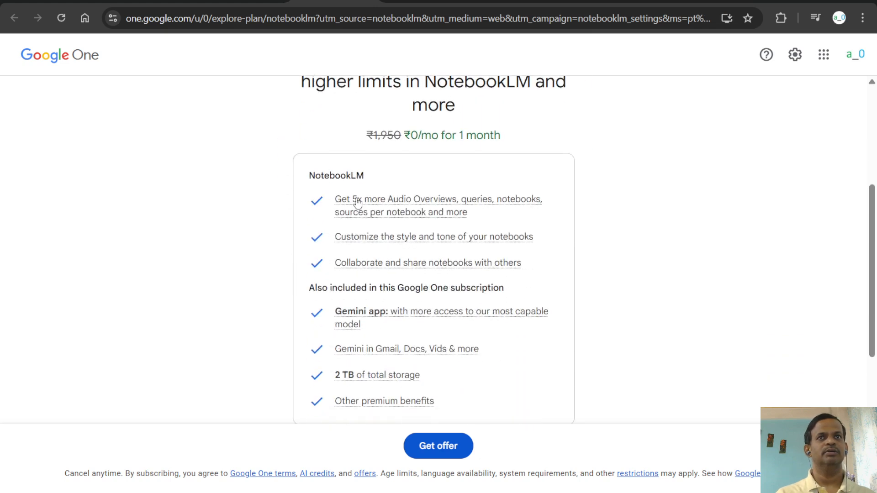
scroll(448, 159, up, 3)
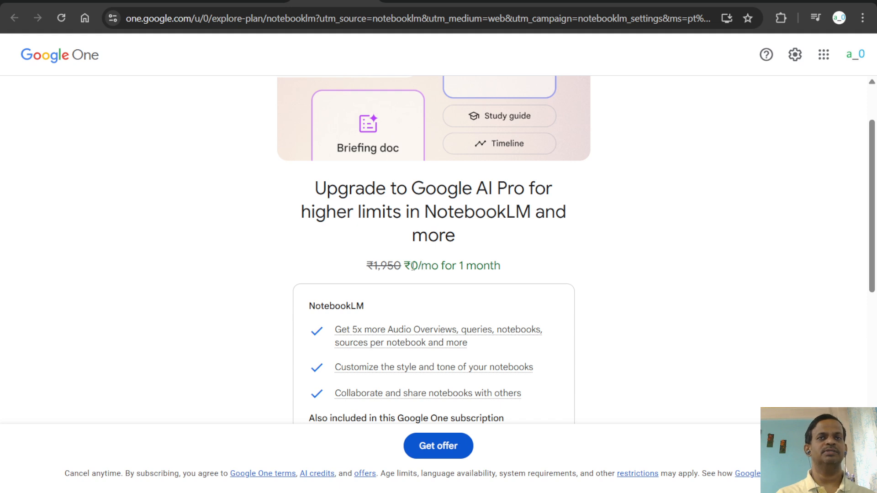
drag(413, 265, 482, 260)
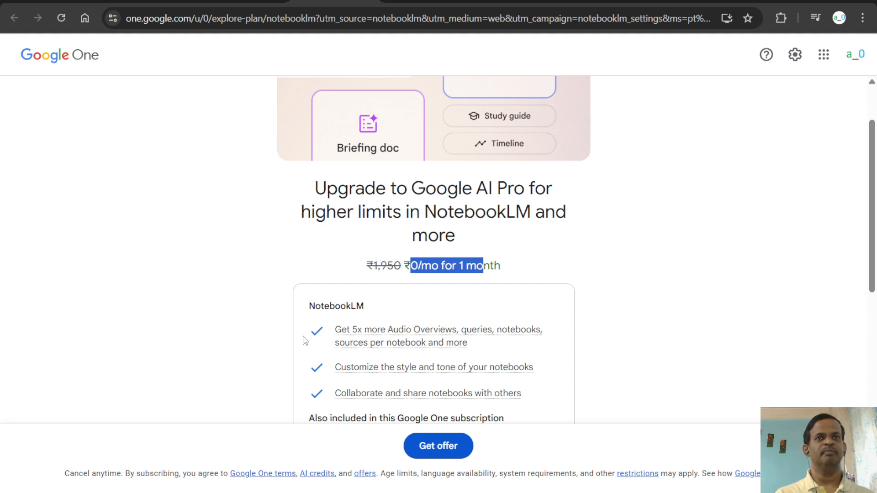
scroll(249, 341, down, 1)
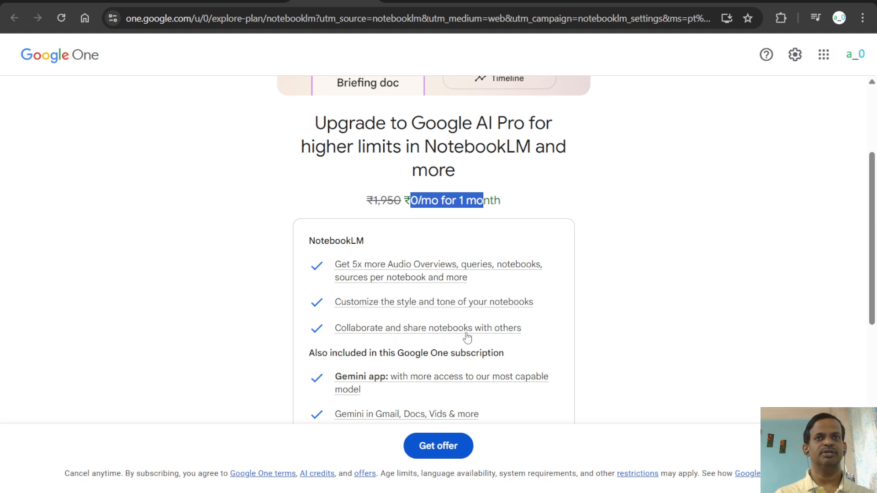
scroll(520, 367, down, 2)
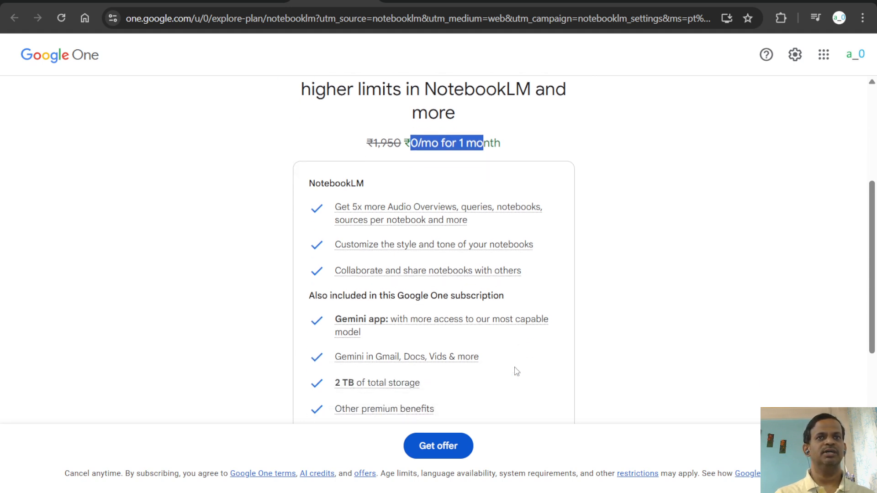
scroll(381, 323, down, 2)
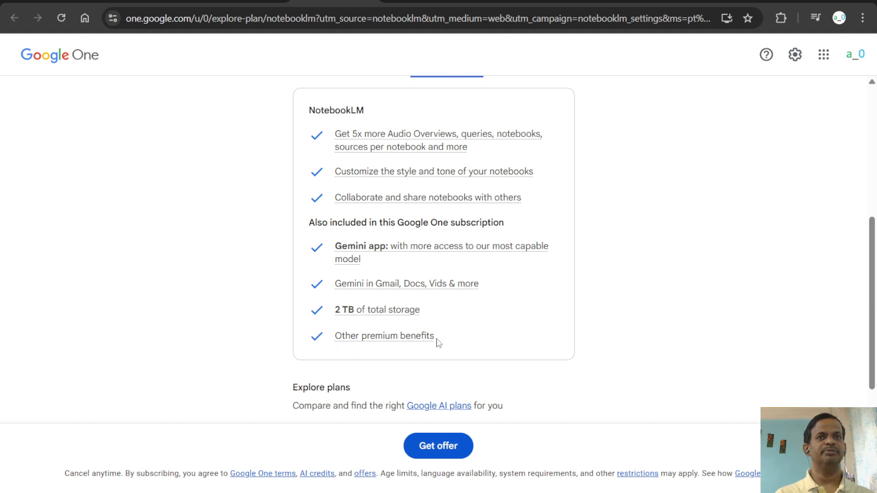
Step: View the details of "Other premium benefits", close them and return to the start of the offer page
click(391, 338)
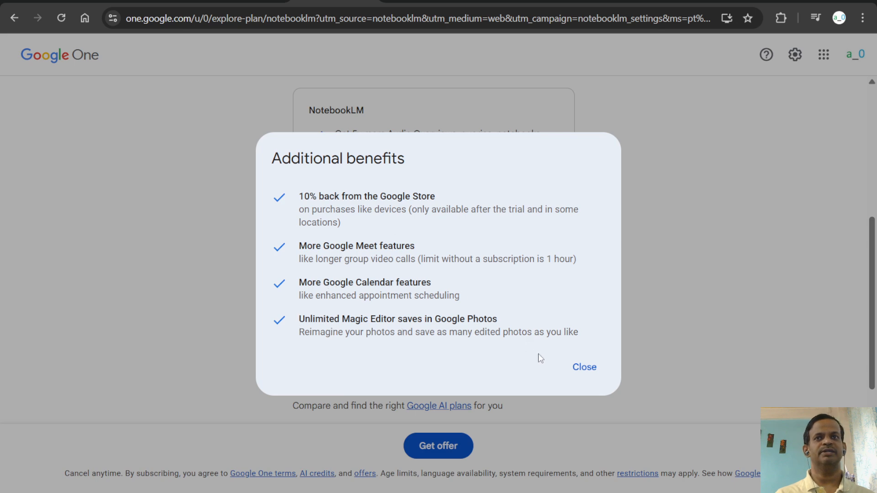
click(585, 368)
scroll(333, 47, up, 5)
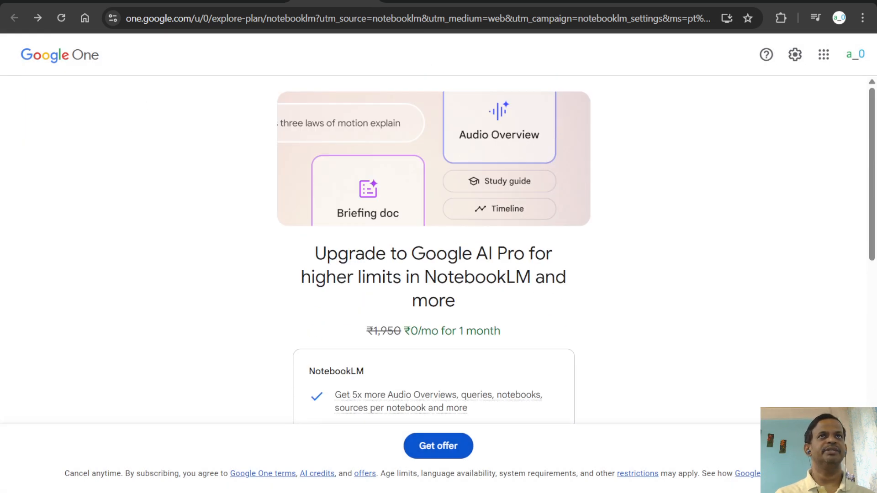
Step: Return to the NotebookLM home page, view the notebook sorting options and preview the list view before restoring the grid view
click(278, 1)
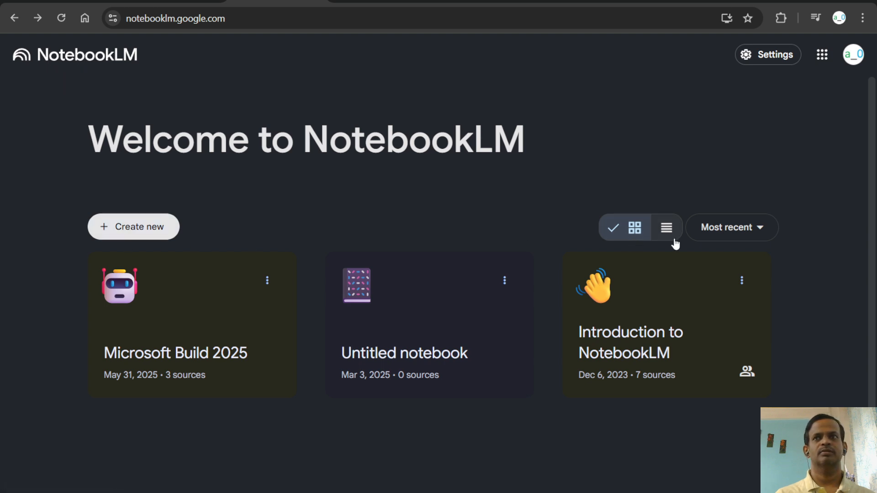
click(716, 230)
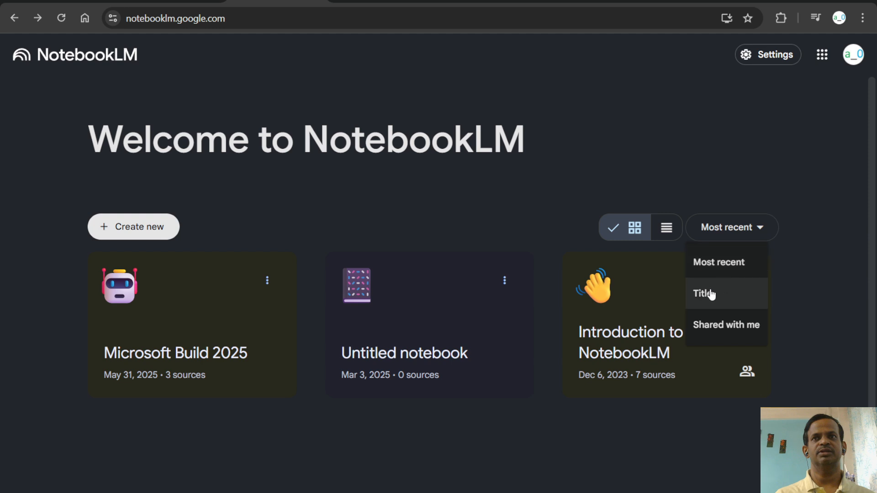
click(669, 230)
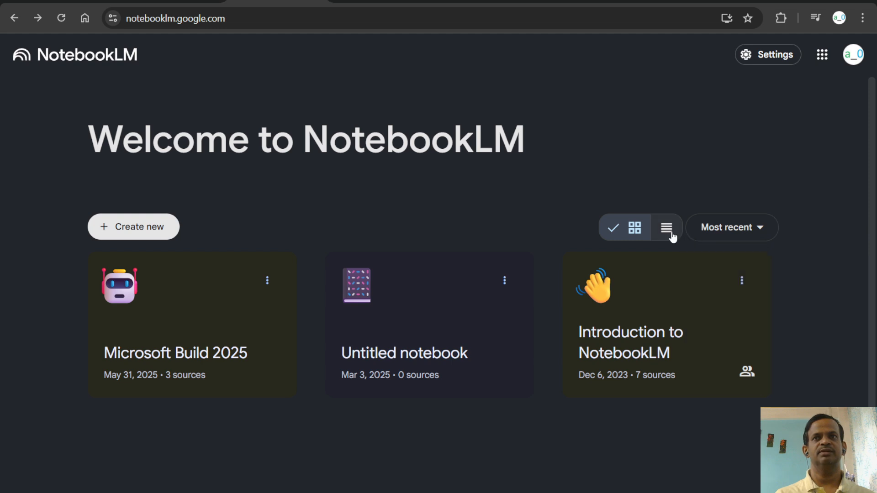
click(666, 230)
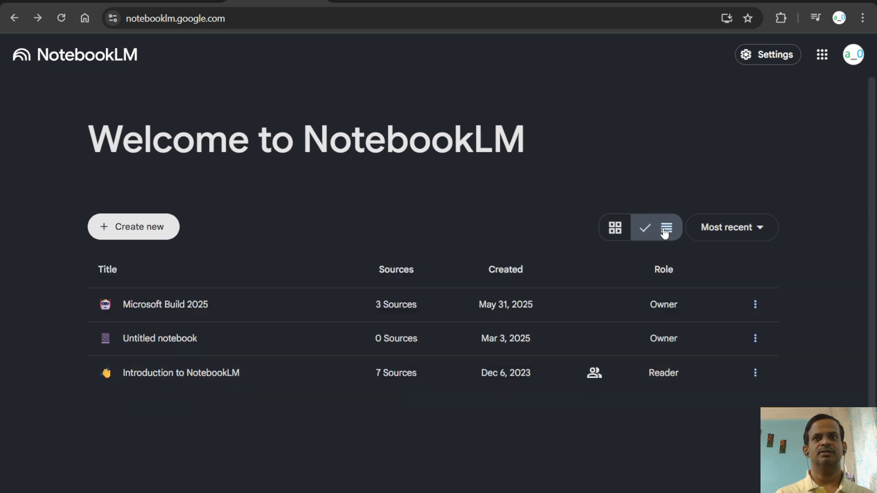
click(615, 228)
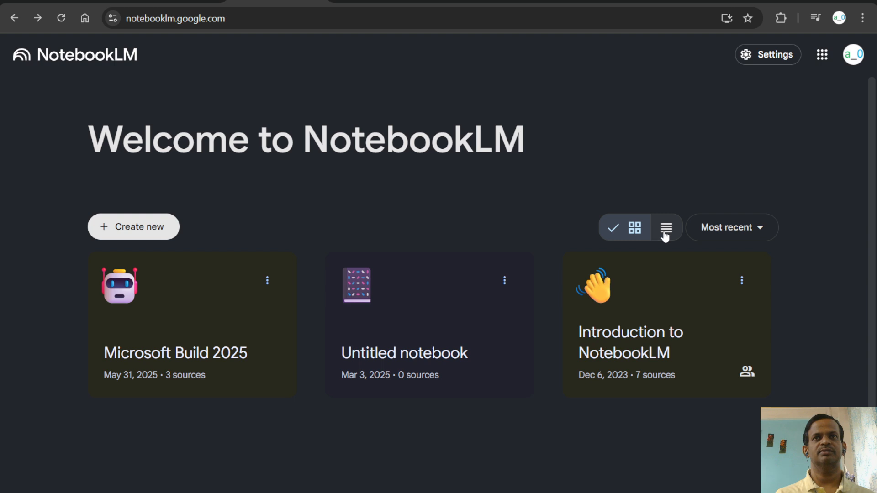
Step: Create a new notebook, review the available source types and start adding a Website source
click(138, 230)
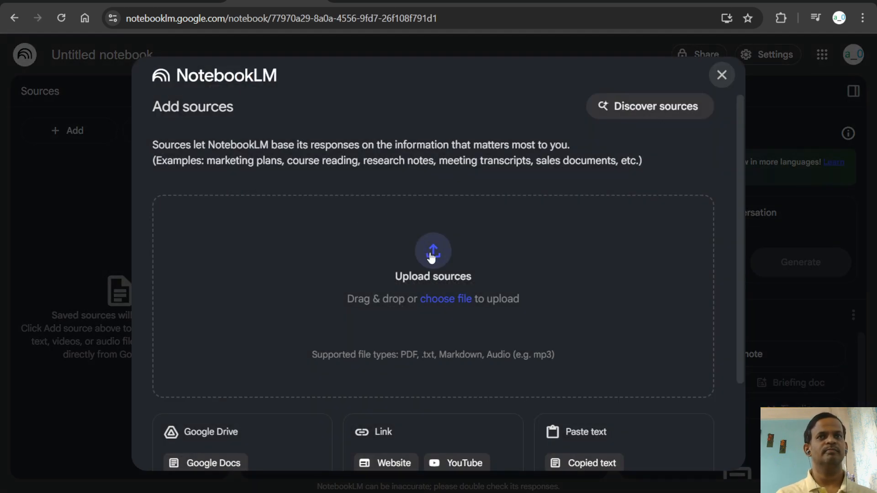
scroll(386, 261, down, 2)
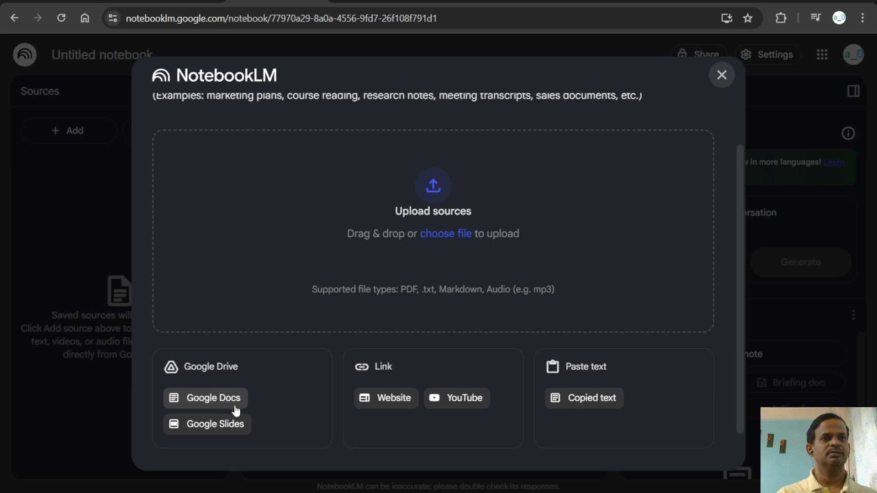
click(395, 401)
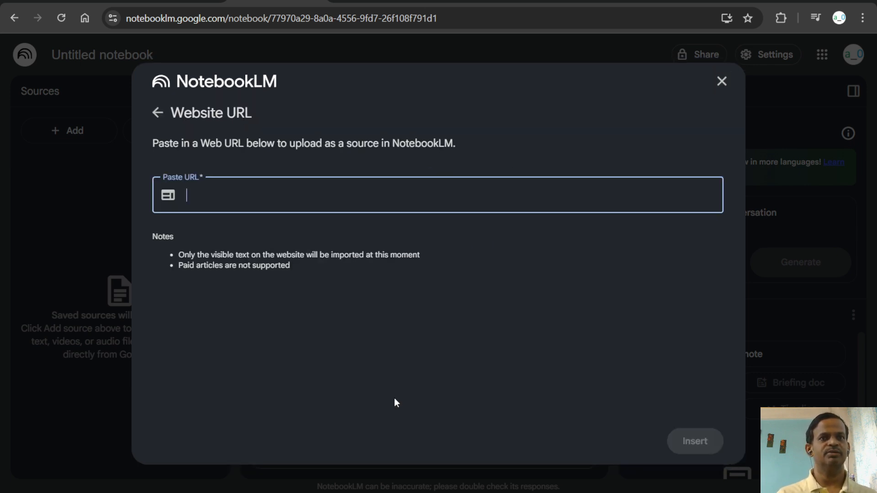
Step: Copy the web address of Apple's newsroom article "Apple's Worldwide Developers Conference kicks off June 9" and insert it as the notebook's Website source
click(577, 1)
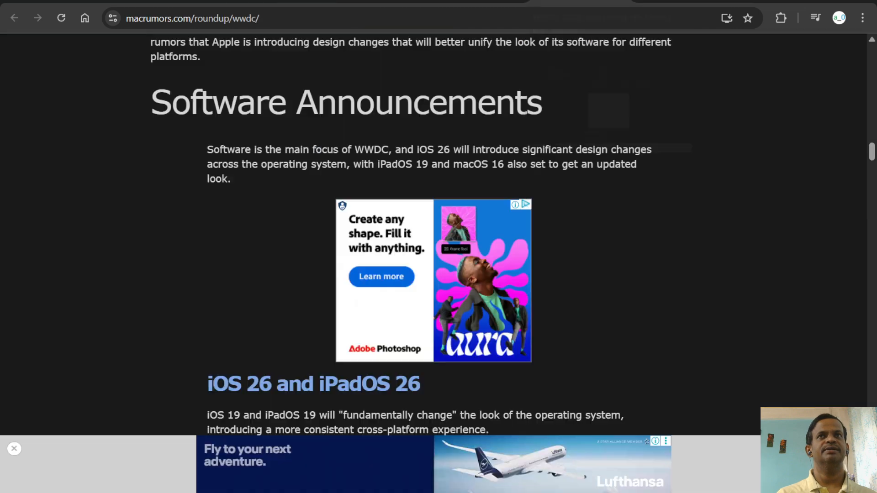
click(480, 1)
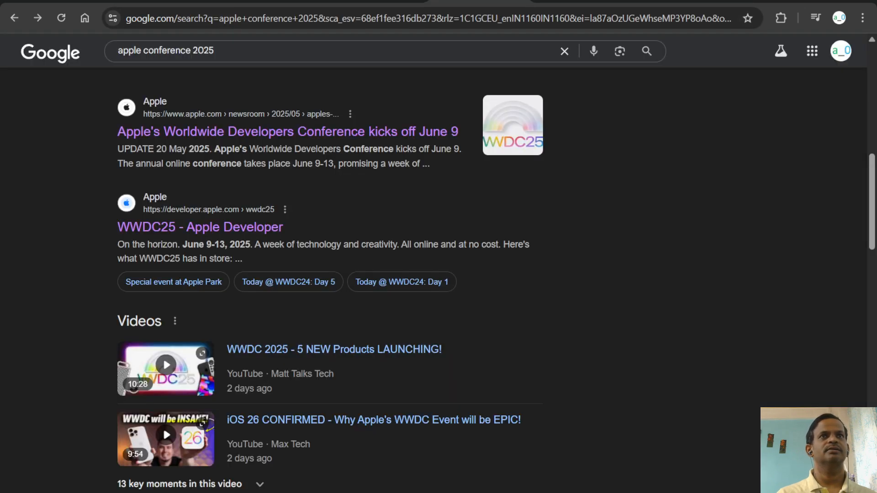
click(605, 1)
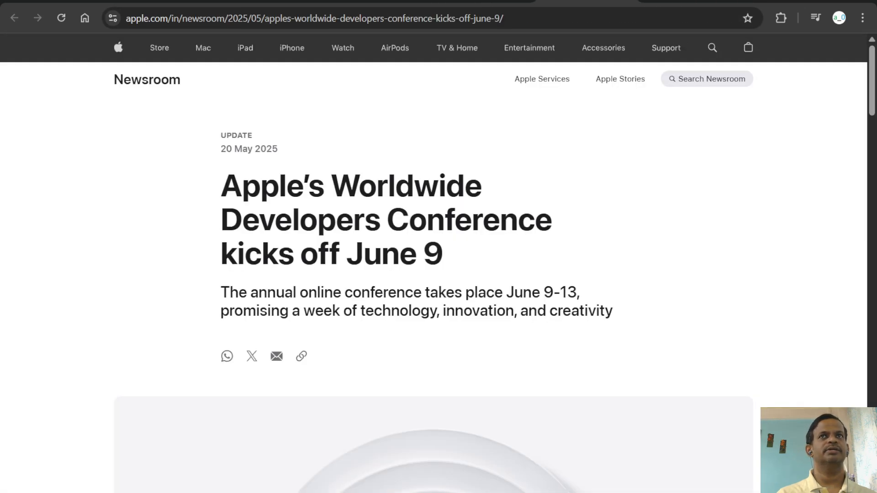
click(507, 17)
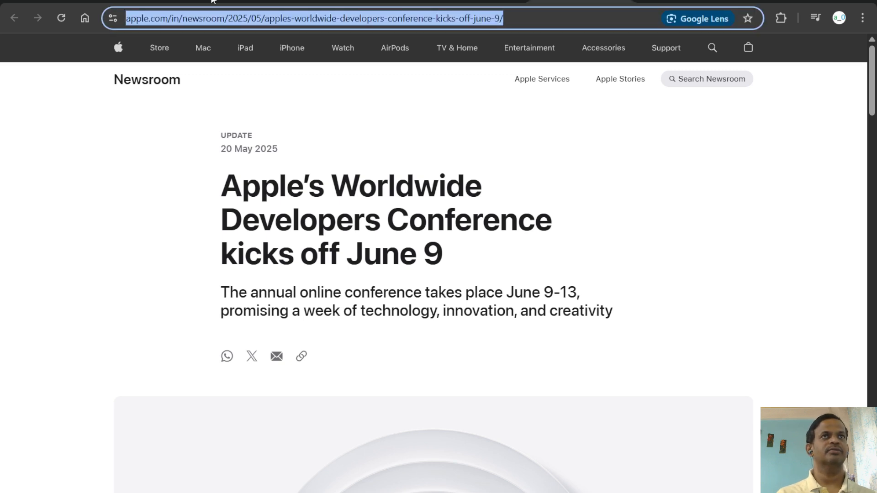
key(ctrl+c)
click(283, 1)
key(ctrl+v)
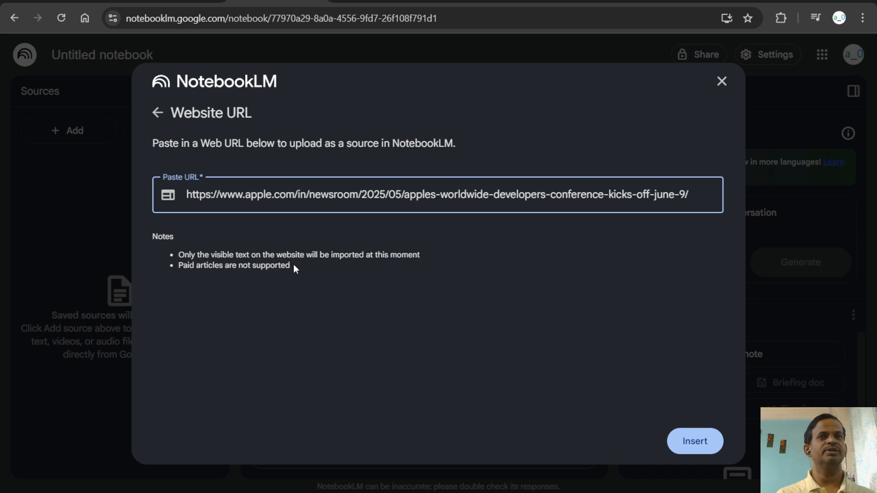
click(695, 441)
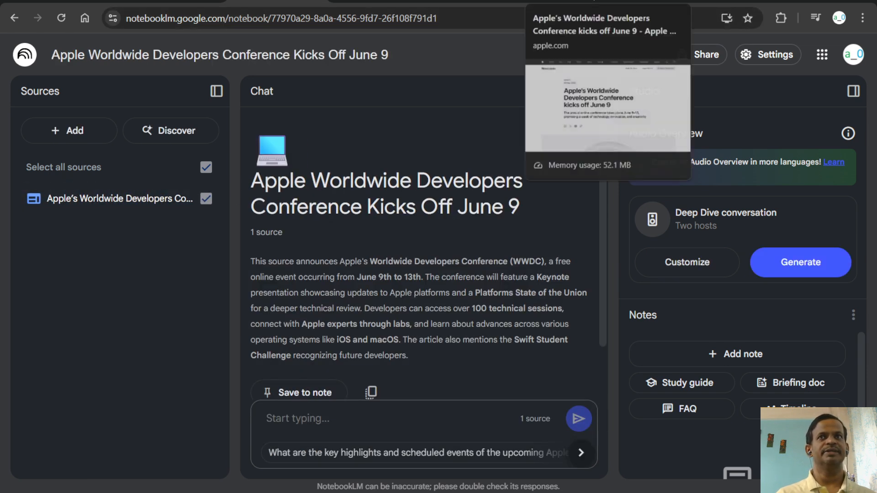
Step: Compare the opening of the Apple newsroom article with the notebook's generated title and summary, and review the actions offered below the summary
click(575, 4)
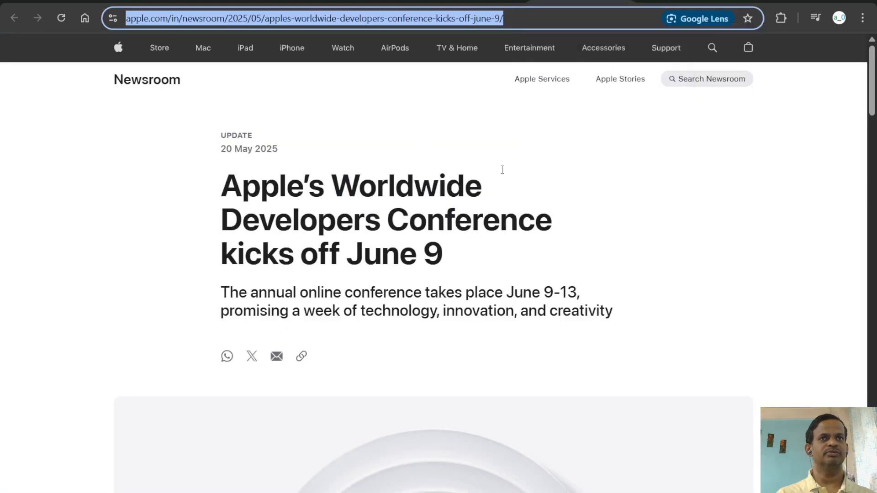
click(277, 1)
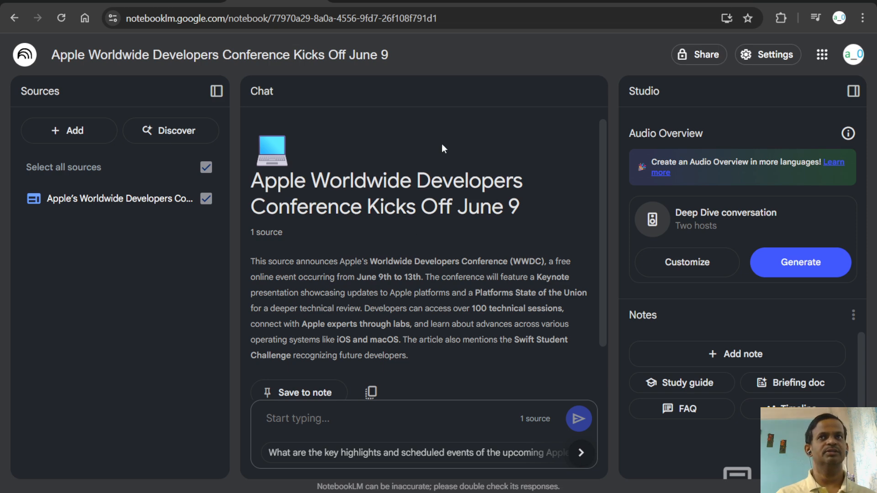
click(575, 4)
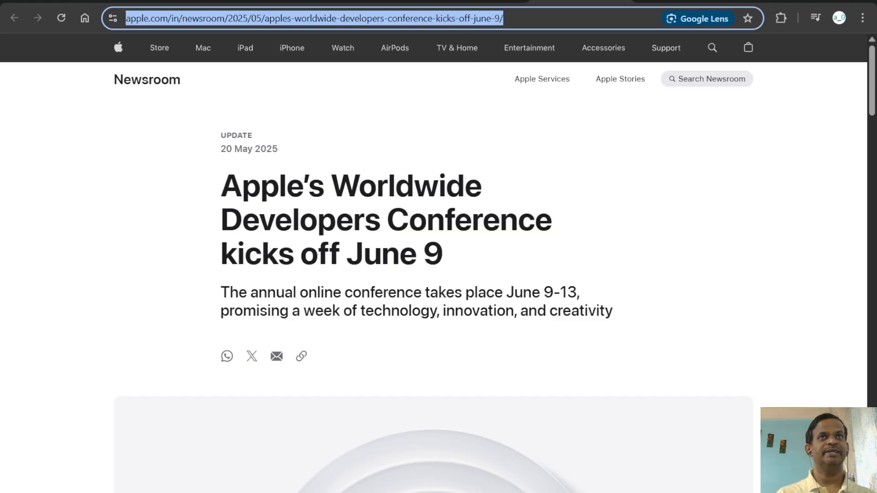
click(288, 2)
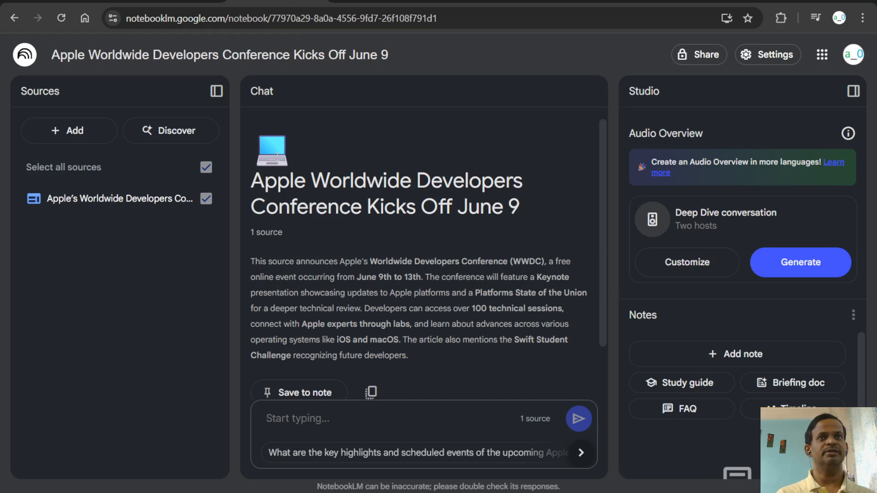
scroll(366, 252, down, 2)
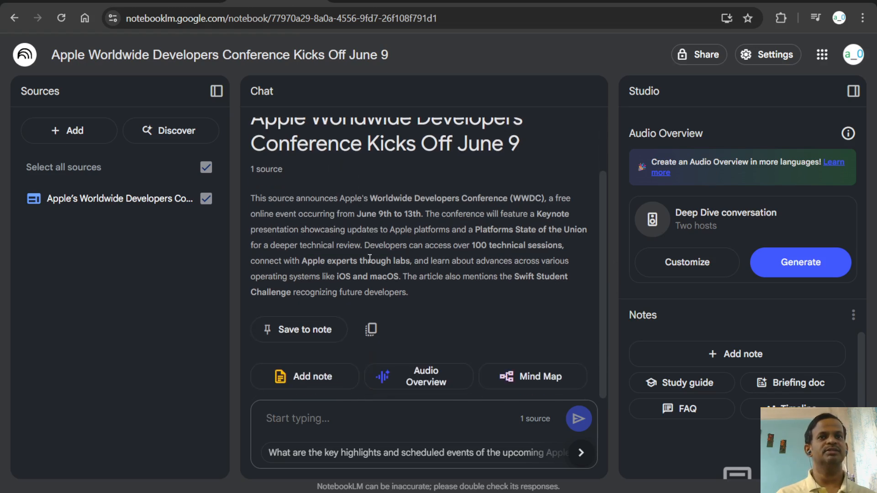
scroll(372, 258, up, 2)
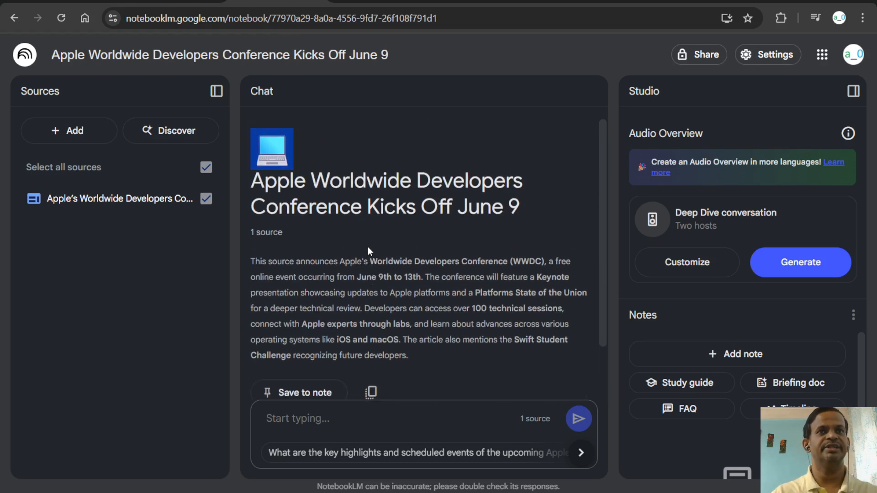
scroll(368, 249, down, 2)
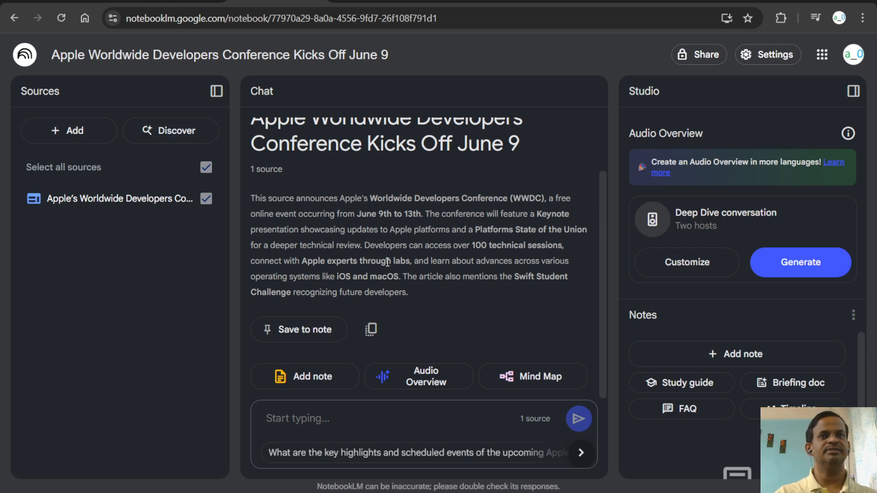
Step: Skim the full Apple newsroom article, from the Keynote through the video sessions and labs sections, and return towards its beginning
click(565, 1)
scroll(610, 212, down, 15)
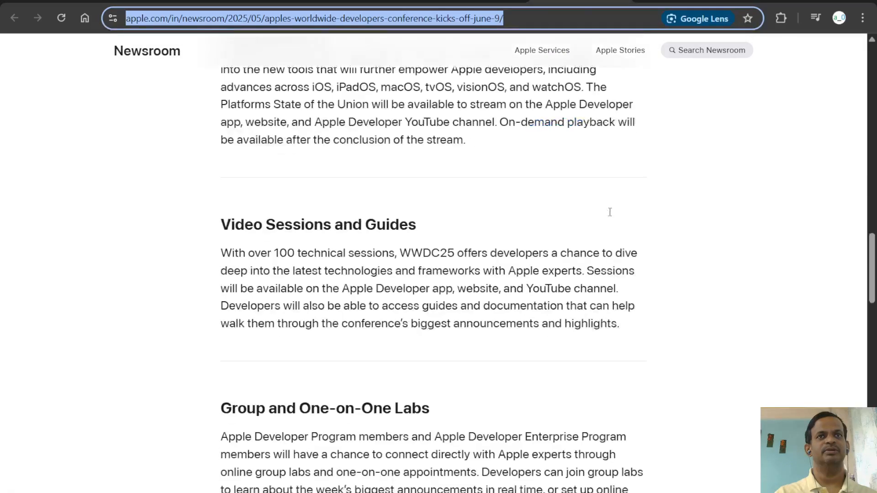
scroll(617, 214, down, 20)
scroll(619, 219, up, 19)
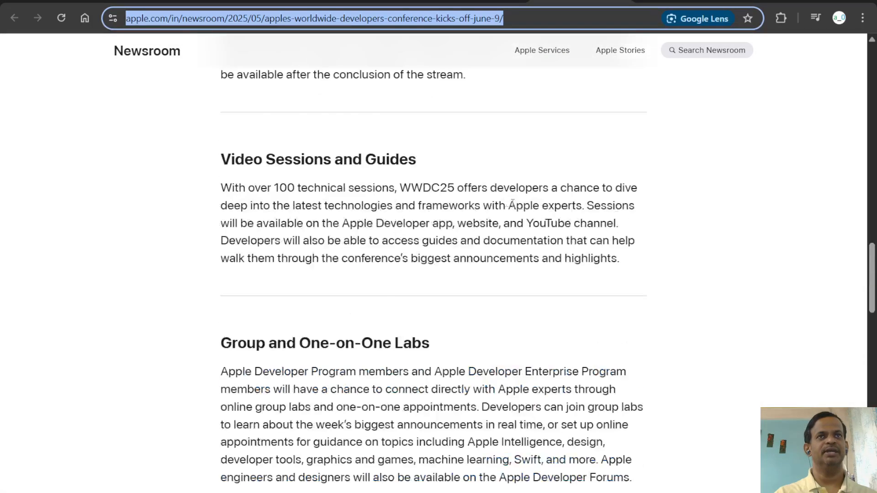
scroll(513, 204, up, 8)
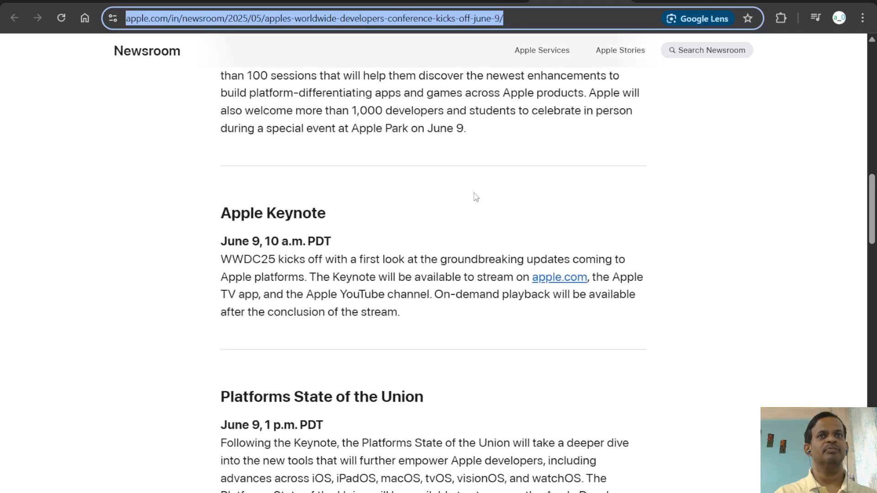
scroll(475, 196, up, 14)
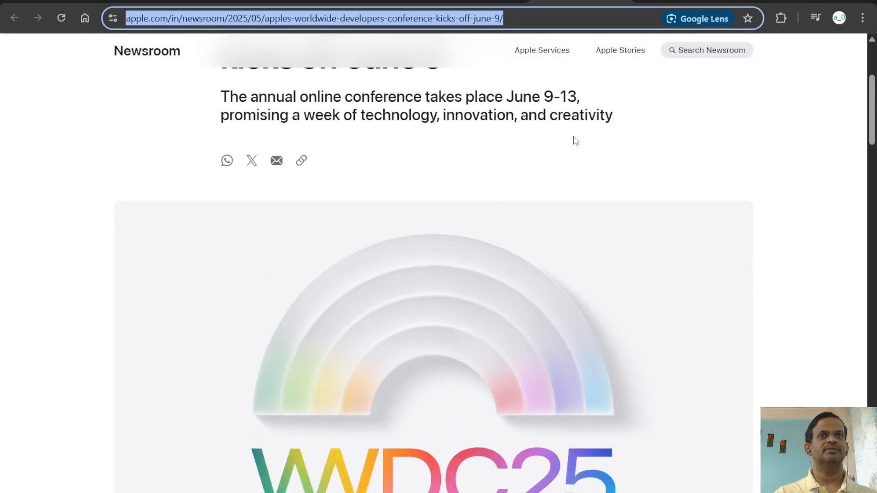
Step: Open the blog post "Microsoft Build 2025: The age of AI agents and building the open agentic web" in a new tab and skim it
key(ctrl+t)
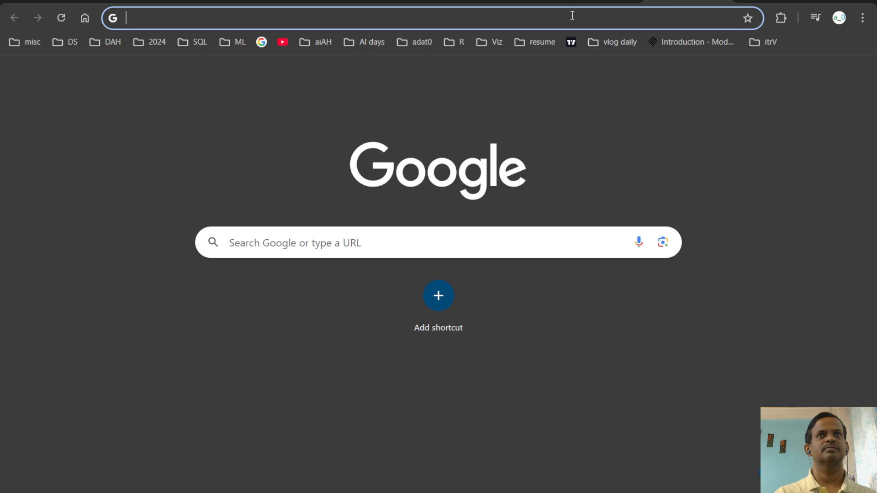
click(453, 10)
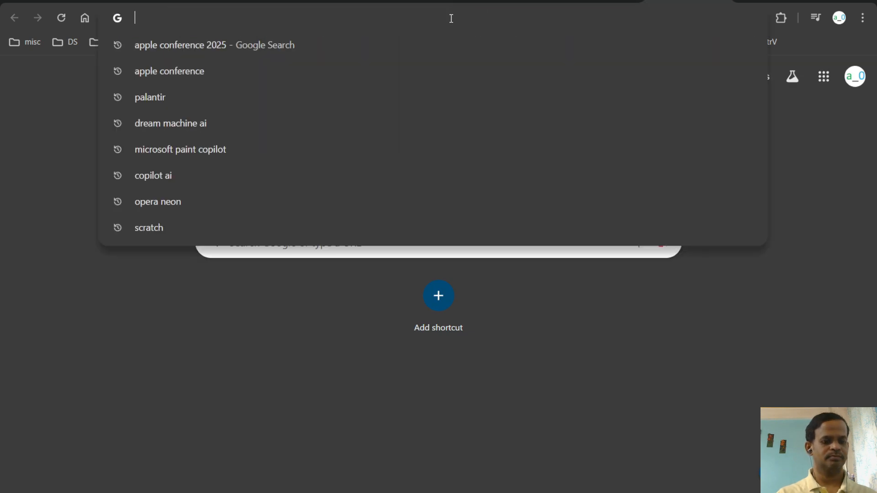
text(microsoft paint copilot)
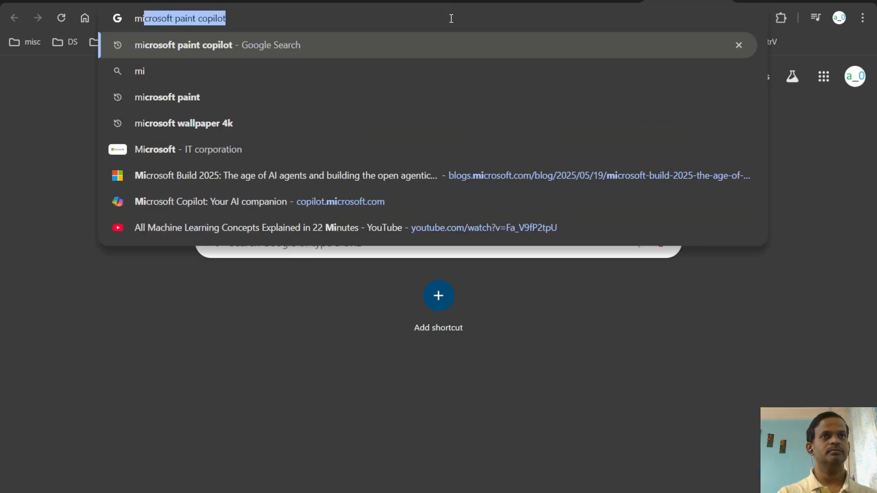
click(357, 174)
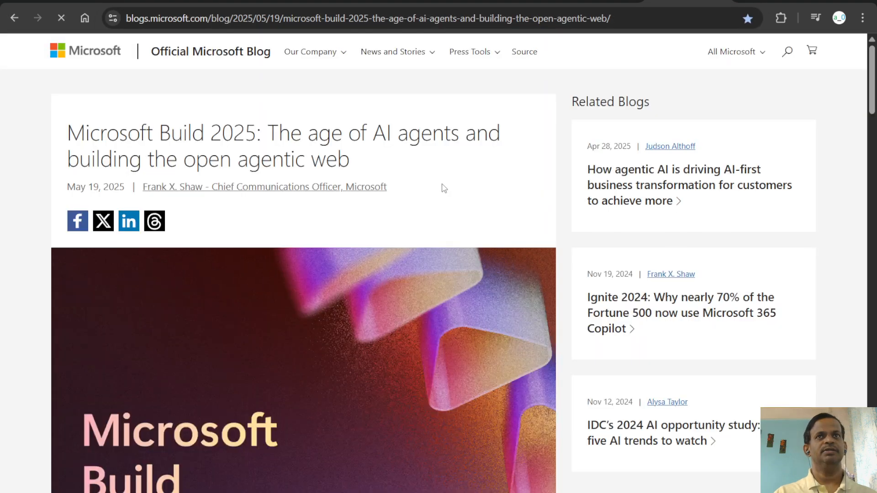
scroll(358, 182, down, 20)
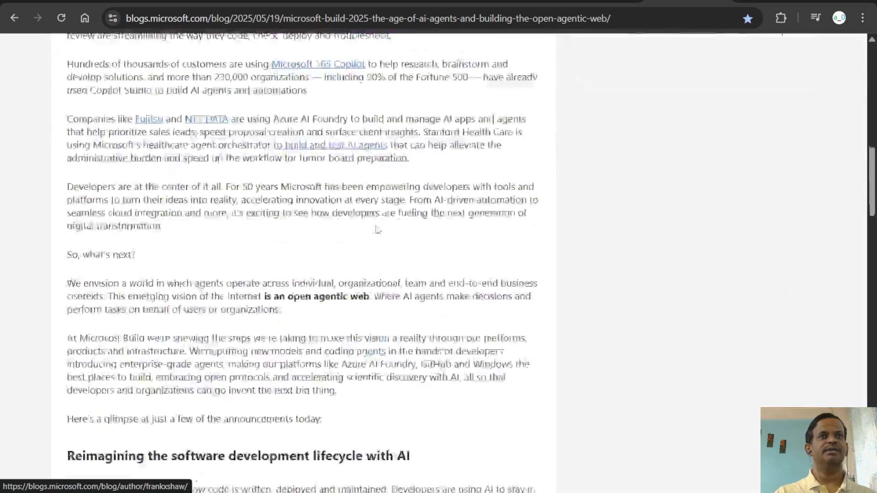
scroll(379, 225, down, 20)
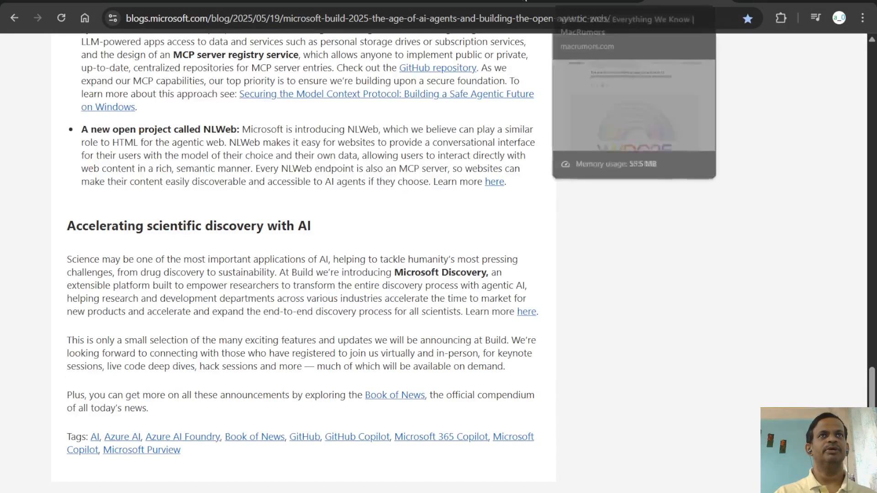
Step: Revisit the Apple newsroom article as far as "Platforms State of the Union" and save the notebook's summary as a note
click(511, 2)
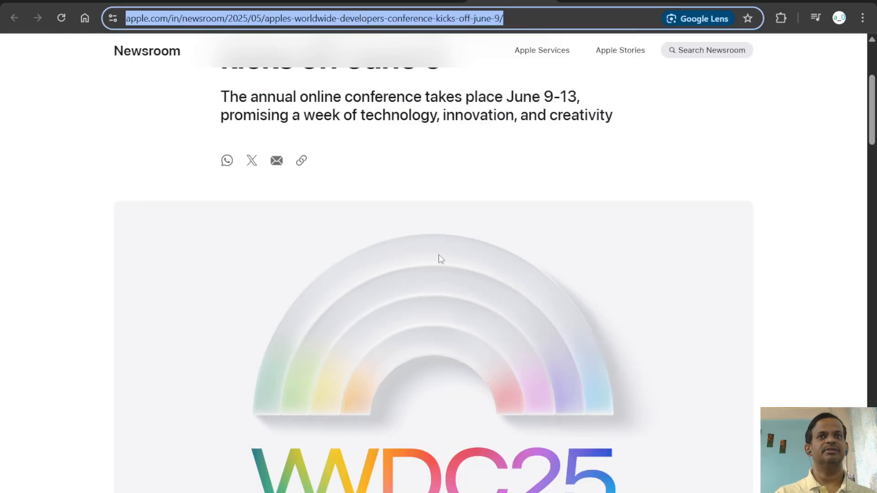
scroll(548, 242, down, 5)
click(667, 229)
scroll(713, 261, down, 7)
scroll(714, 265, down, 5)
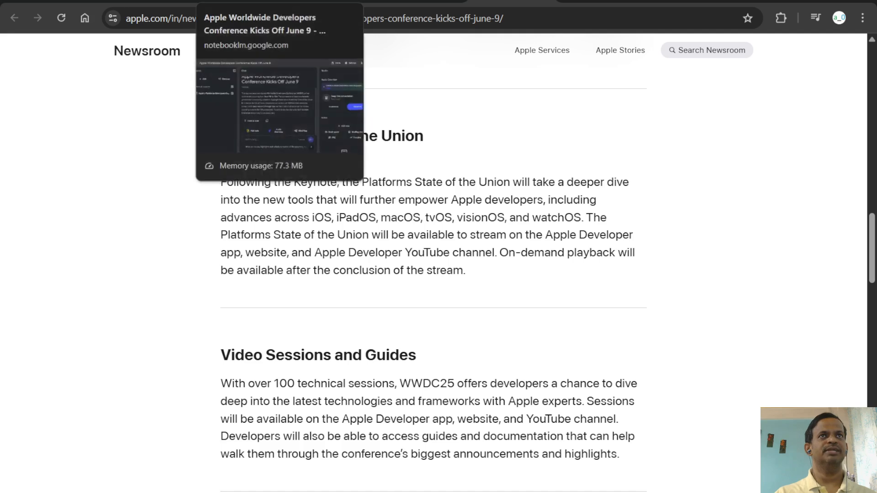
click(255, 1)
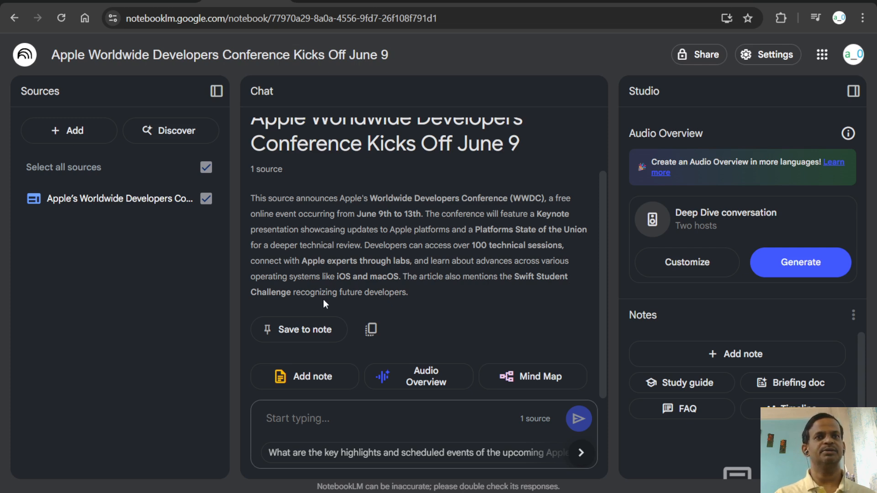
click(315, 335)
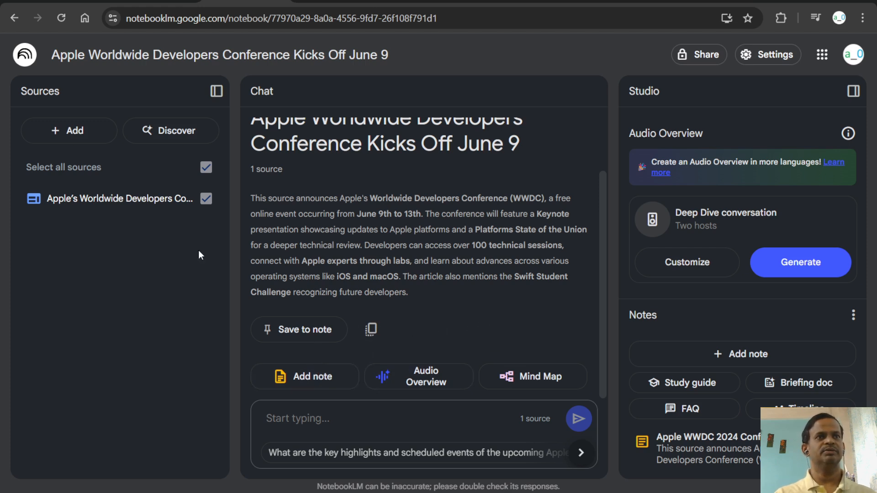
Step: Copy the web address of the MacRumors WWDC 2025 roundup page and return to the notebook
click(507, 2)
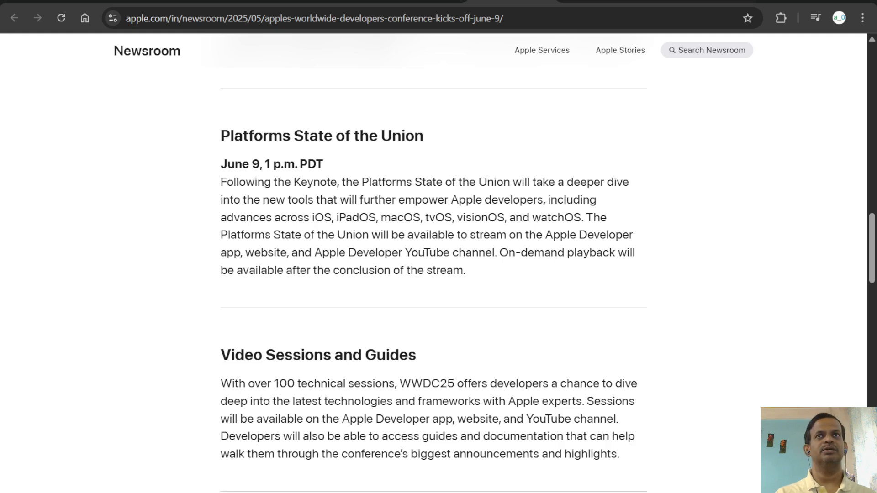
click(598, 1)
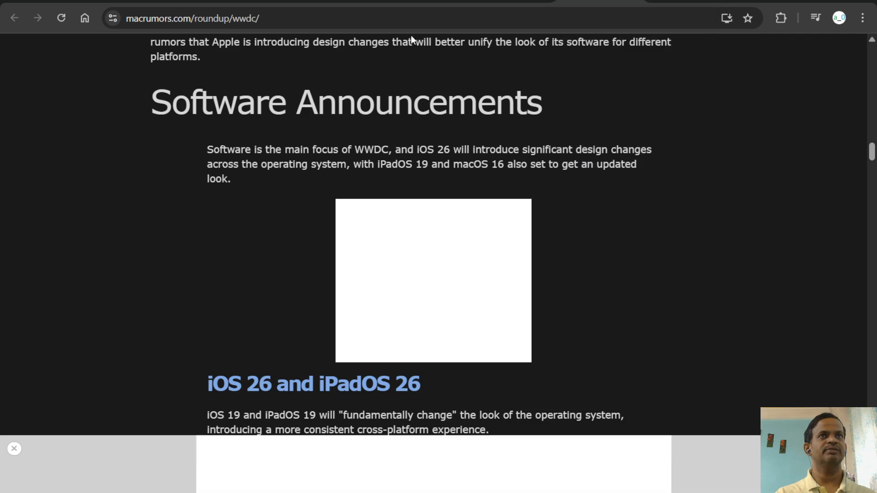
scroll(166, 197, up, 12)
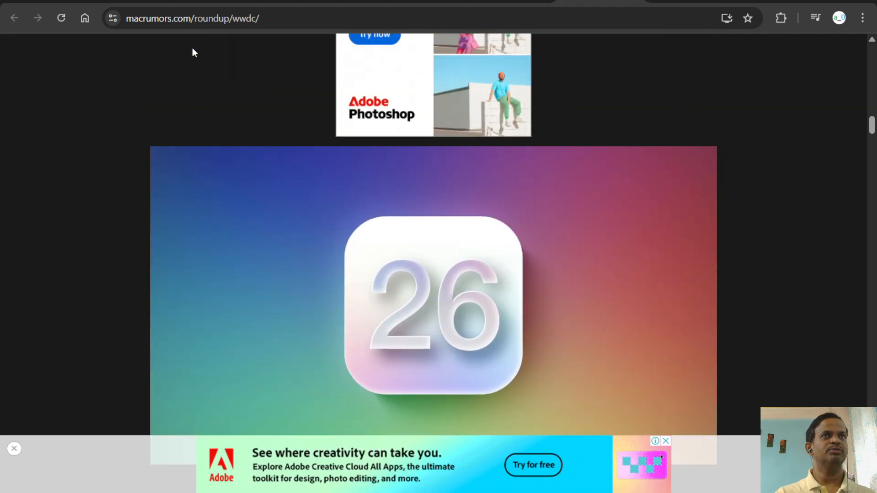
scroll(352, 67, up, 5)
scroll(351, 66, up, 8)
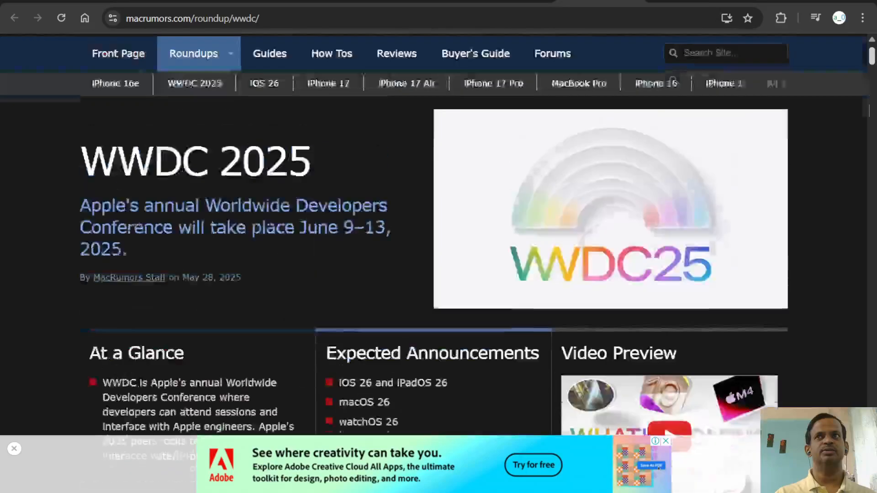
mouse_move(872, 54)
mouse_down()
mouse_move(872, 310)
mouse_move(872, 54)
mouse_up()
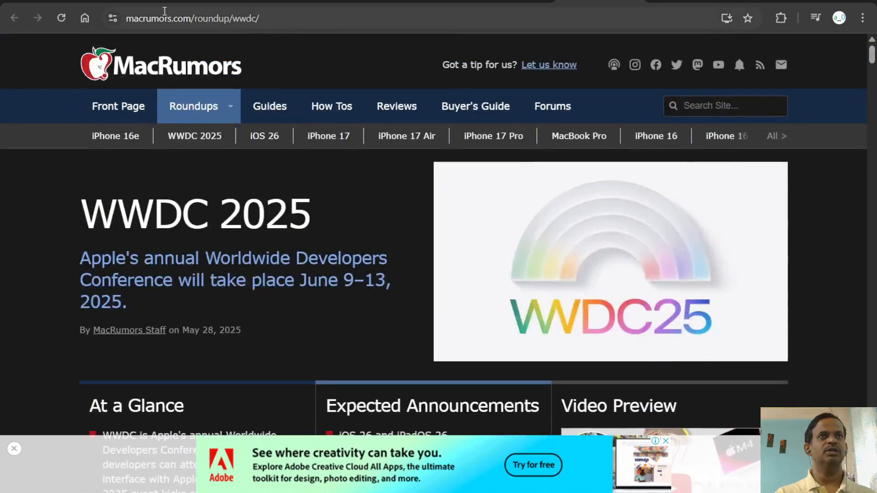
click(333, 11)
key(ctrl+c)
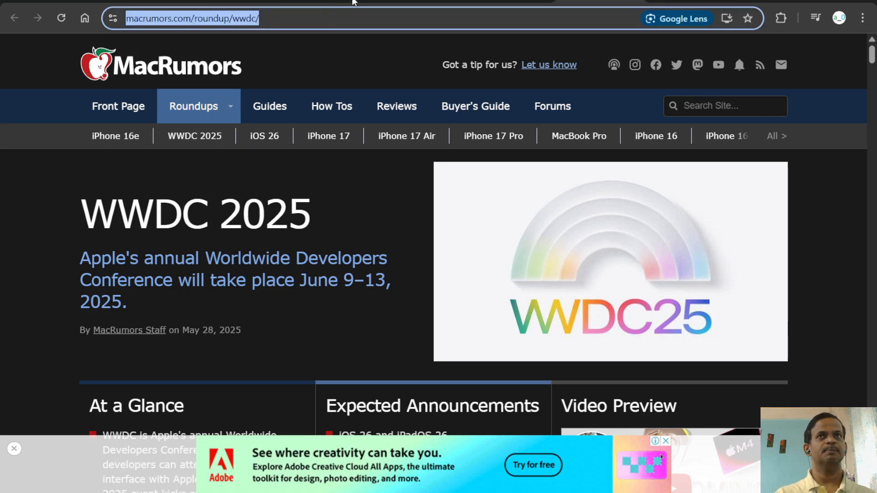
click(257, 4)
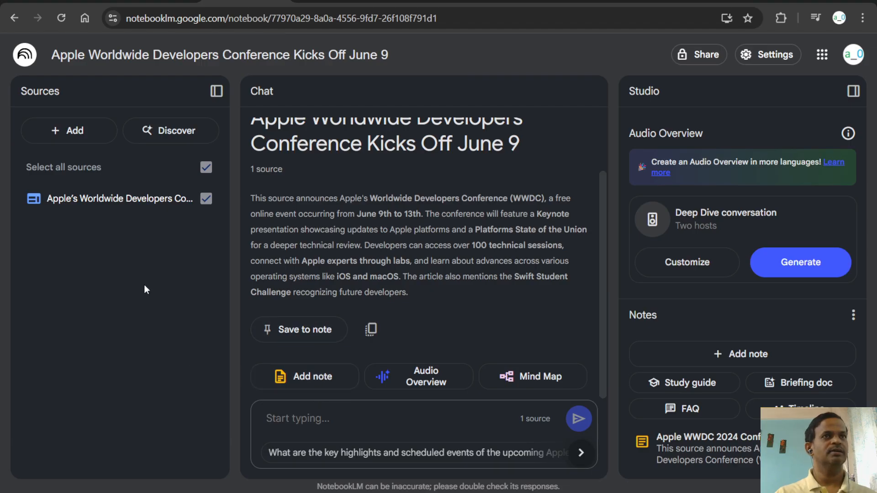
click(62, 131)
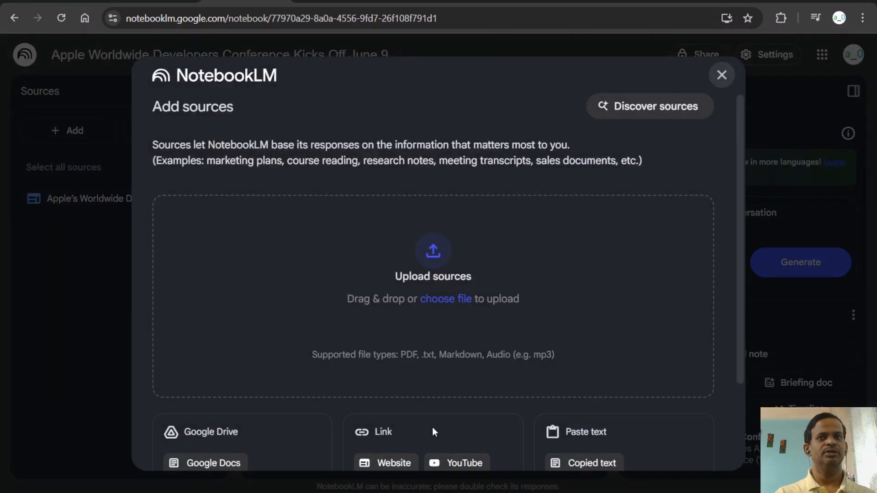
scroll(433, 430, down, 3)
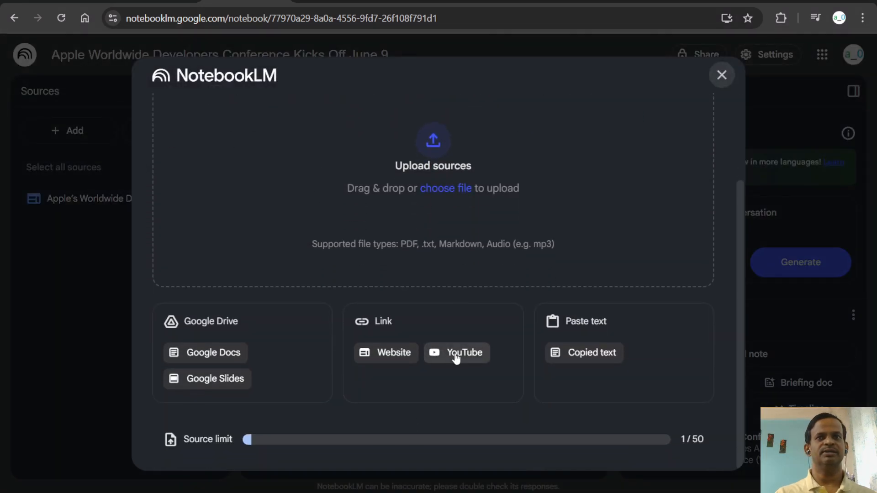
click(587, 356)
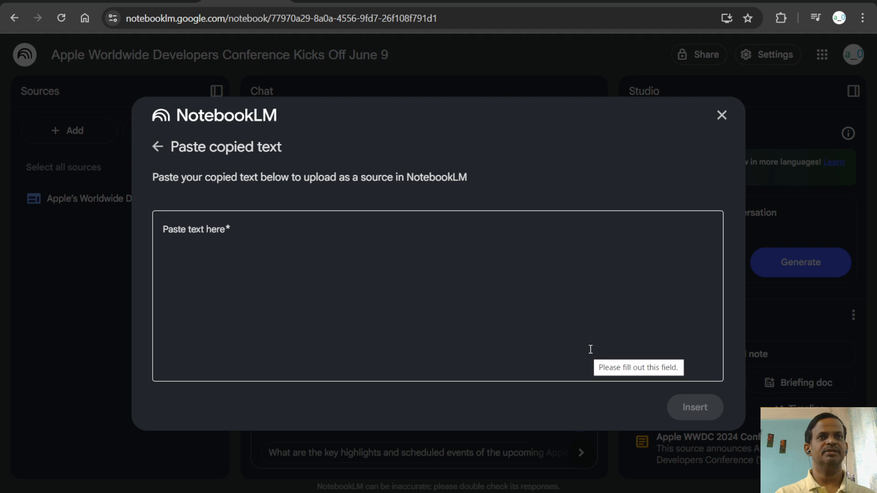
click(721, 115)
key(ctrl+Tab)
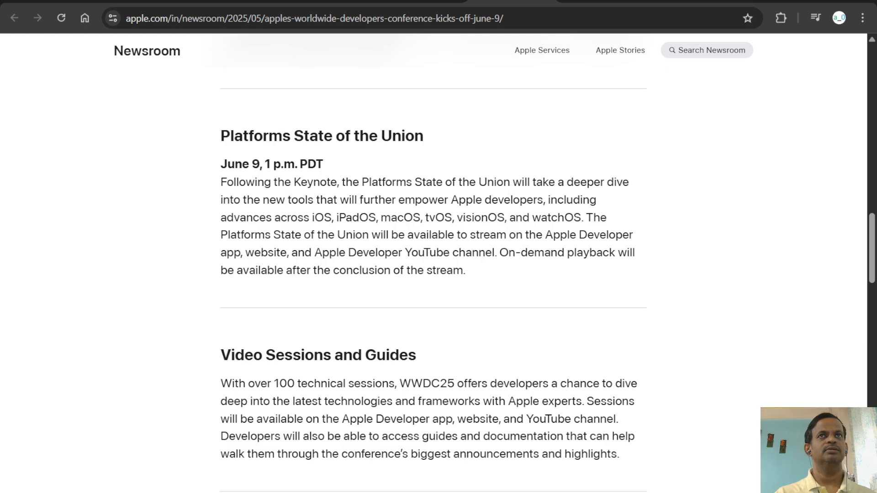
key(ctrl+Tab)
key(ctrl+Tab)
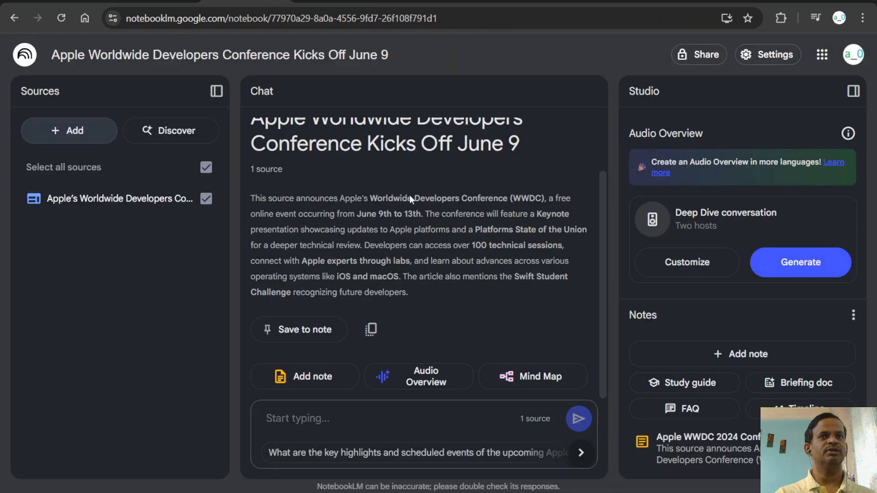
click(72, 132)
scroll(448, 402, down, 3)
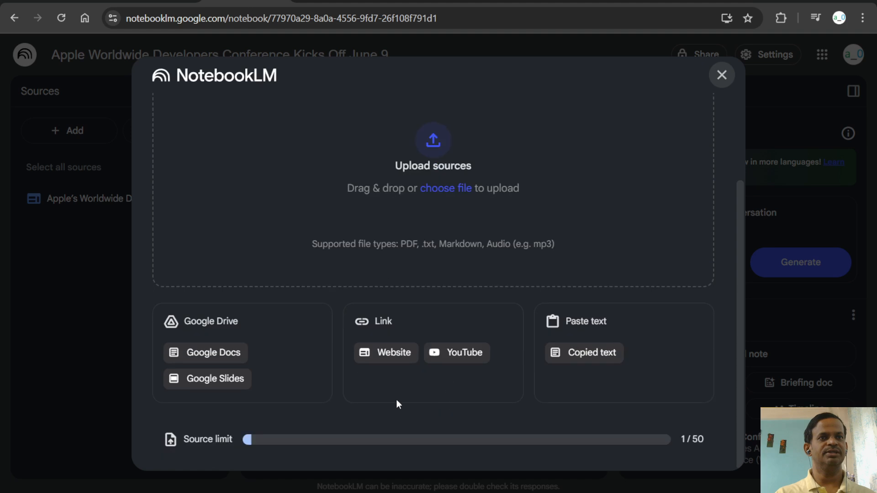
click(381, 355)
click(283, 199)
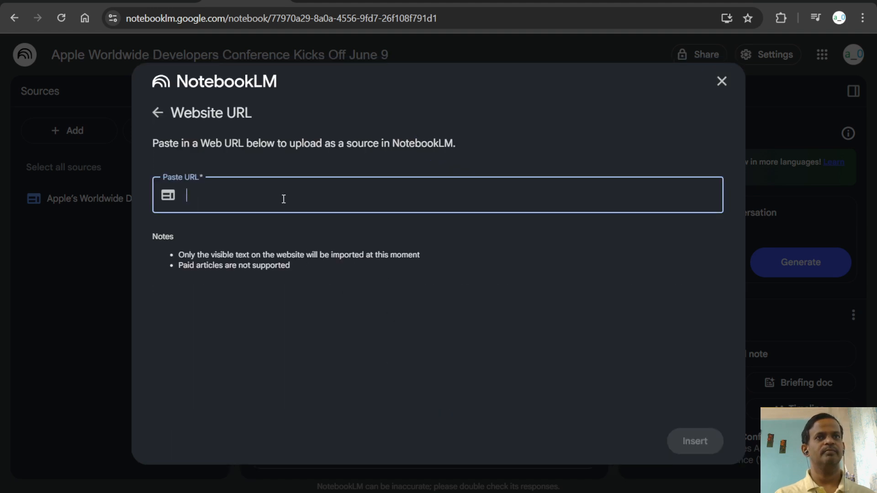
key(ctrl+v)
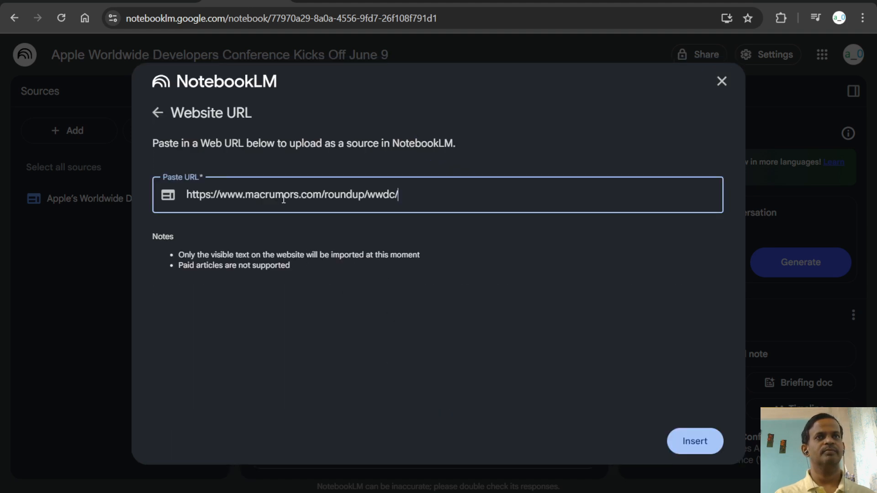
click(688, 442)
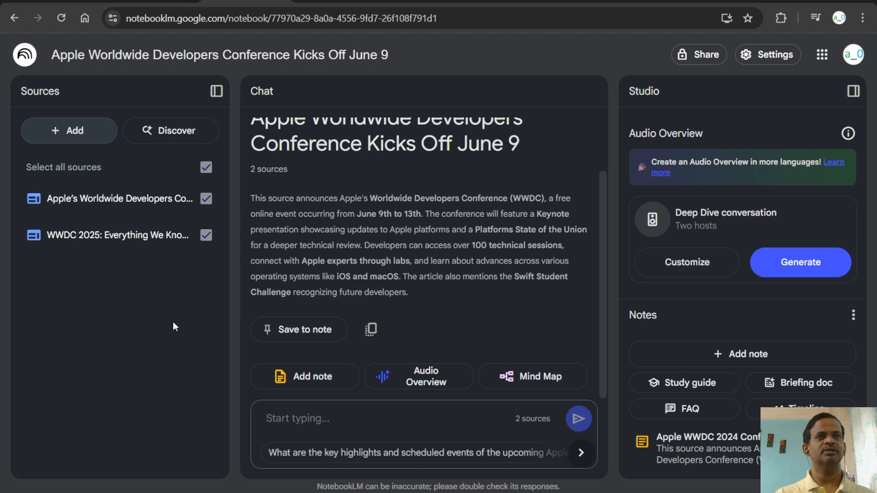
Step: Review the source guide and text of the MacRumors WWDC 2025 source, close it, and toggle the selection of all sources off and on
click(131, 235)
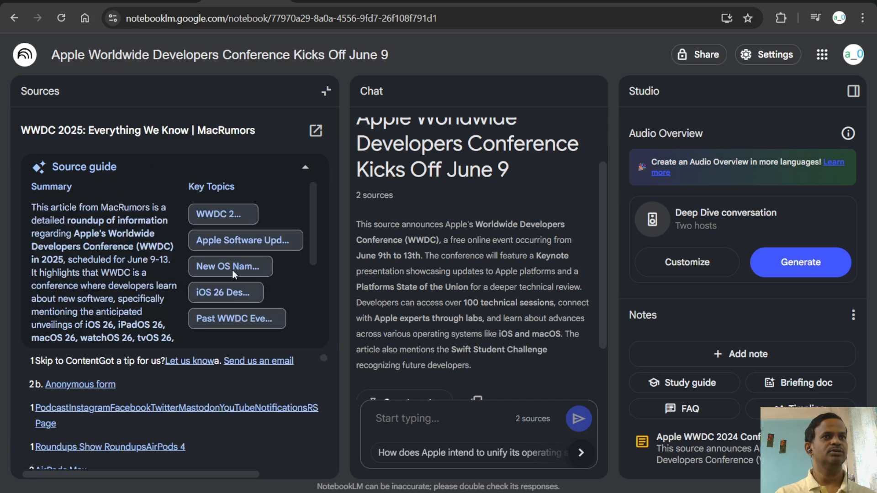
scroll(245, 201, down, 3)
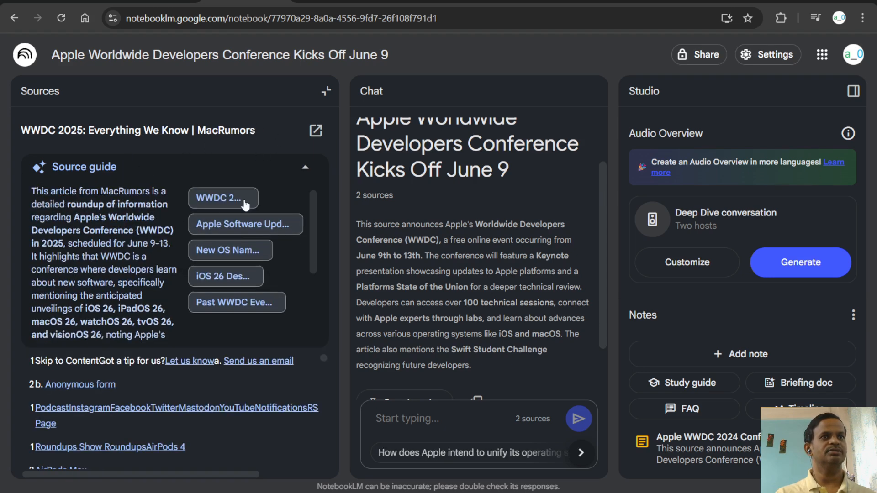
scroll(211, 260, down, 1)
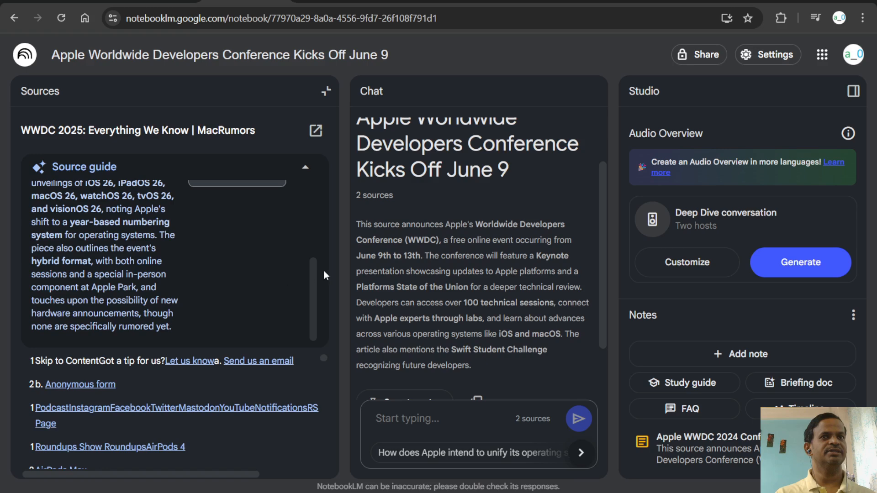
scroll(286, 375, down, 5)
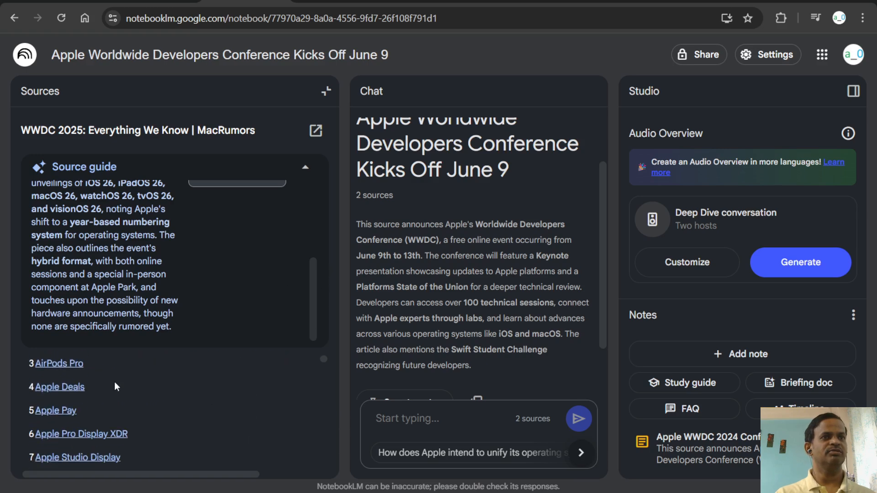
scroll(94, 384, down, 10)
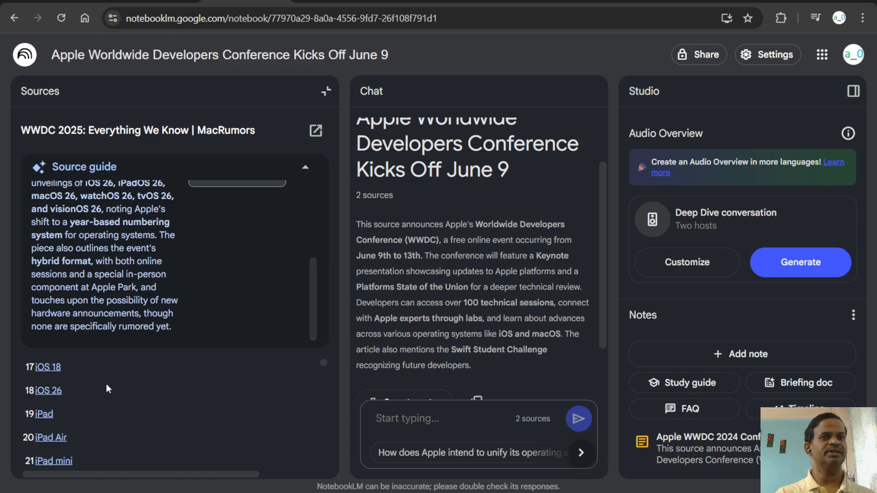
scroll(105, 388, up, 4)
scroll(123, 308, up, 3)
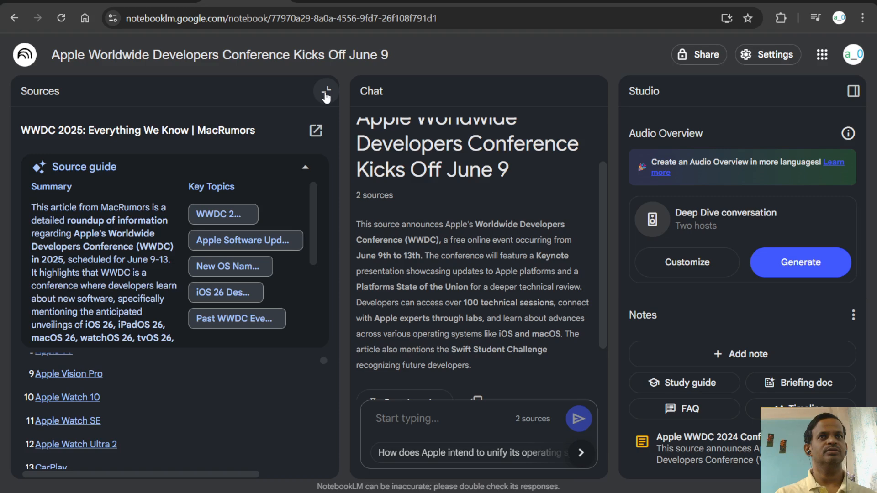
click(326, 93)
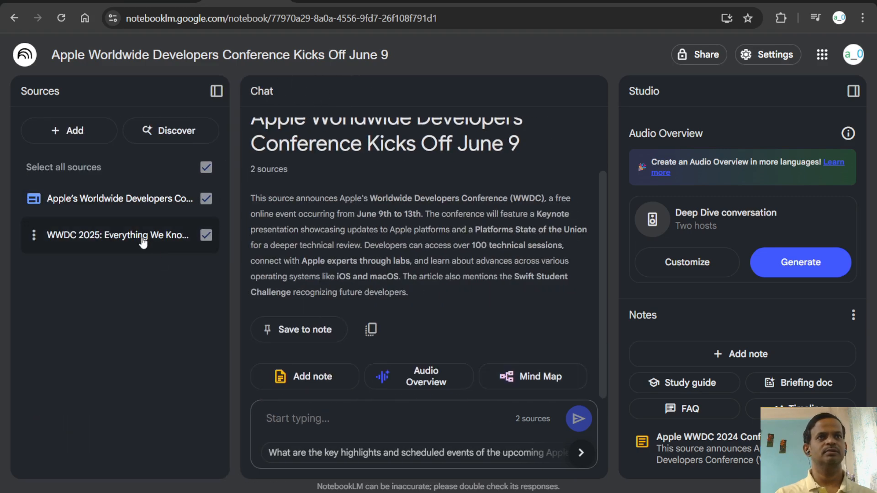
click(207, 169)
click(207, 168)
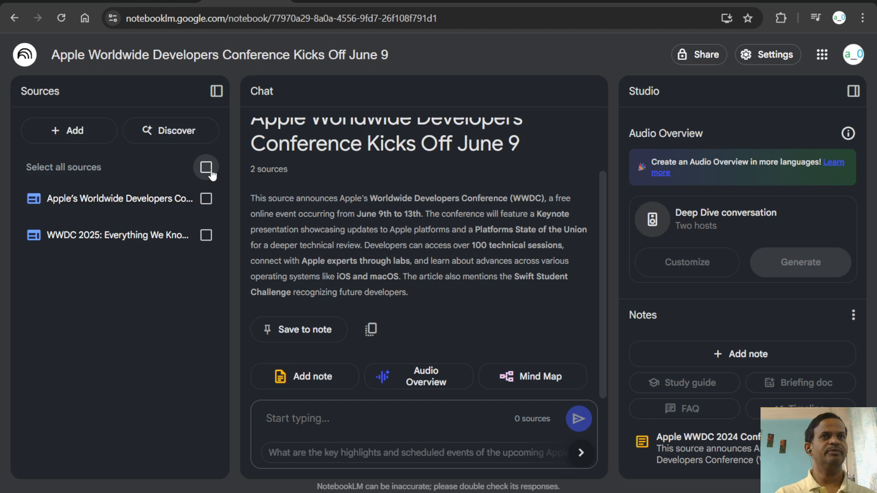
Step: Discover sources for the notebook with the query "what are main new products we are going to witness"
click(183, 133)
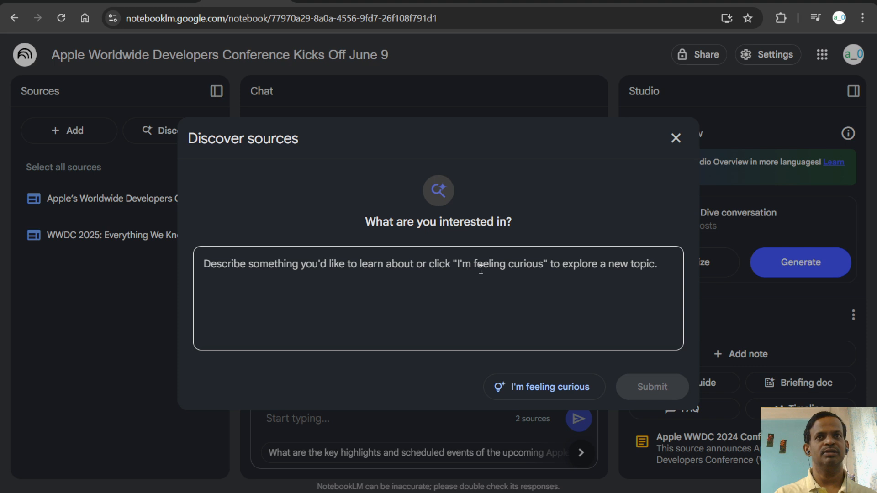
click(359, 277)
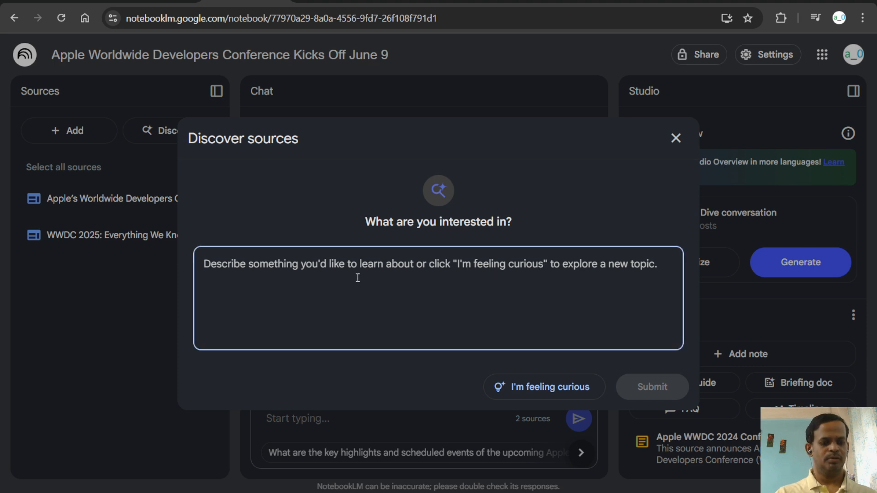
text(what a)
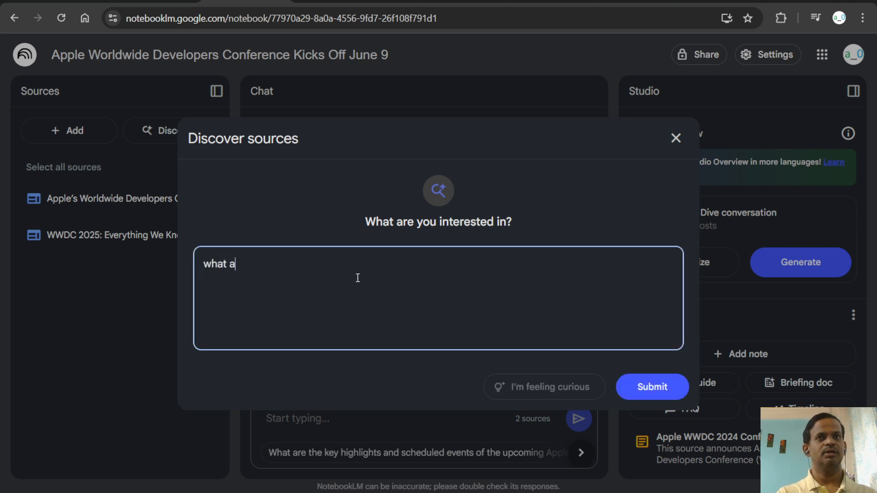
text(re fe)
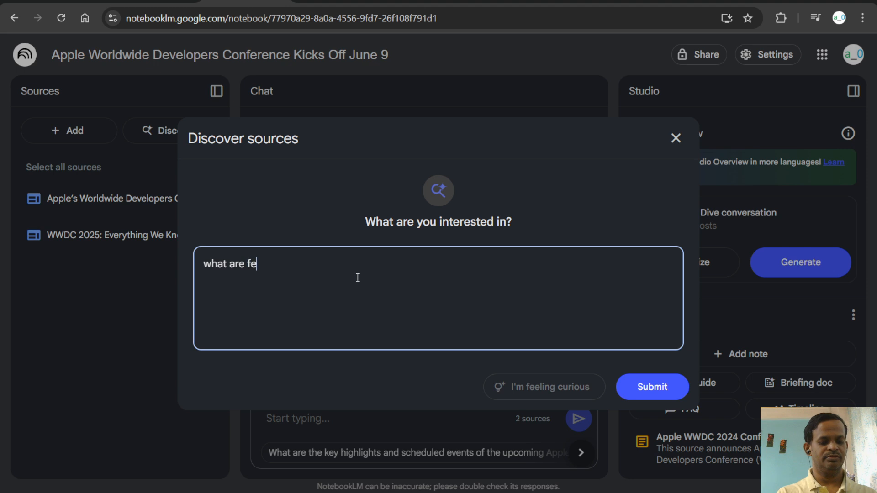
text(atures)
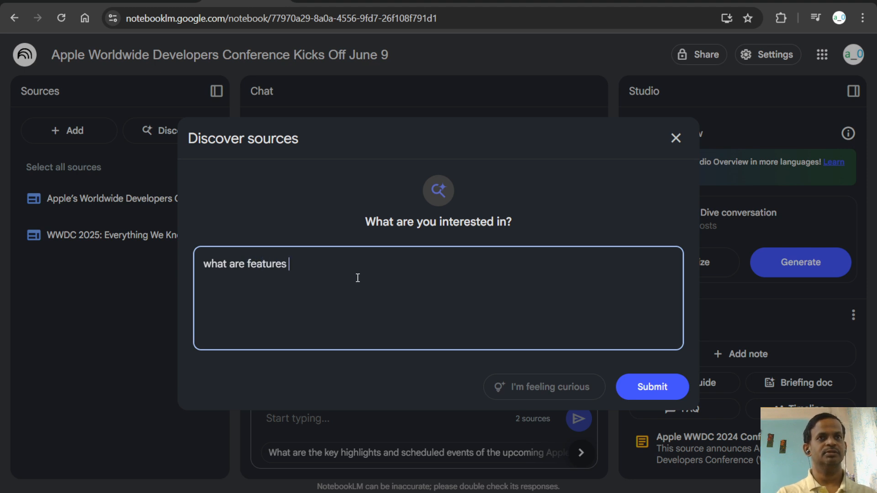
key(ctrl+shift+Left)
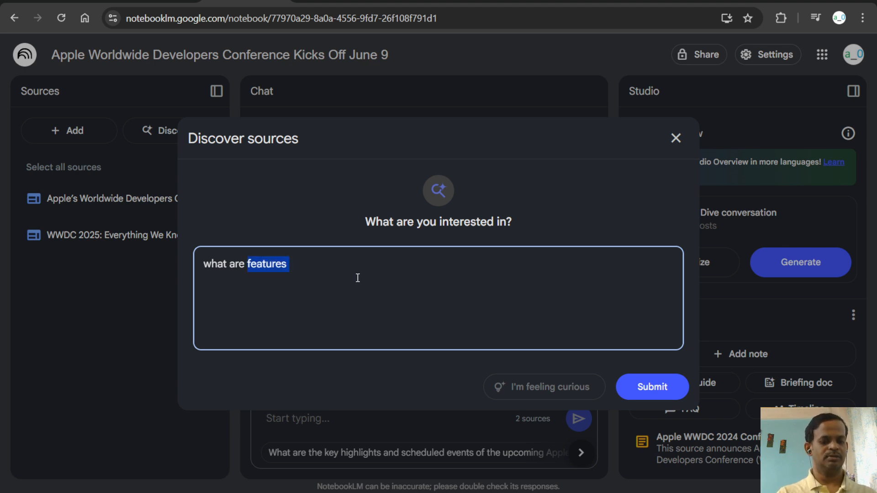
text(main pro)
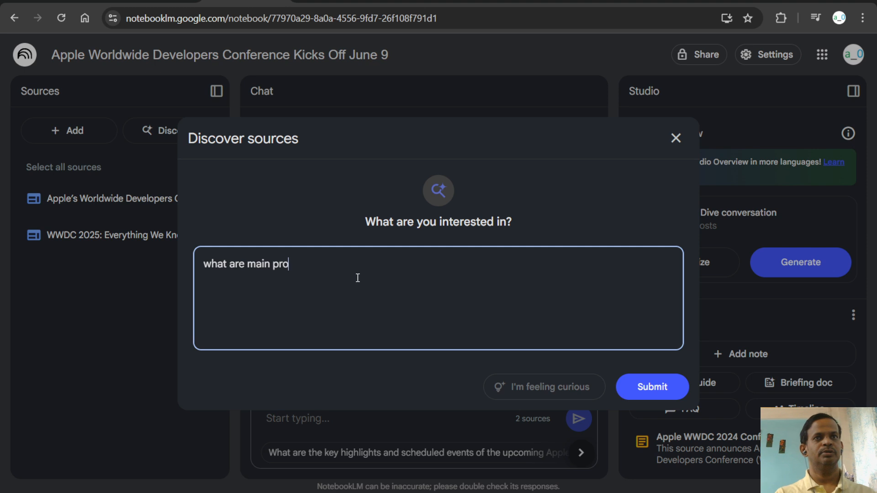
text(ducts we)
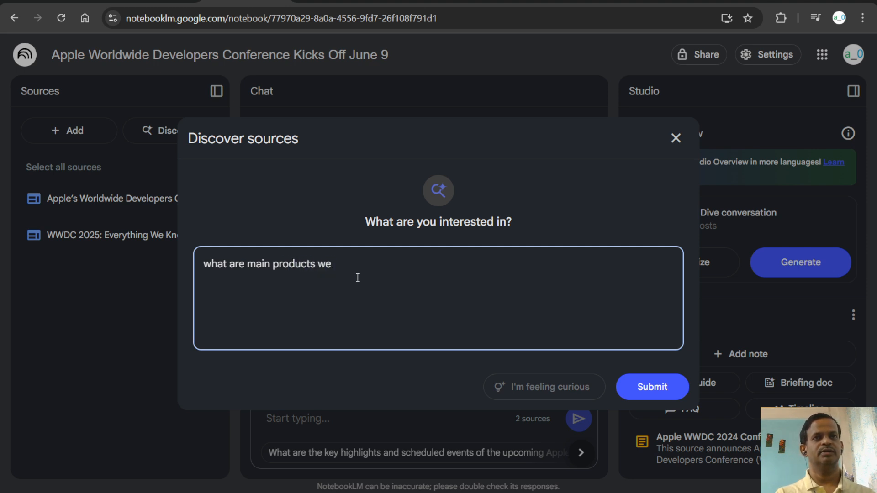
text( are f)
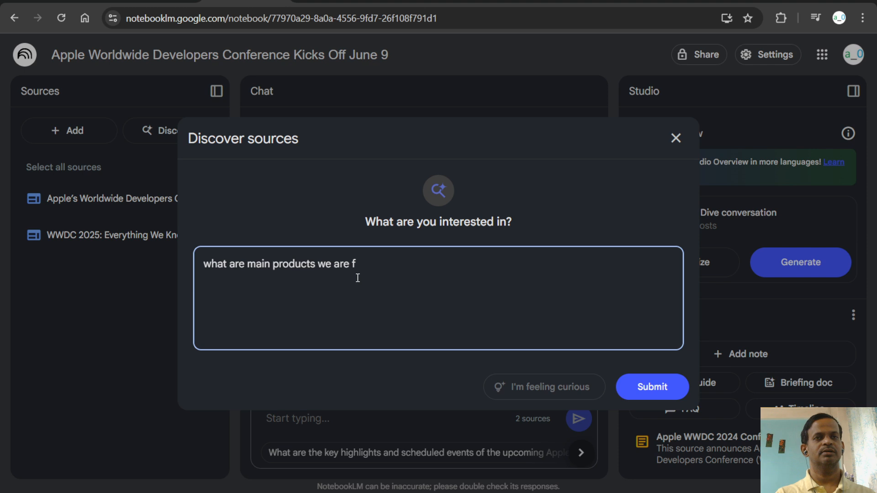
key(BackSpace)
text(goin)
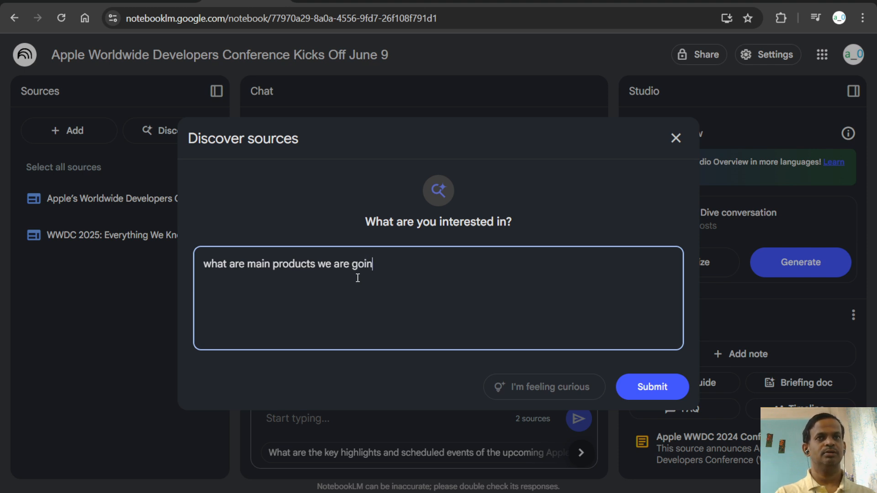
text(g to)
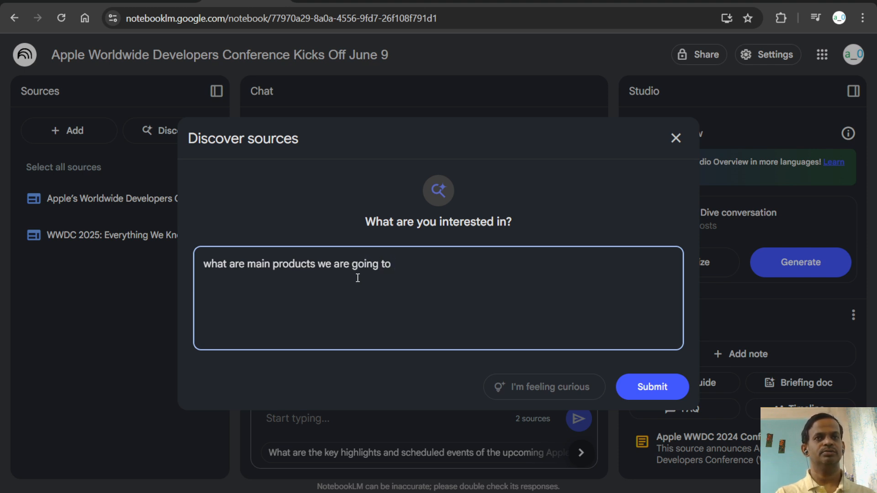
text( wi)
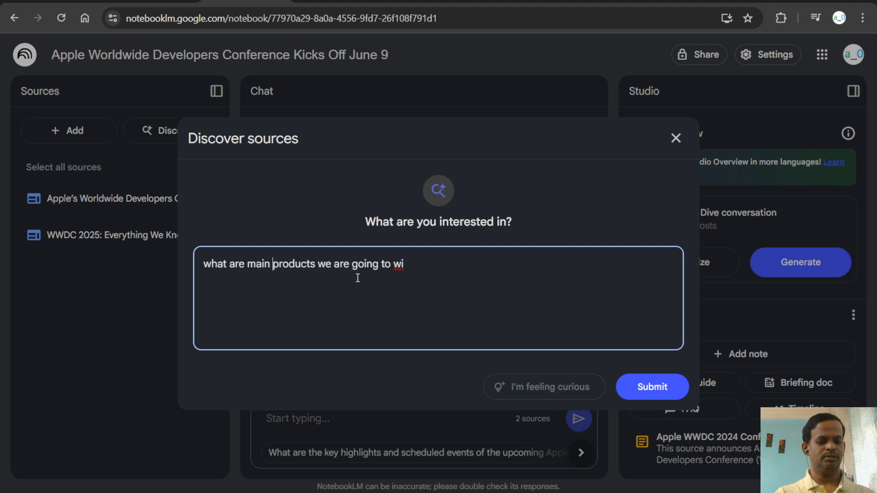
text(new)
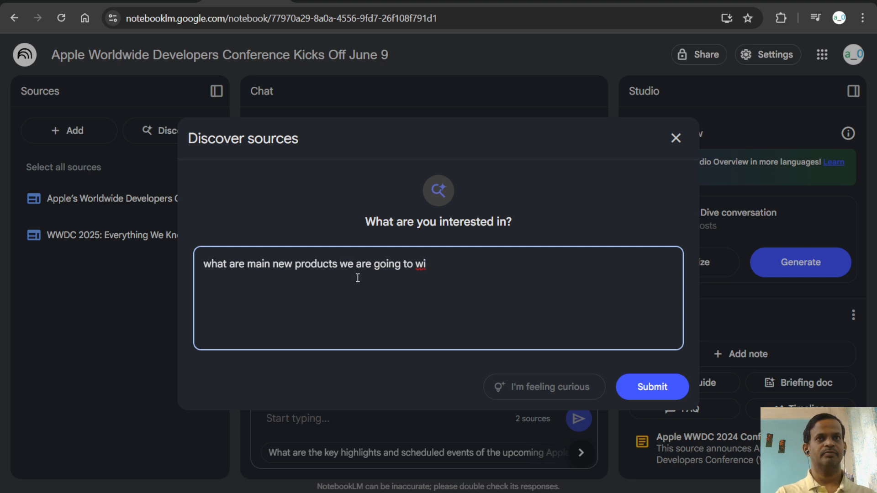
text(tn)
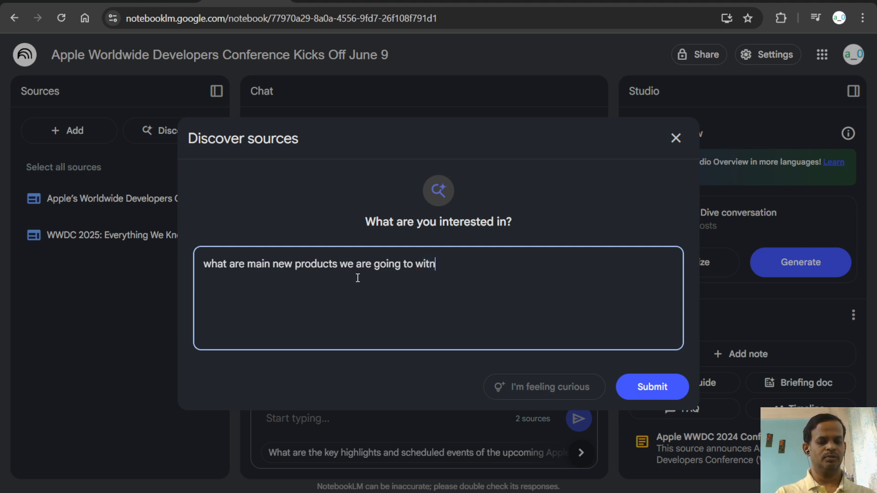
text(ess)
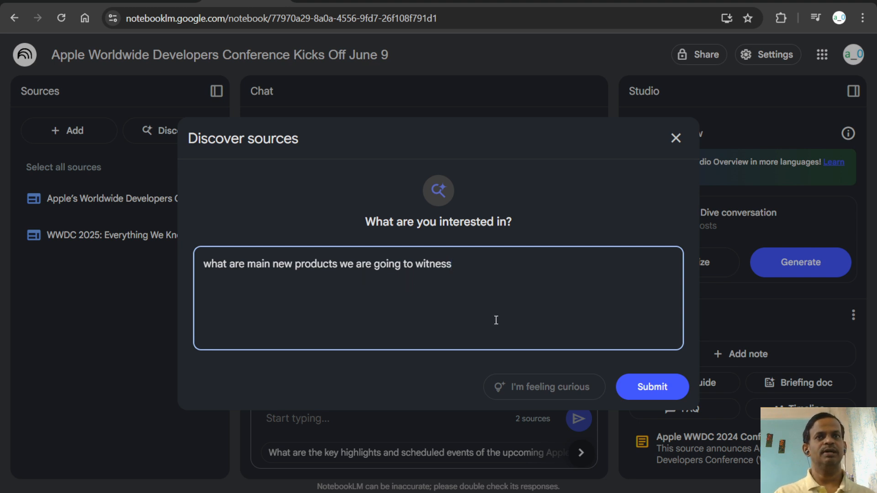
click(664, 391)
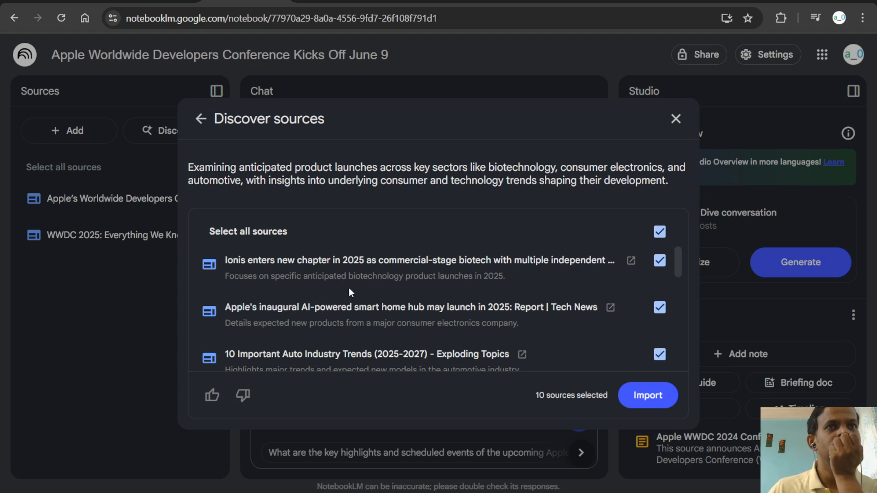
Step: Review the discovered sources and their descriptions down to "Nine keys to becoming a future ready company - McKinsey", plus the overview text
scroll(371, 289, down, 6)
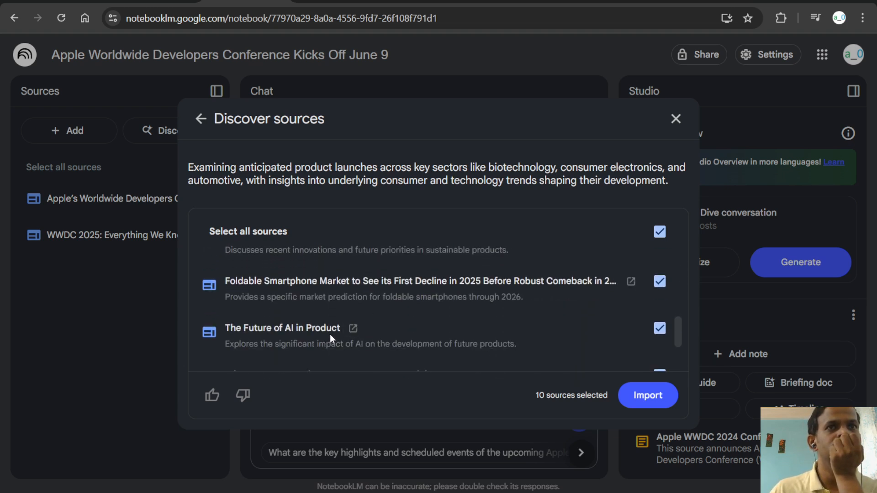
scroll(327, 331, down, 2)
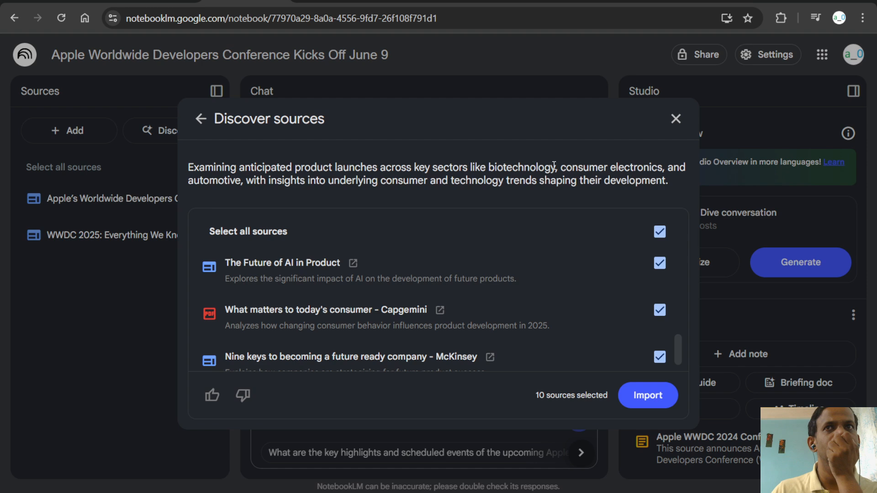
scroll(497, 313, down, 5)
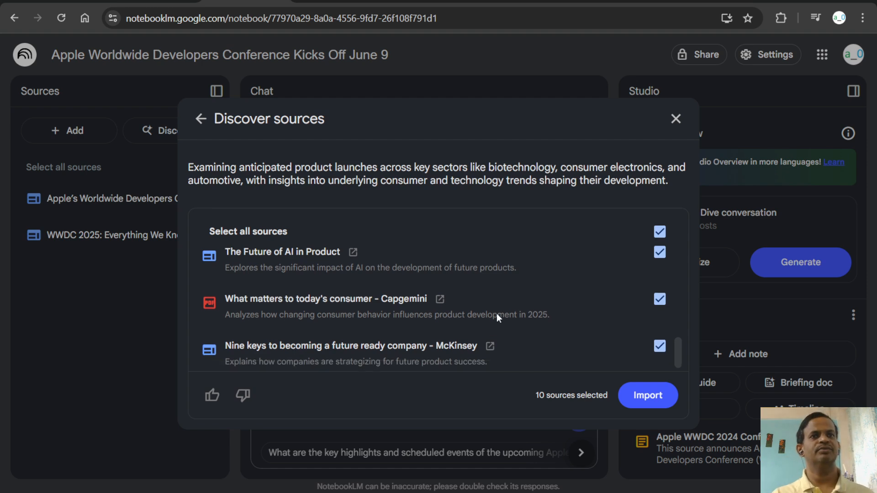
scroll(447, 270, up, 4)
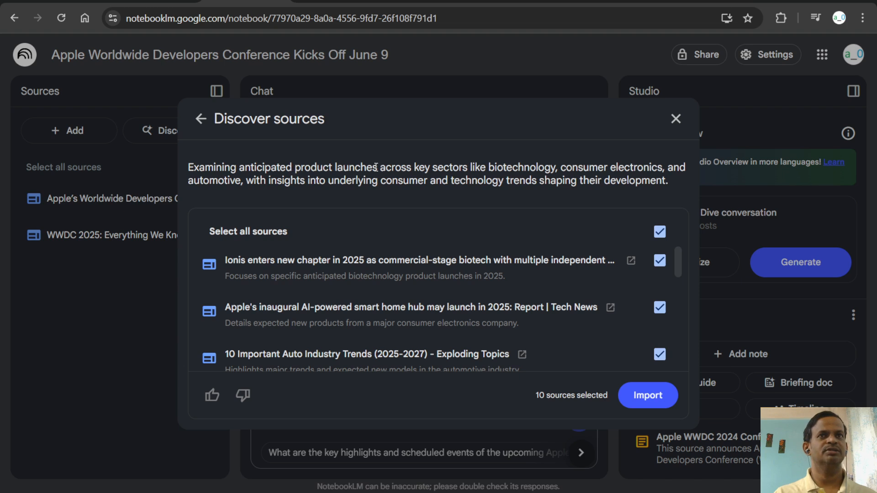
drag(377, 168, 179, 173)
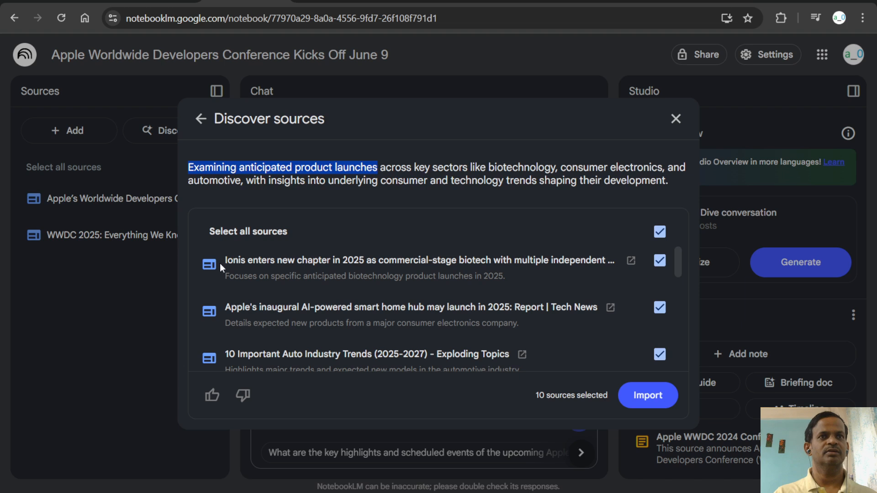
scroll(404, 305, down, 3)
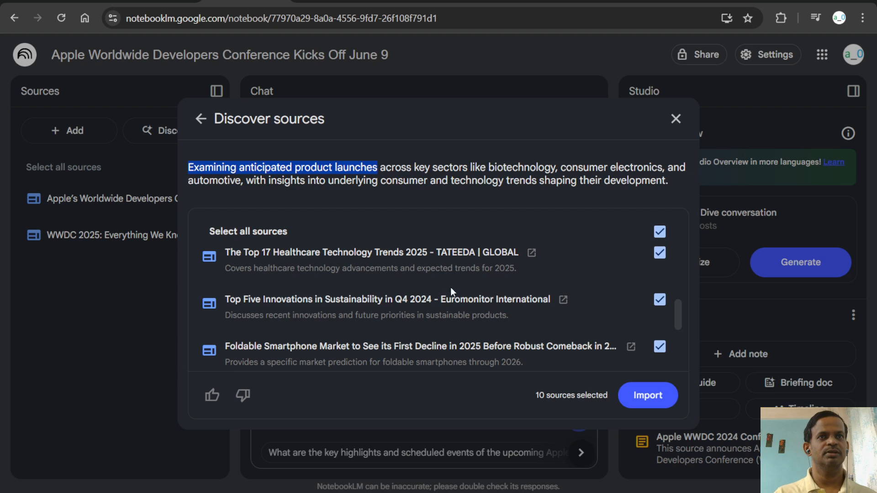
scroll(475, 286, down, 5)
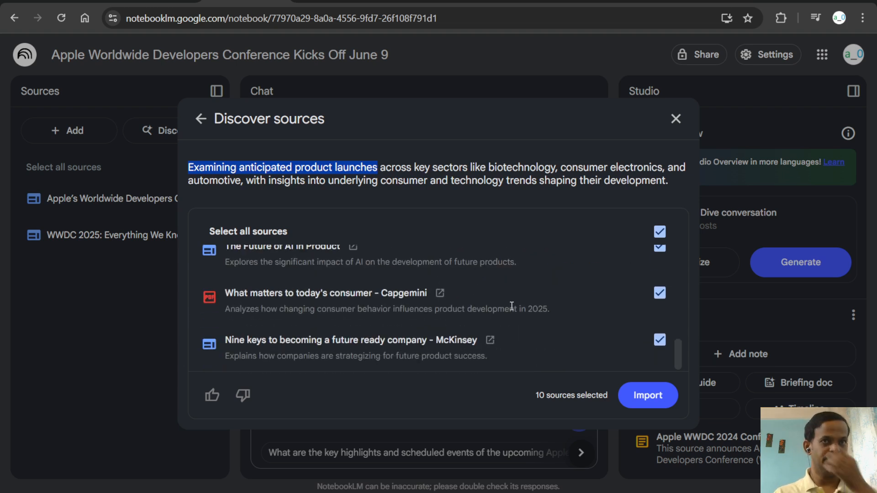
click(398, 492)
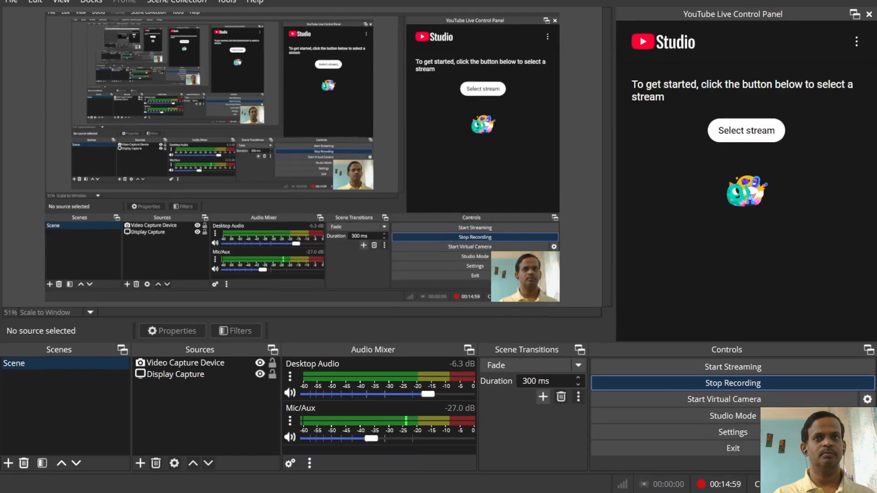
click(397, 492)
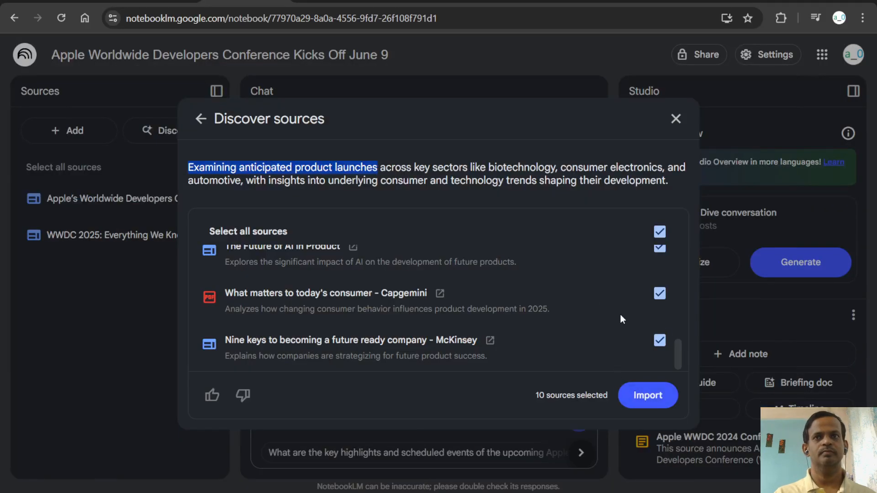
Step: Dismiss the discovered sources without importing any, and briefly view the source guide of the MacRumors WWDC 2025 source
click(676, 119)
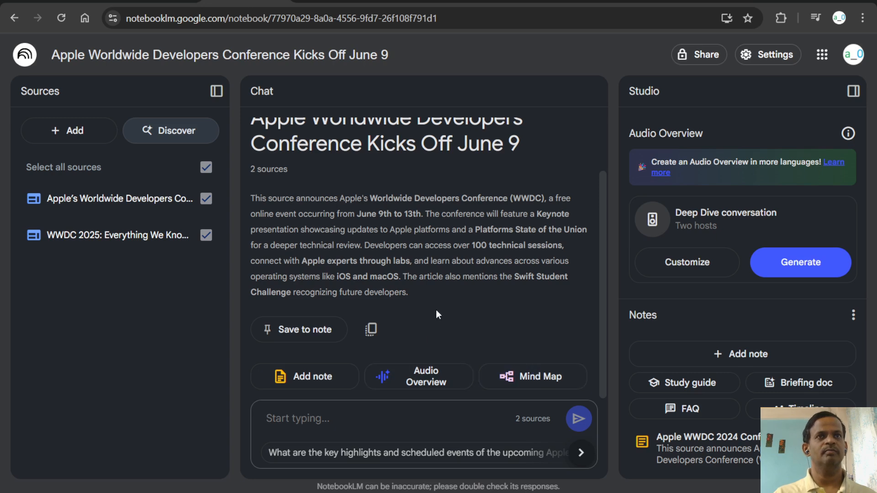
click(125, 236)
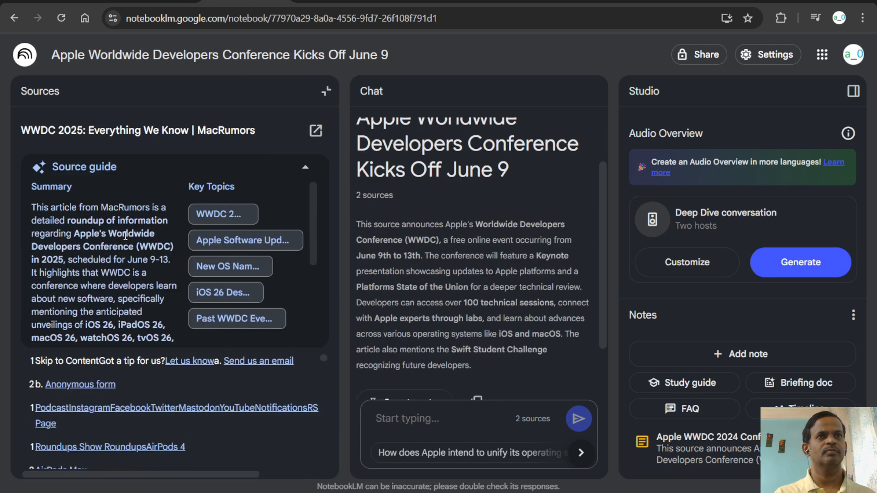
click(326, 91)
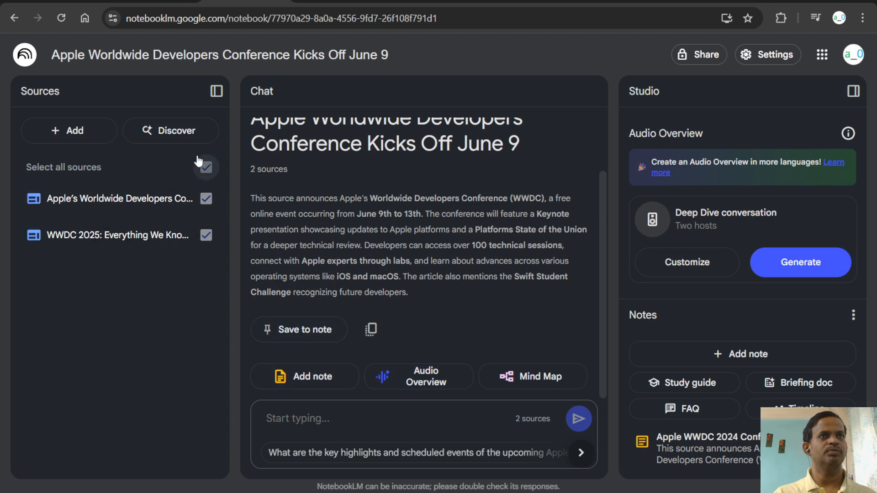
Step: Add a new note containing "focus on new products and features" and close it
click(306, 383)
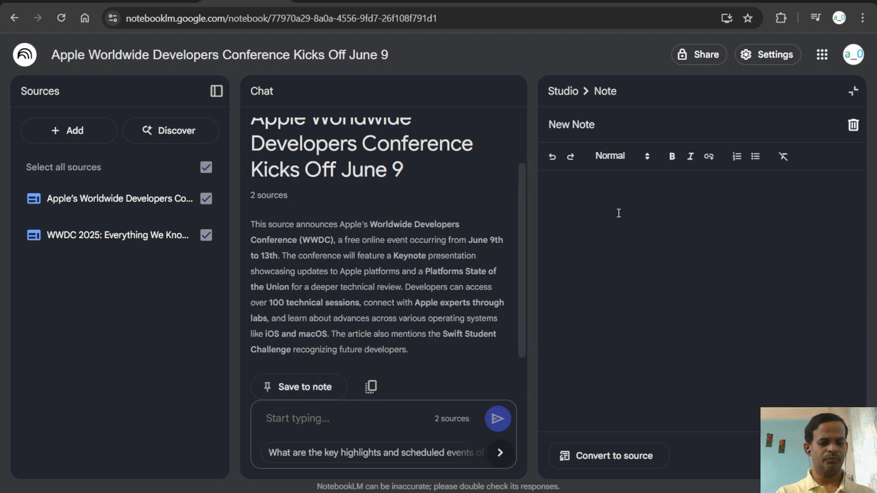
text(new f)
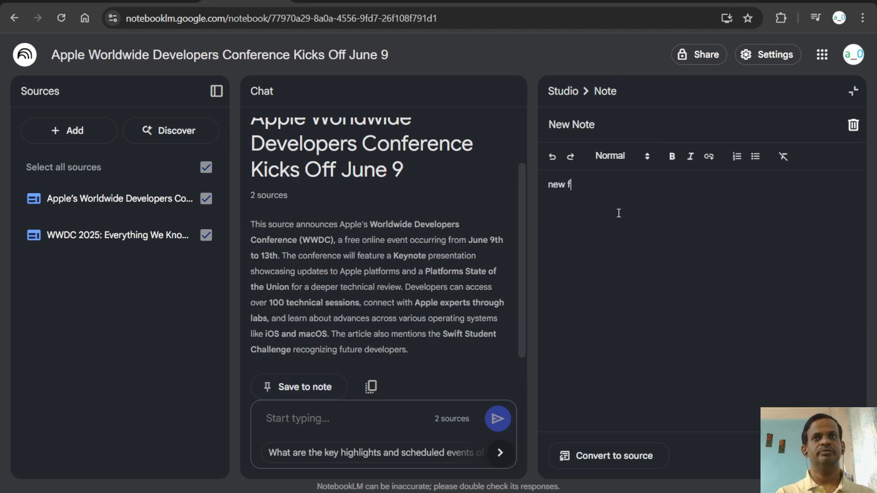
text(eartuee)
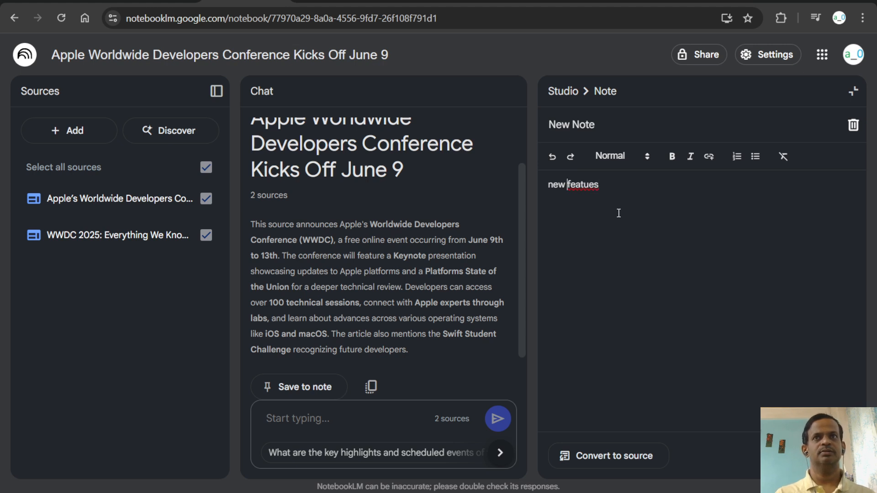
text(products )
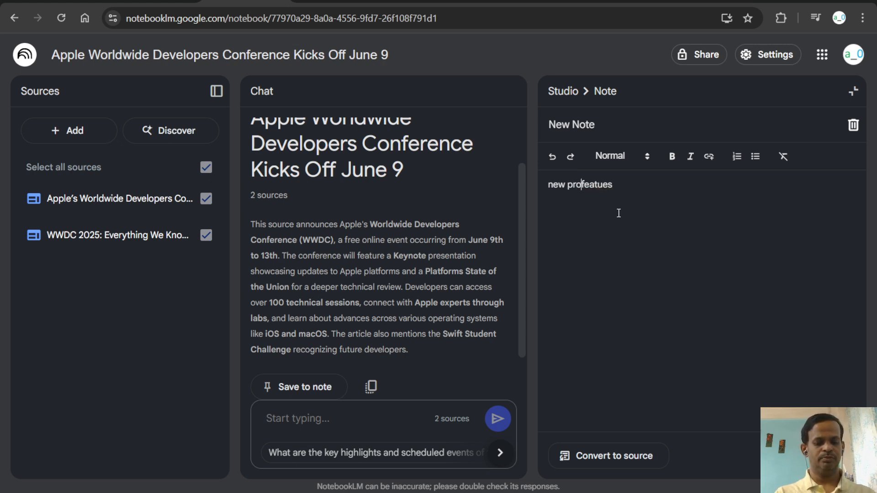
text(and)
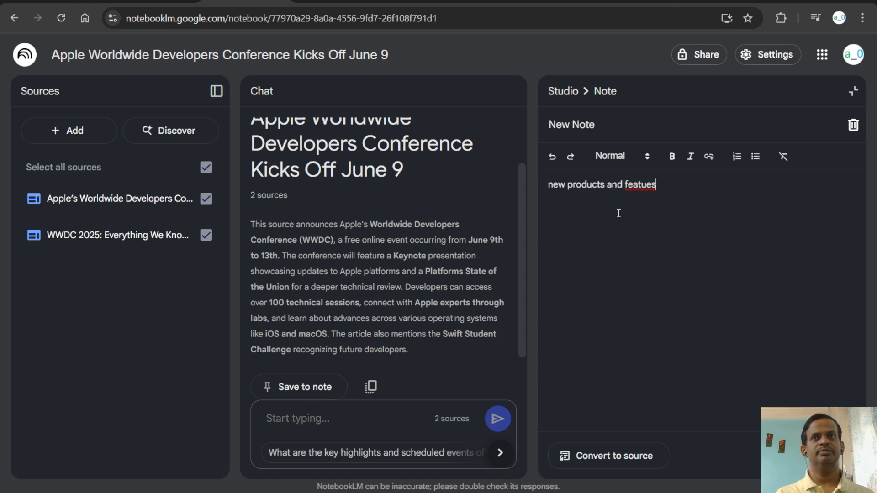
key(Left)
text(r)
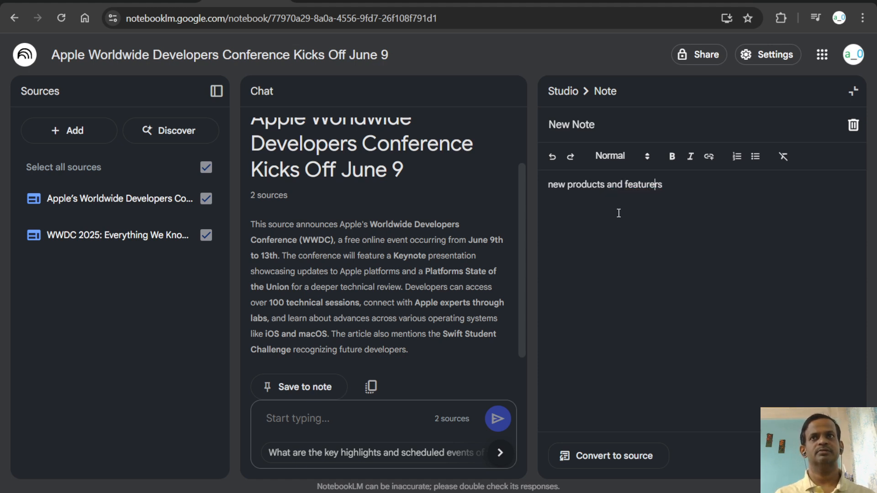
text(focus )
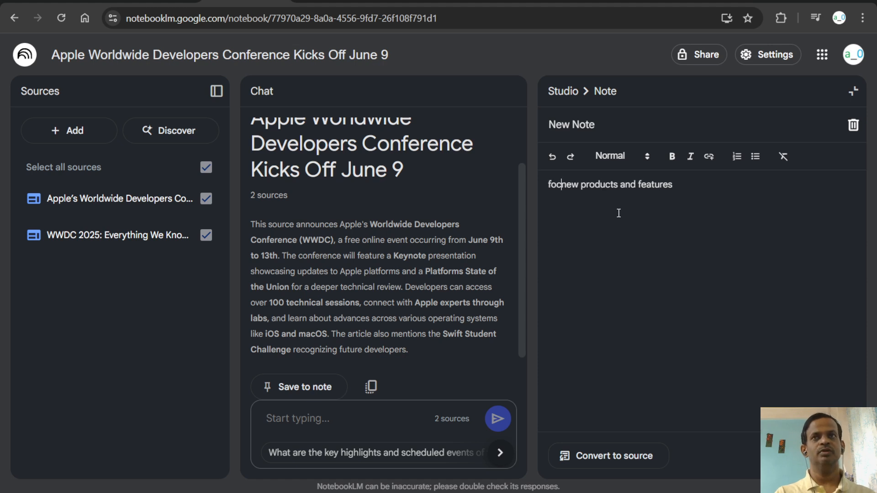
text(on)
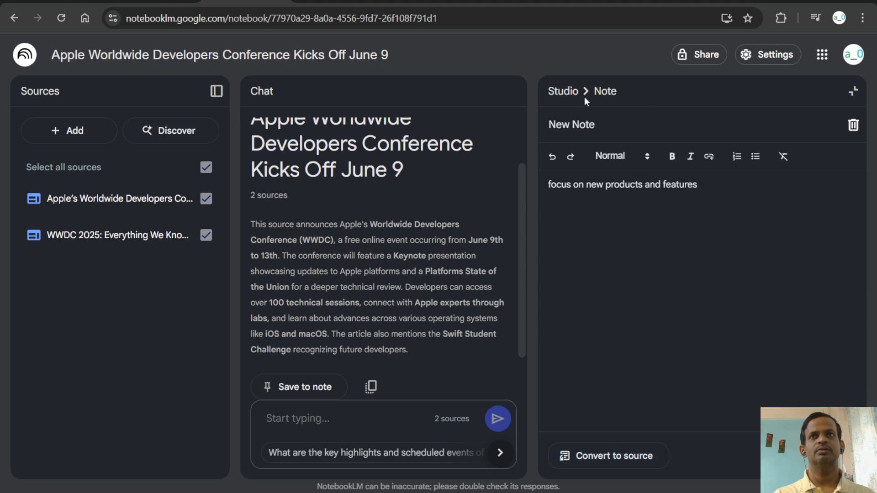
click(854, 92)
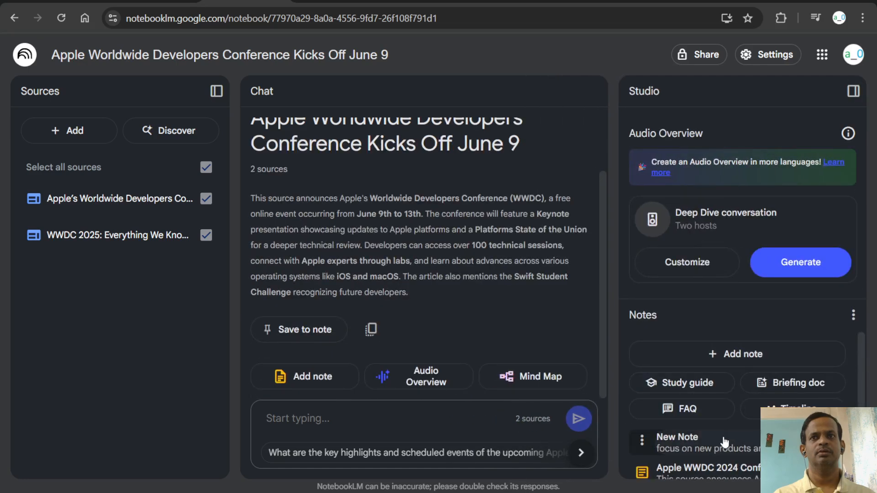
Step: Reopen the note with "focus on new products and features" and clear its text
click(697, 447)
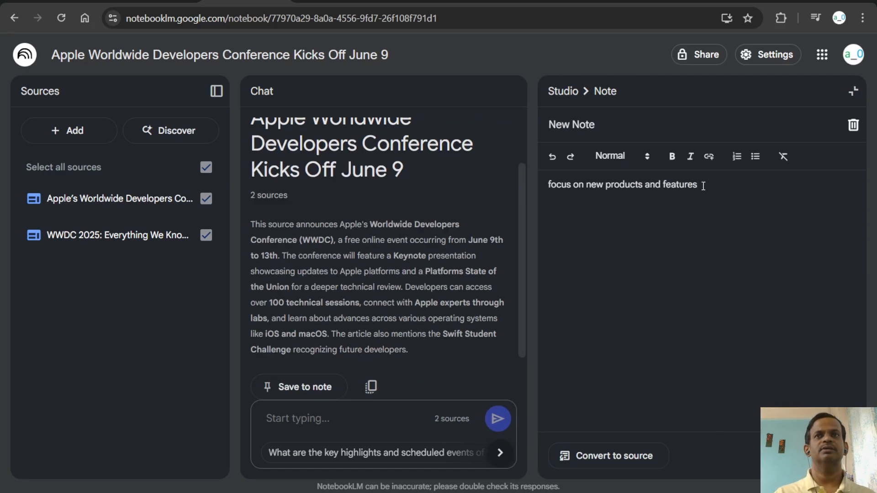
drag(703, 186, 517, 177)
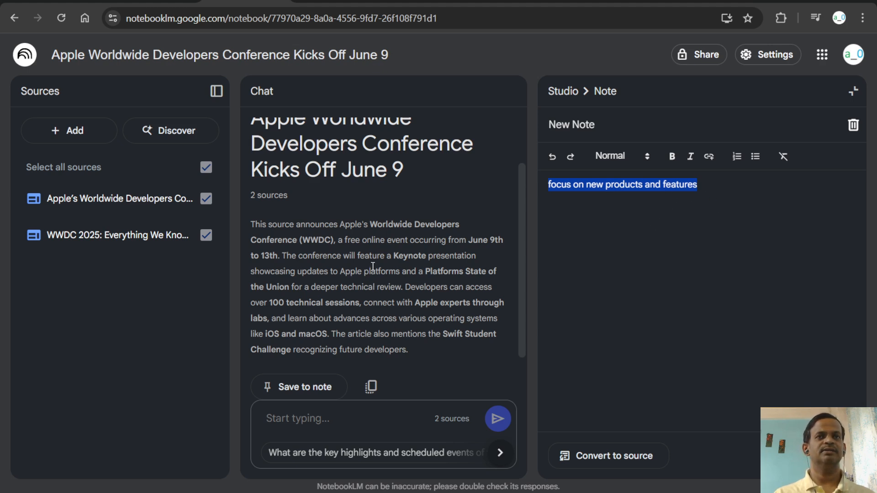
drag(340, 240, 374, 287)
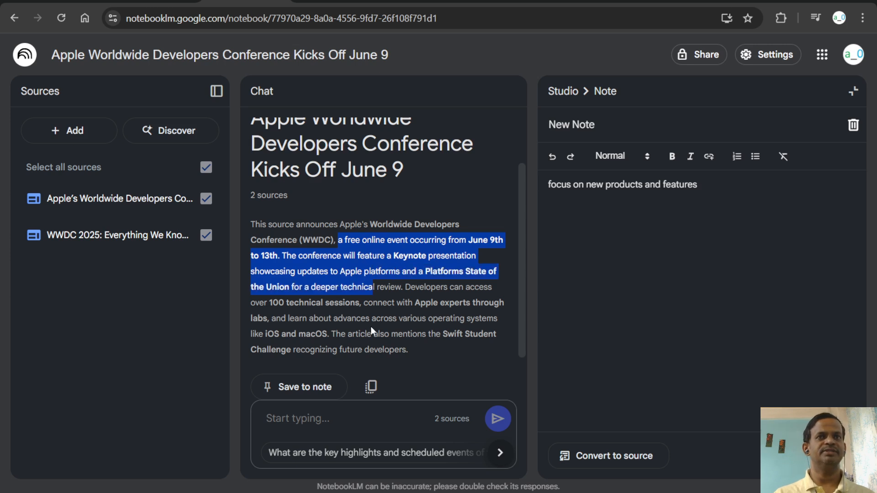
scroll(372, 327, down, 2)
scroll(396, 282, up, 5)
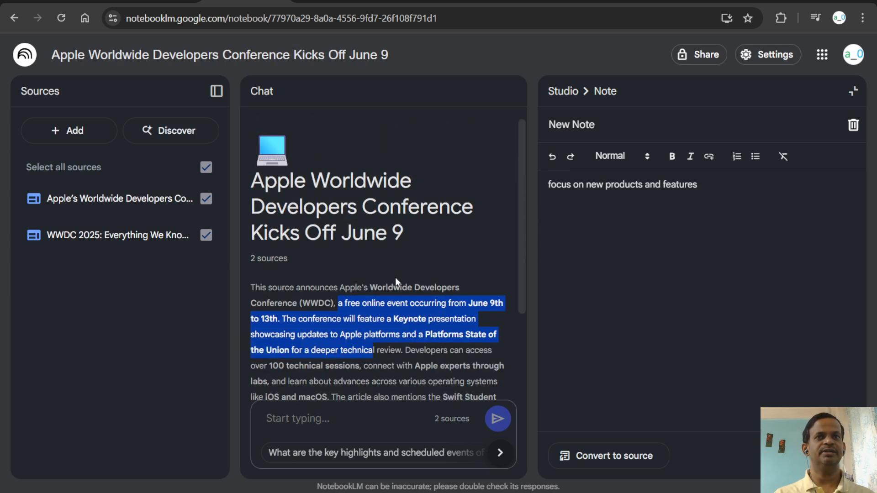
drag(695, 187, 517, 188)
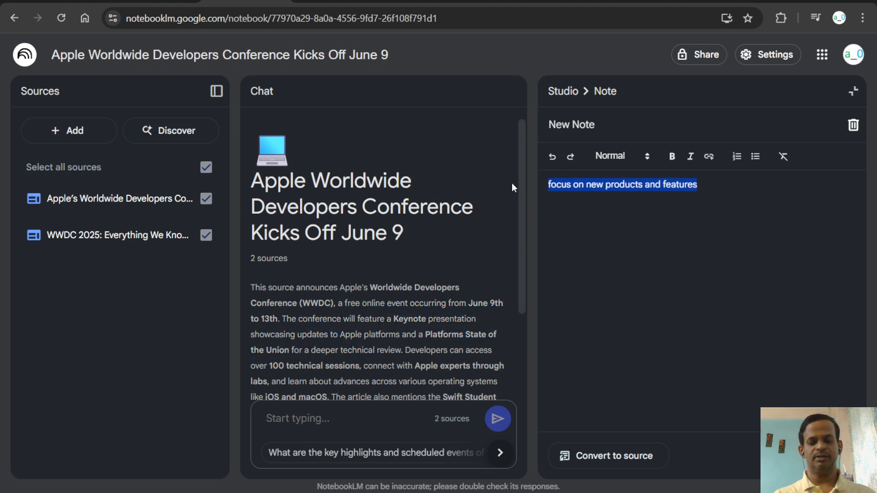
key(BackSpace)
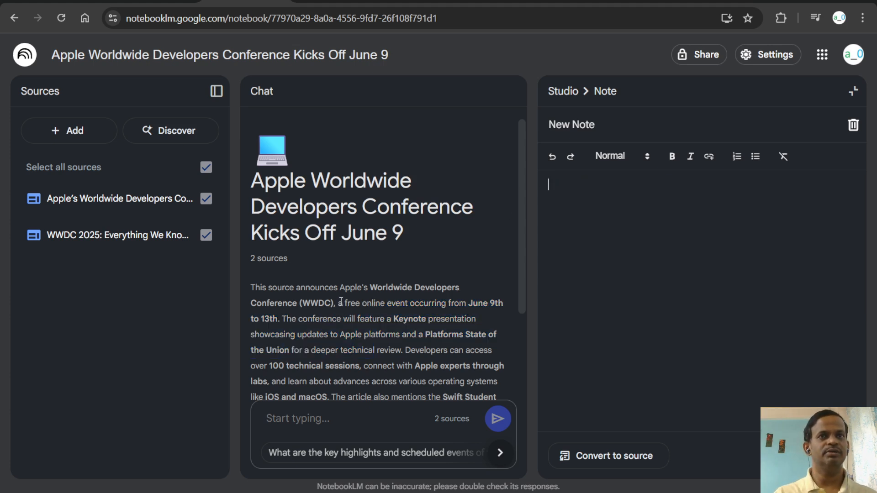
Step: Copy "iOS 26, iPadOS 26, macOS 26, watchOS 26, tvOS 26, and visionOS 26" from the MacRumors source guide into the note and convert it to a source
scroll(341, 301, down, 2)
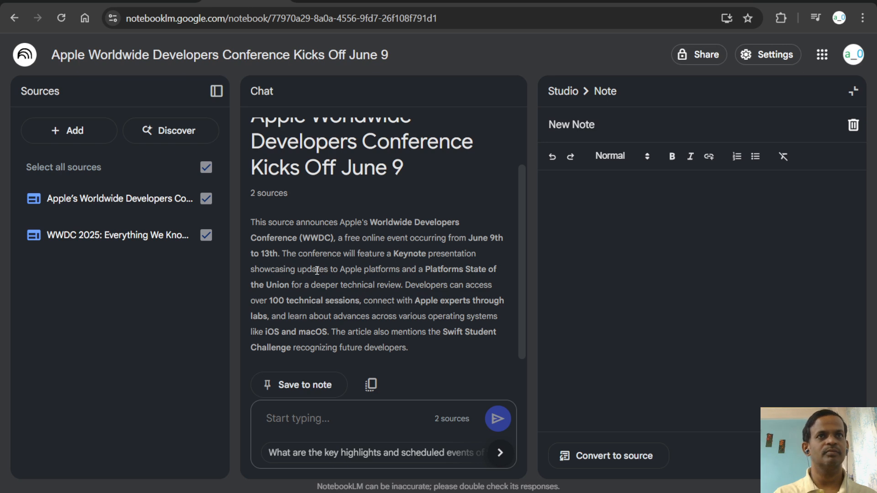
click(114, 237)
scroll(171, 283, down, 1)
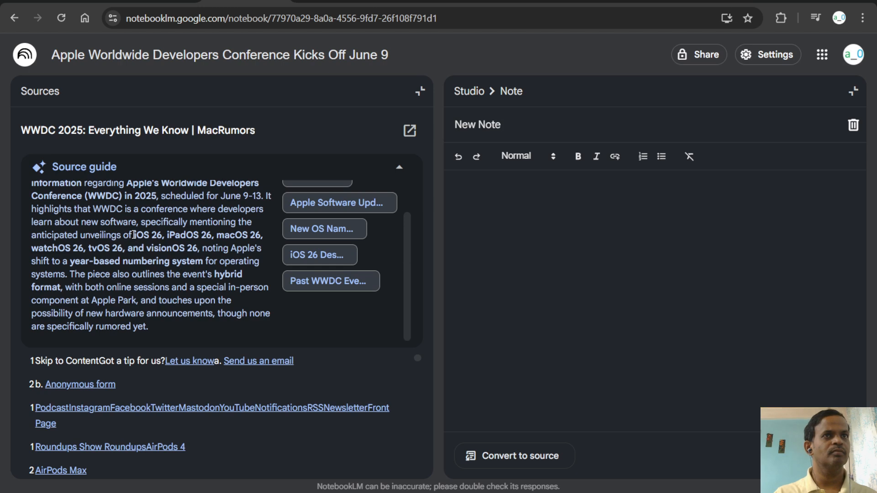
drag(134, 235, 197, 247)
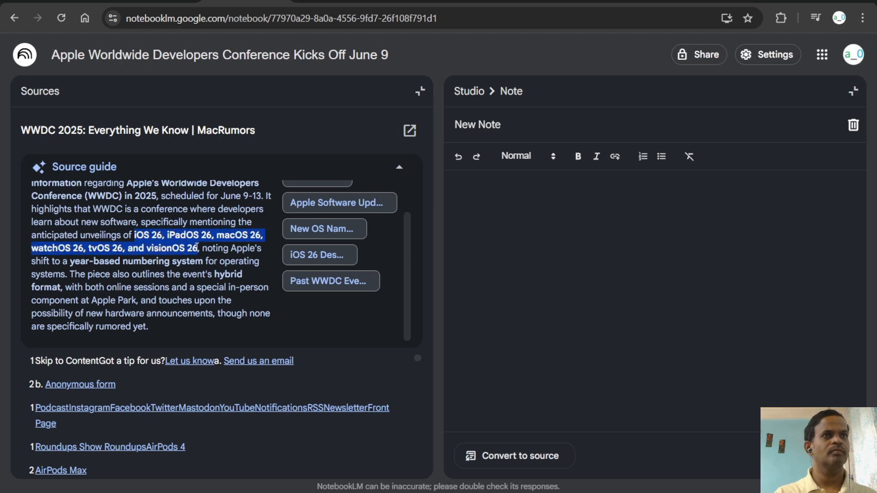
key(ctrl+c)
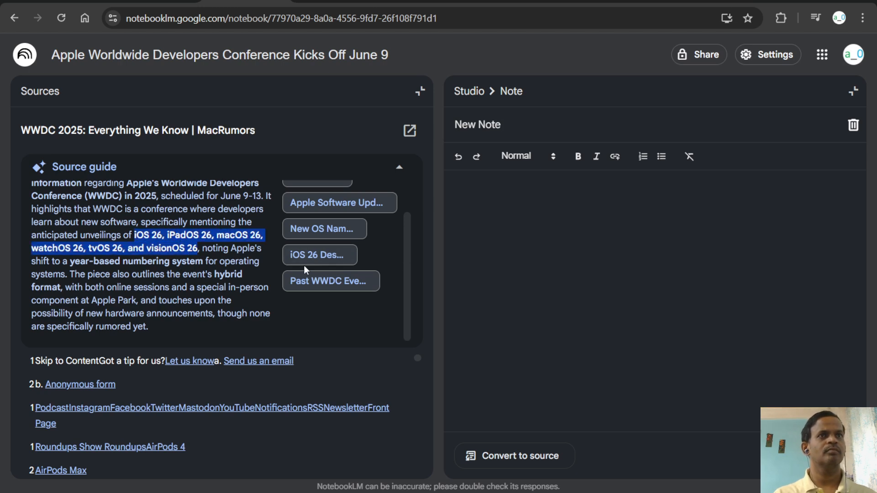
click(588, 197)
key(ctrl+v)
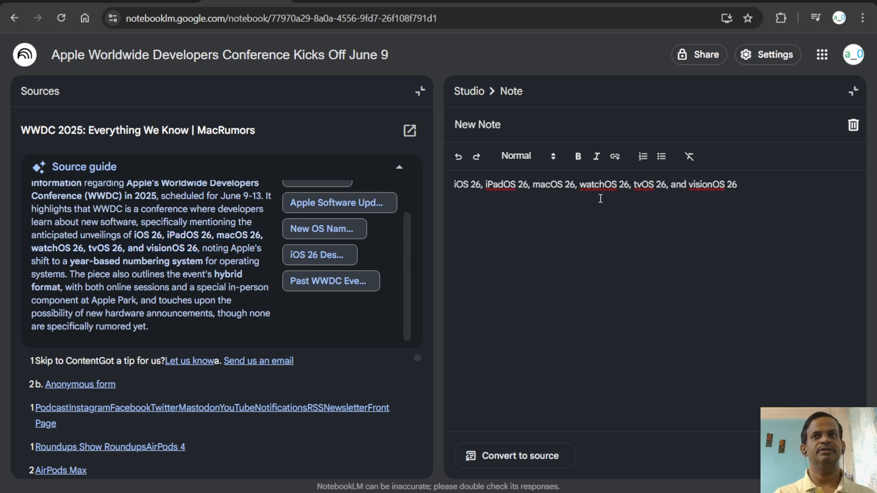
click(544, 459)
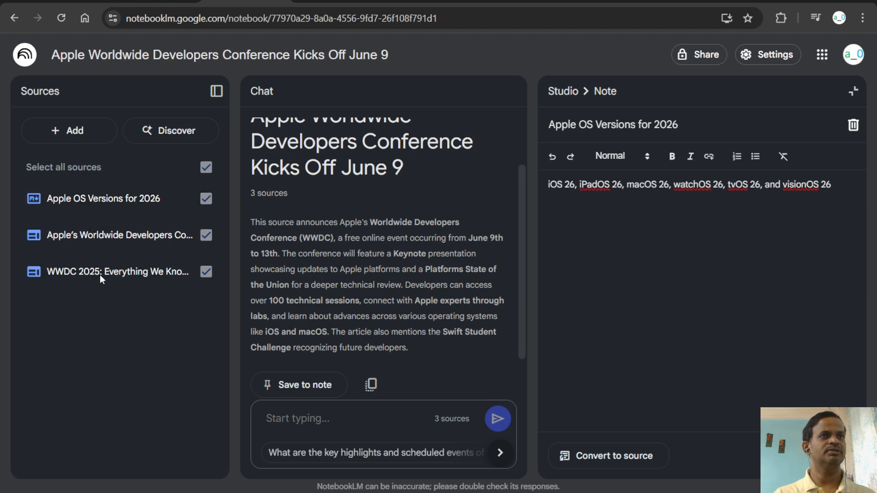
Step: Review the source guides of the MacRumors WWDC 2025 source and Apple's Worldwide Developers Conference source, closing each one
click(61, 272)
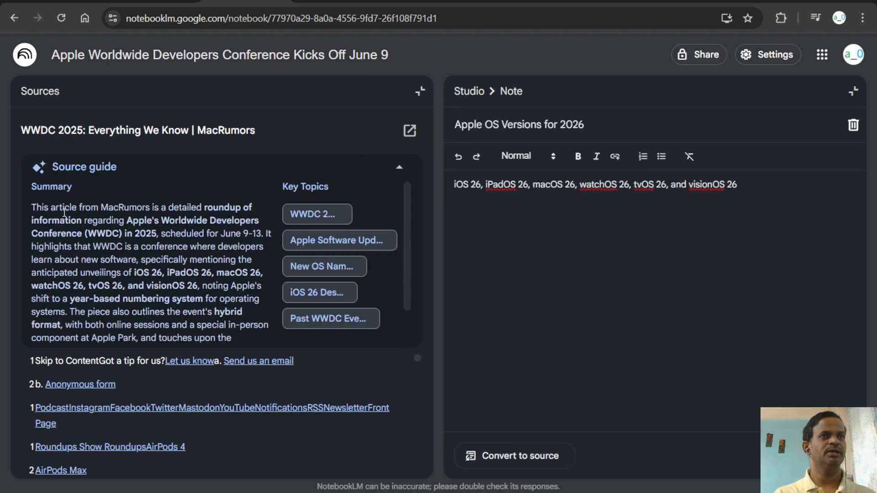
click(418, 91)
click(119, 238)
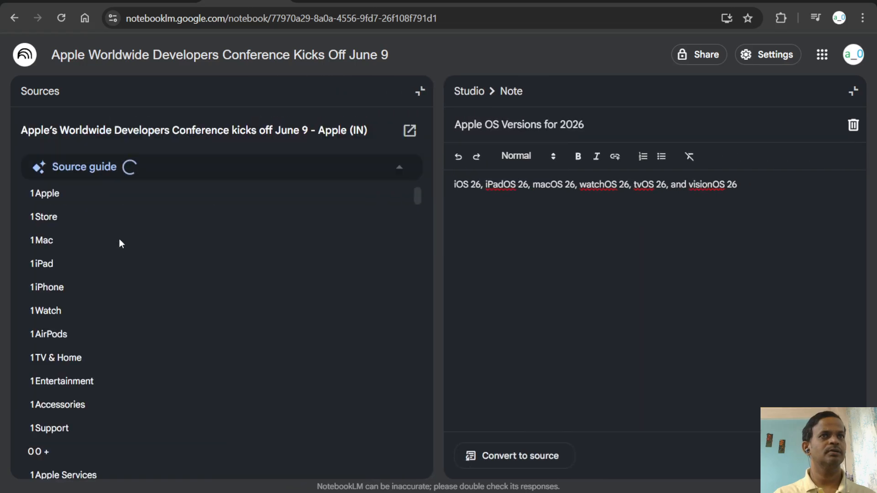
scroll(152, 300, down, 3)
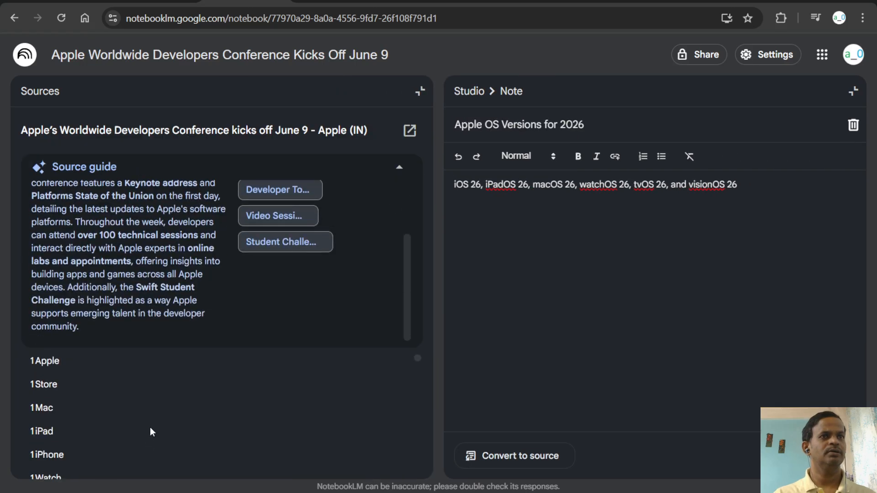
scroll(152, 430, down, 8)
scroll(154, 418, up, 5)
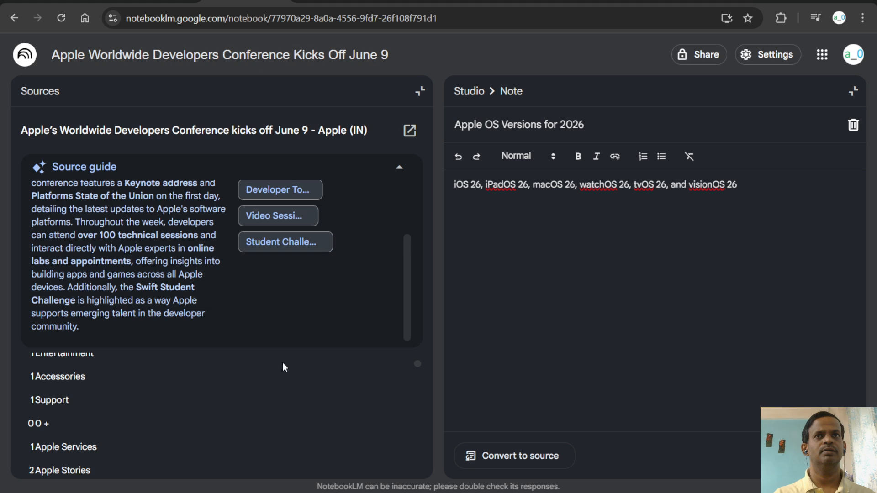
scroll(221, 423, up, 5)
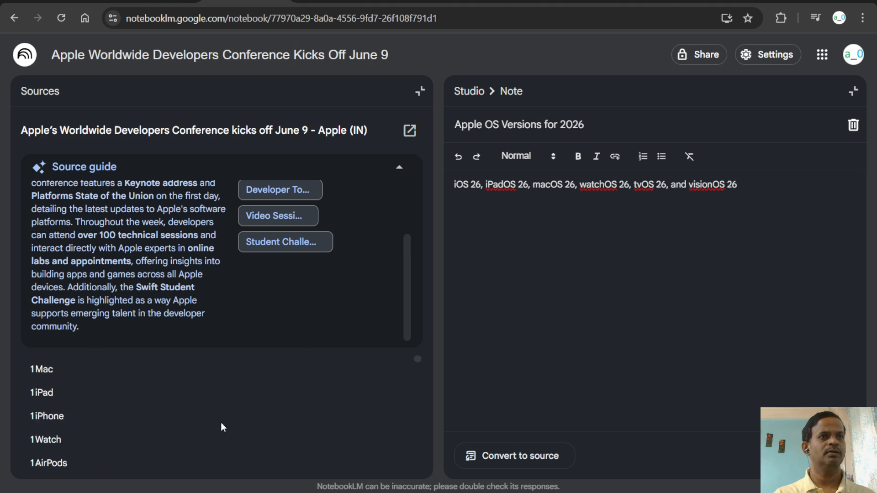
click(418, 92)
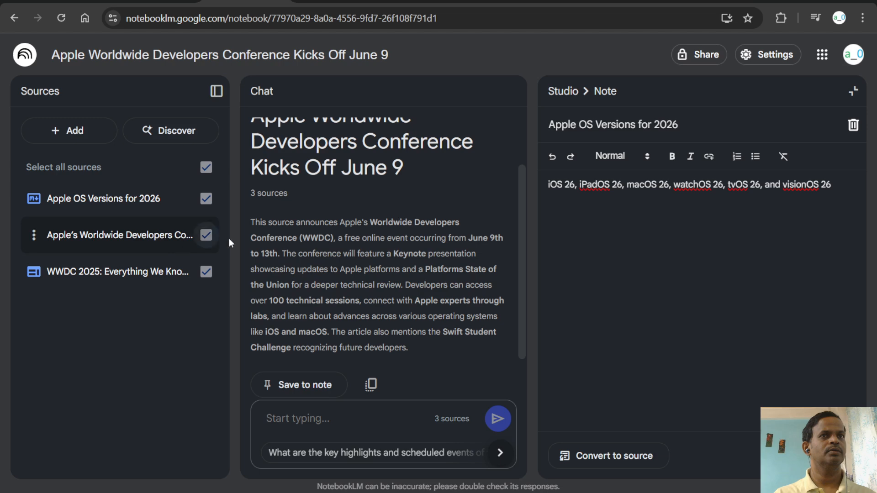
Step: View the source guide of the "Apple OS Versions for 2026" source, closing both the open note and the source
click(132, 198)
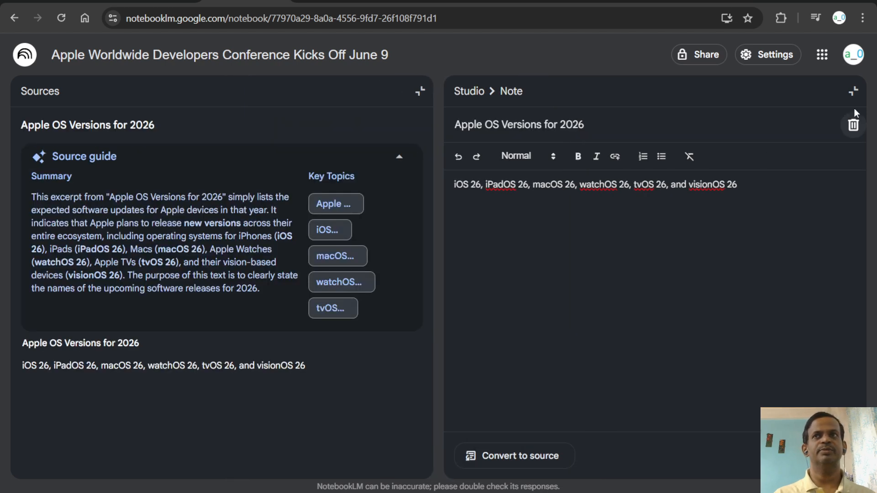
click(852, 91)
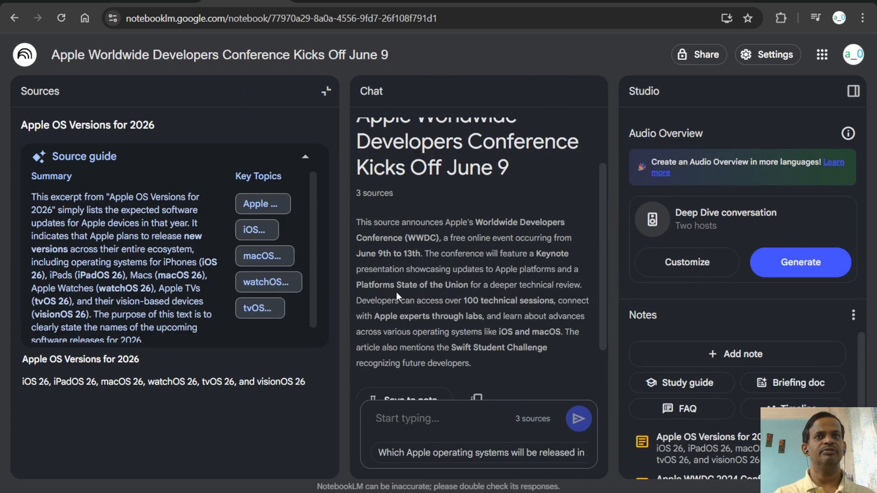
click(326, 91)
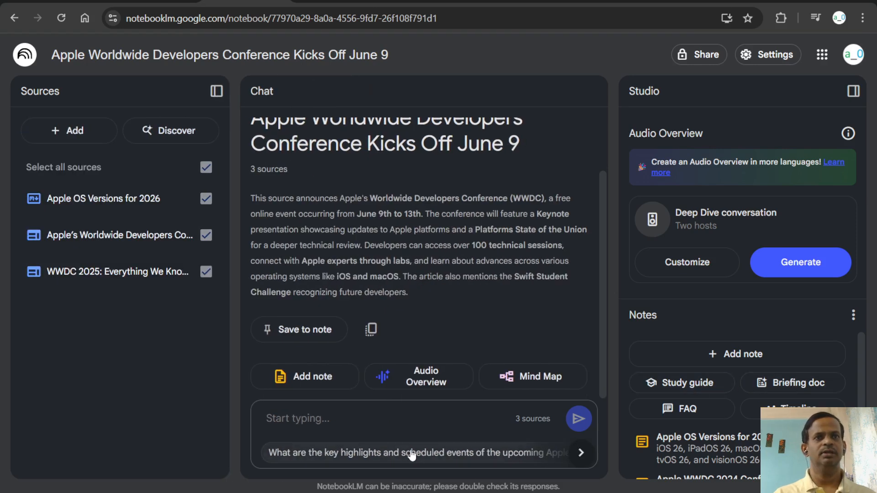
Step: Generate a mind map from the three sources, open it, and try the branch toggle of its Apple WWDC 2025 root node
click(539, 376)
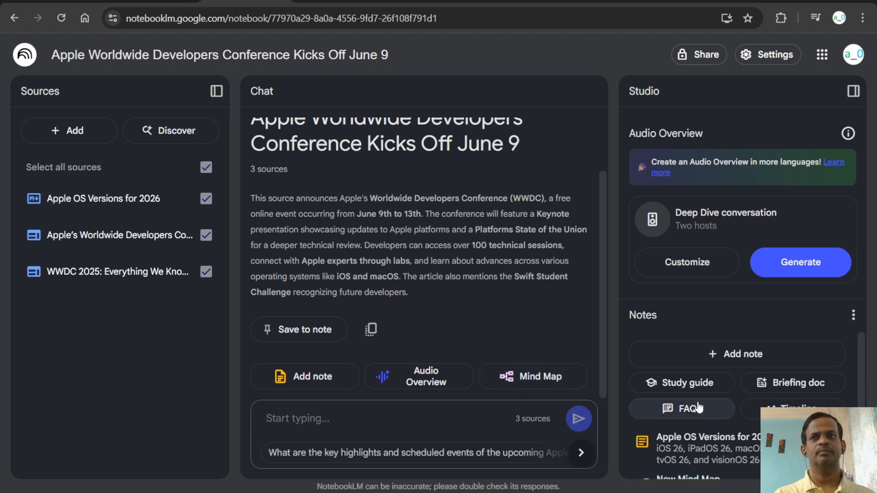
scroll(704, 409, down, 2)
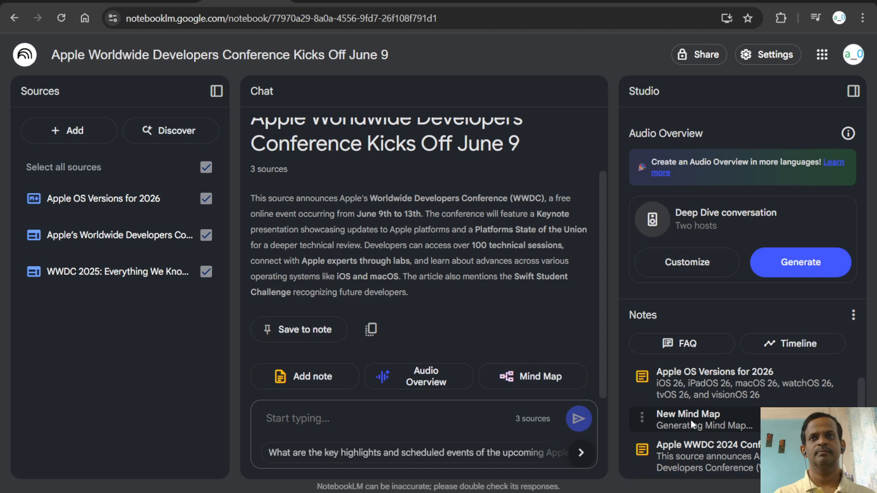
scroll(685, 429, up, 2)
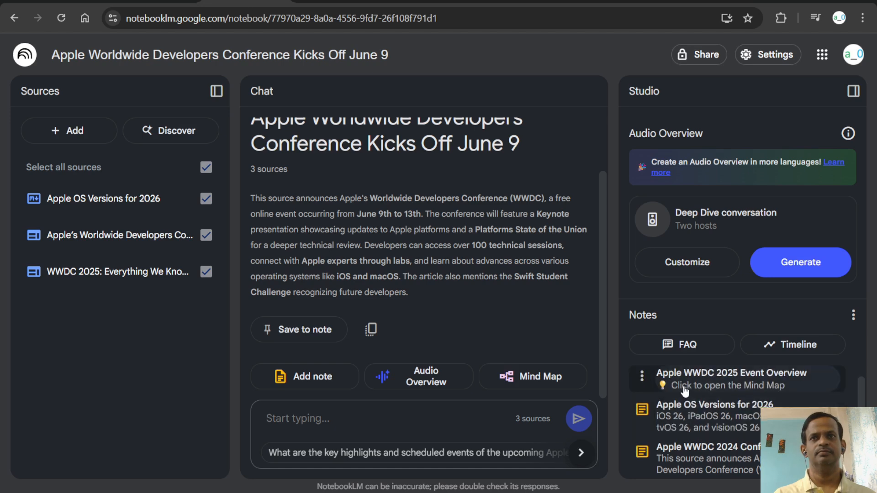
click(679, 436)
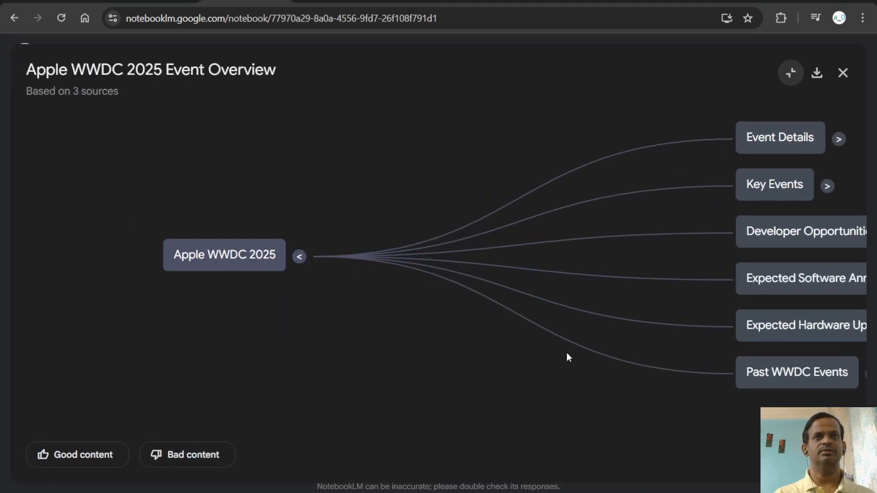
click(299, 258)
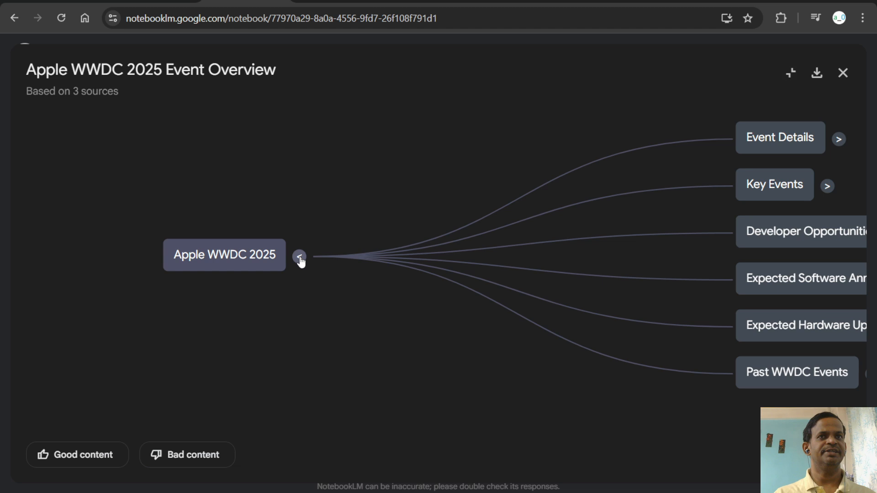
Step: Expand the mind map's Event Details branch and its Dates, Format, Attendees, and Access Content sub-branches
click(519, 263)
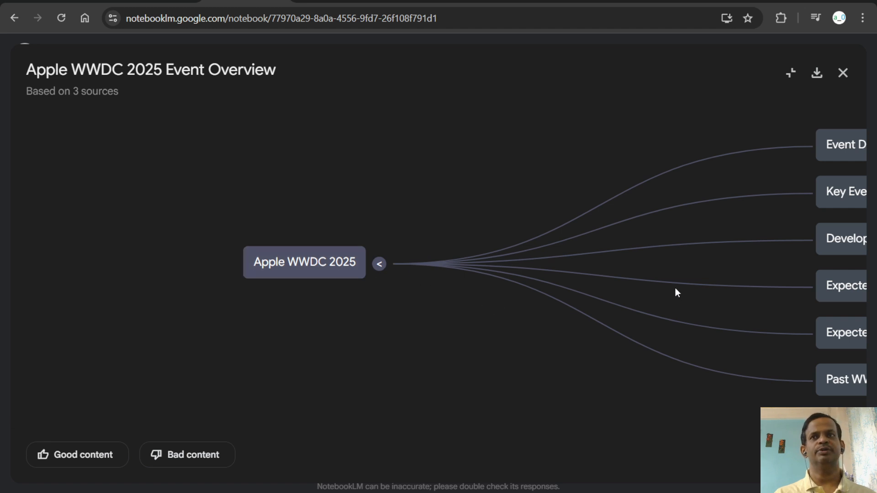
drag(712, 276, 308, 253)
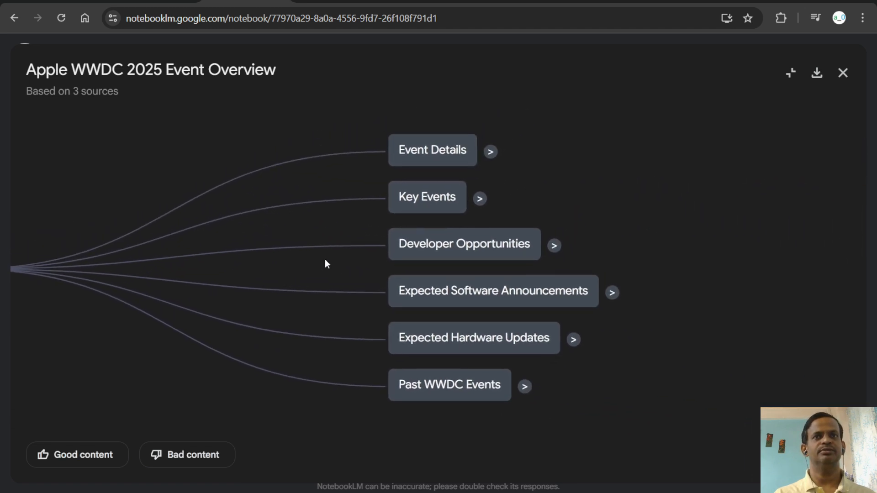
mouse_move(738, 182)
mouse_down()
mouse_move(681, 190)
mouse_move(731, 180)
mouse_up()
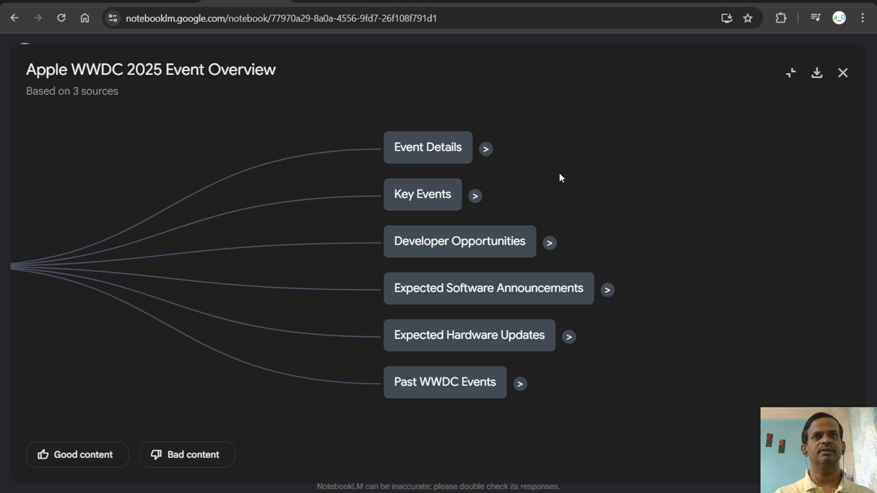
click(486, 149)
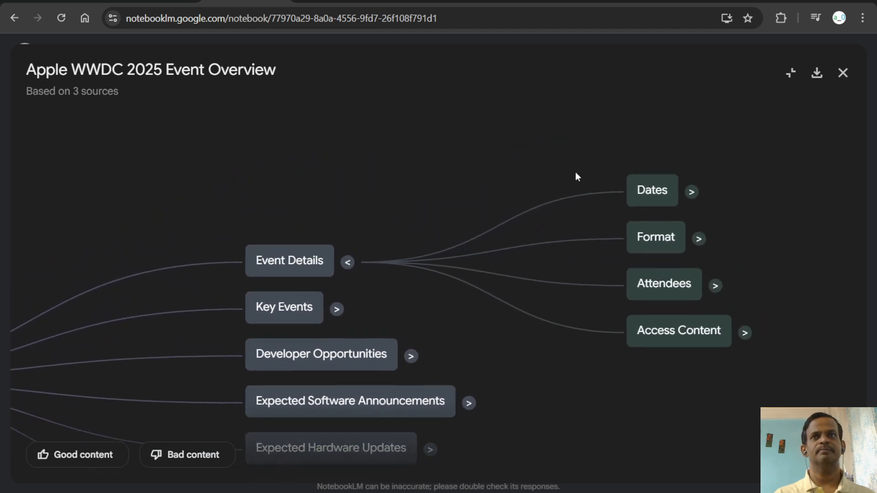
click(672, 174)
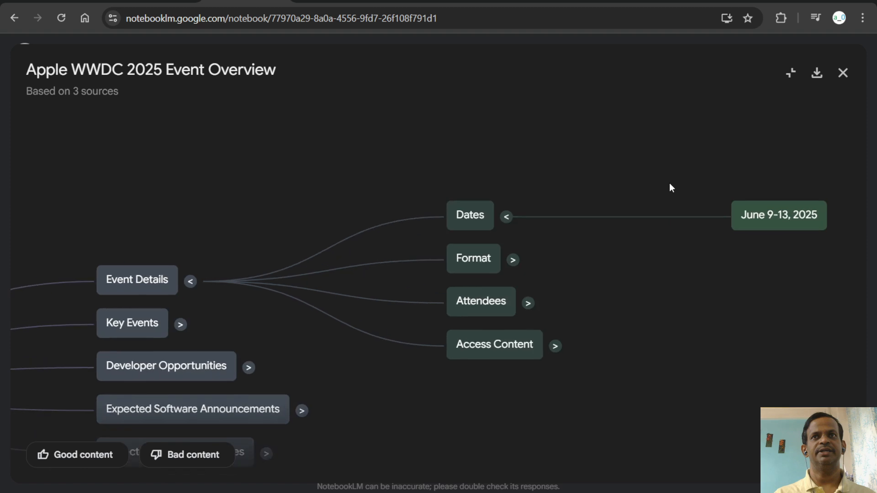
click(315, 311)
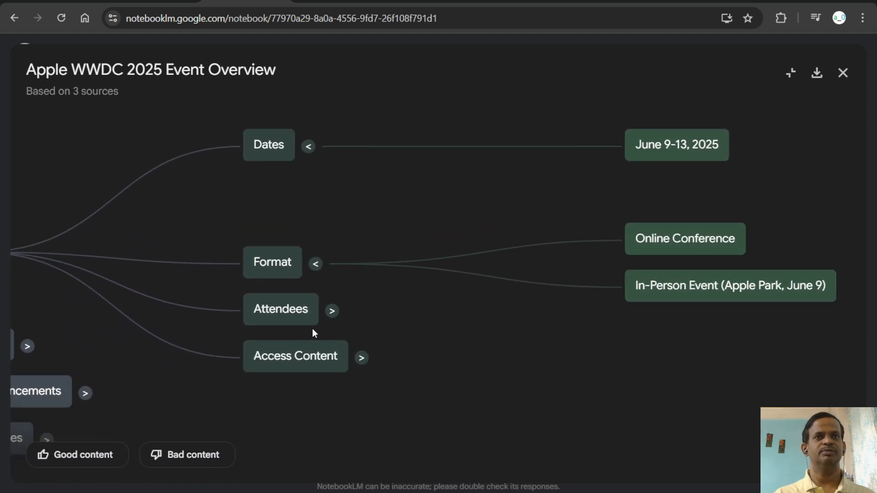
click(332, 311)
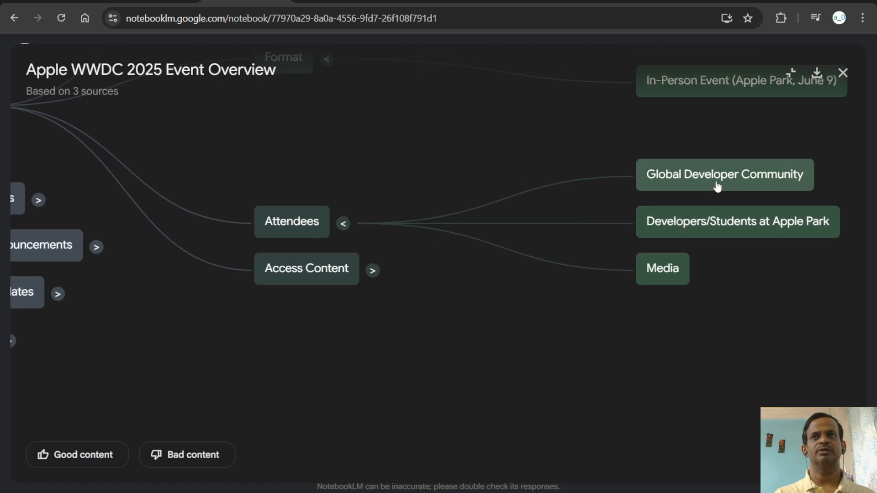
click(373, 271)
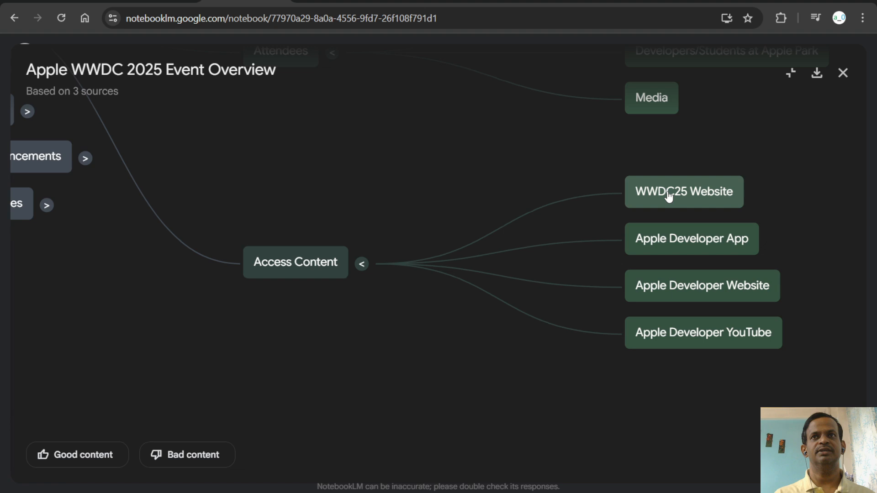
Step: Have the chat discuss the WWDC25 Website node under Access Content, and restore the mind map to full view
click(668, 194)
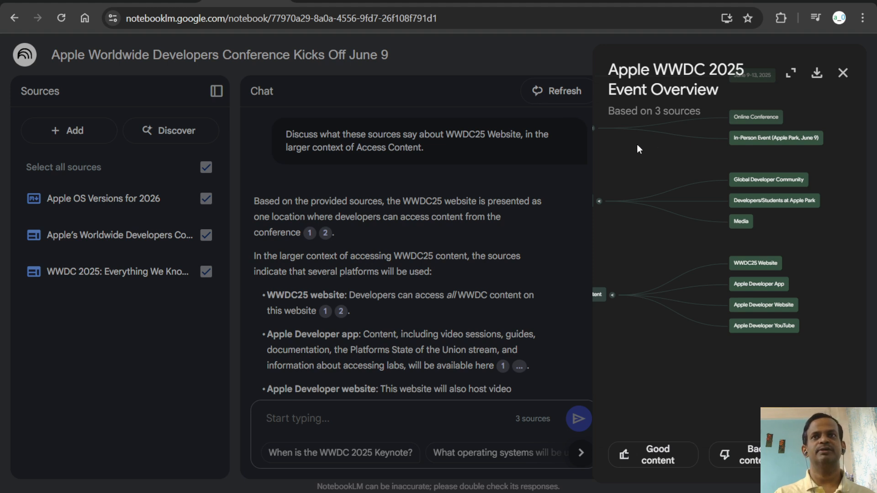
click(790, 73)
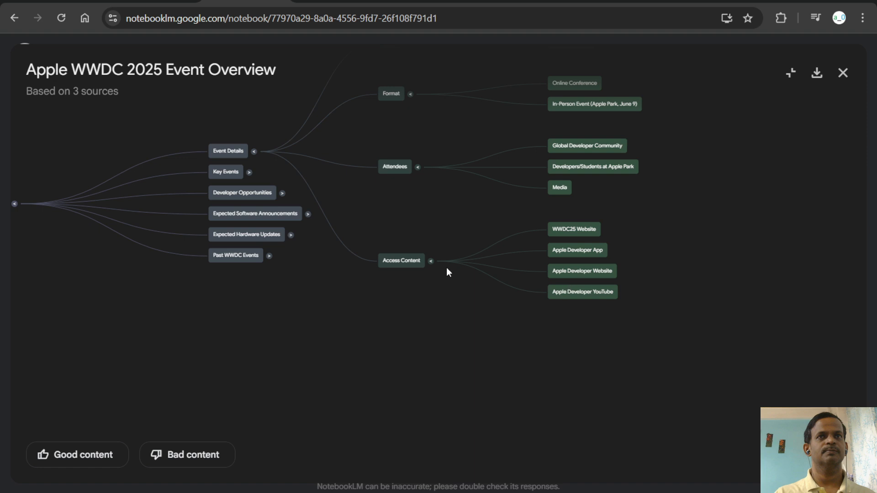
Step: Collapse the Event Details branch and expand Expected Software Announcements with its New OS Version Naming and macOS 26 nodes
drag(361, 327, 487, 341)
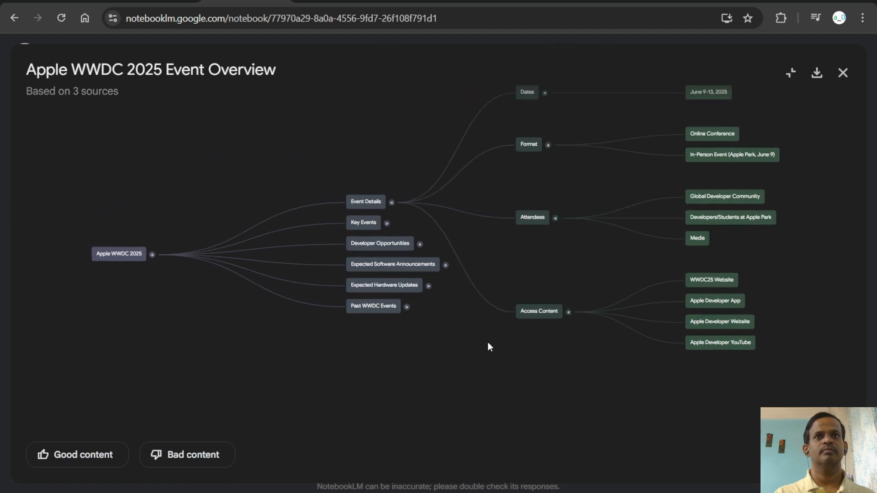
click(391, 203)
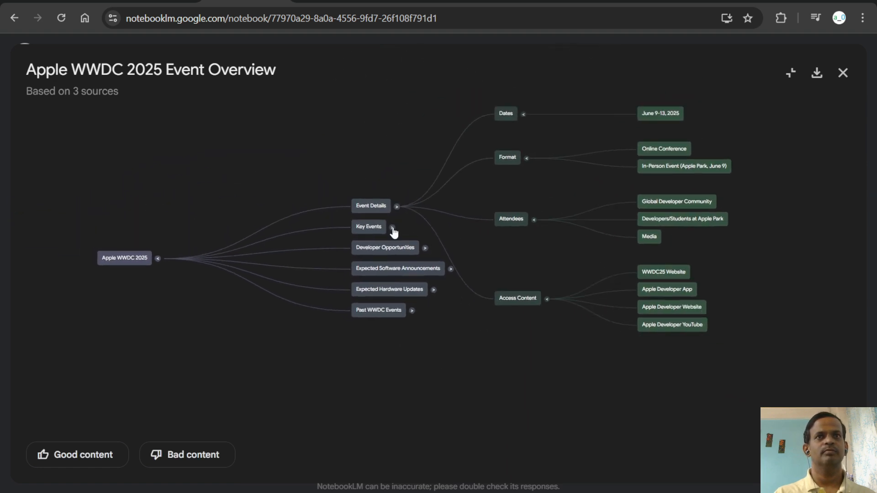
click(522, 325)
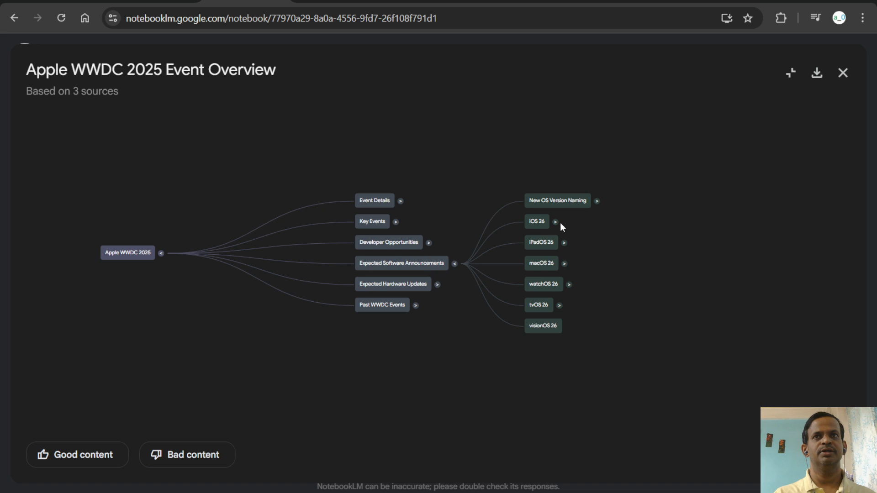
click(597, 201)
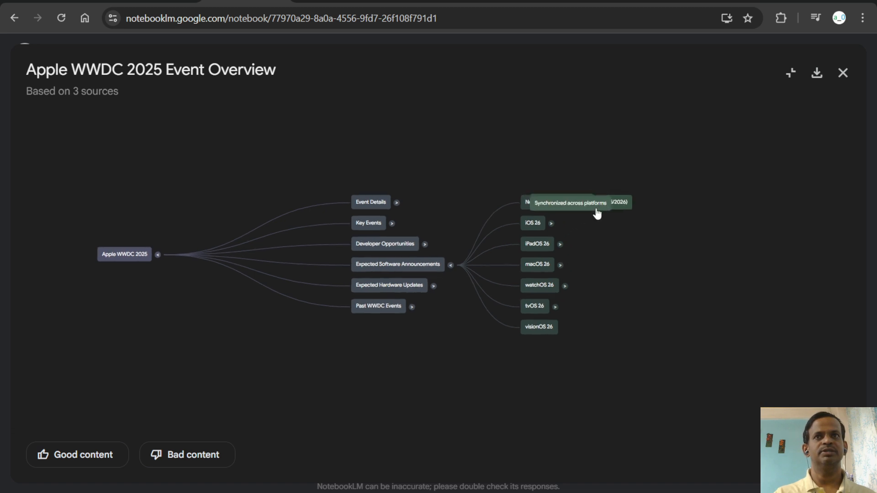
click(395, 325)
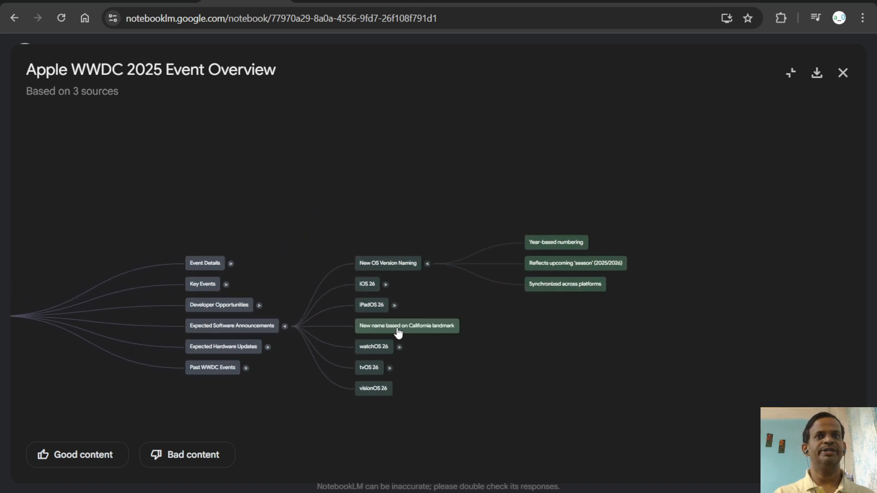
drag(441, 368, 563, 348)
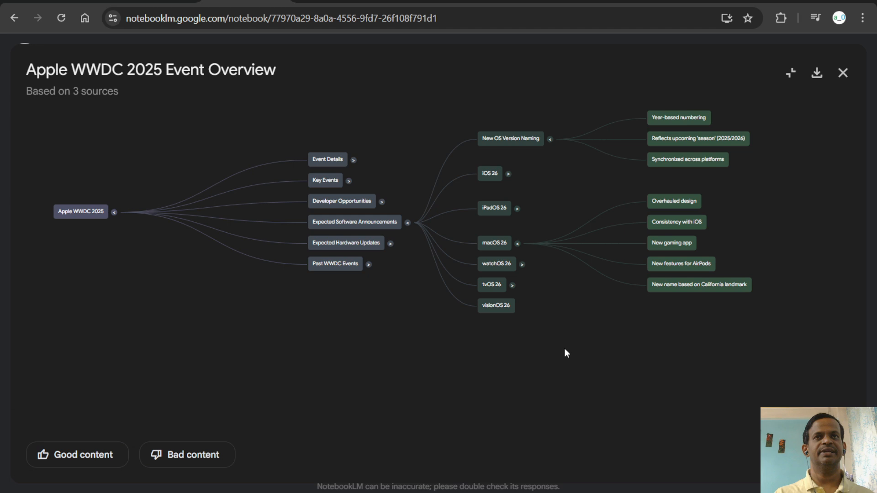
Step: Try switching the mind map between its side and full views, and close it to return to the notebook
click(788, 74)
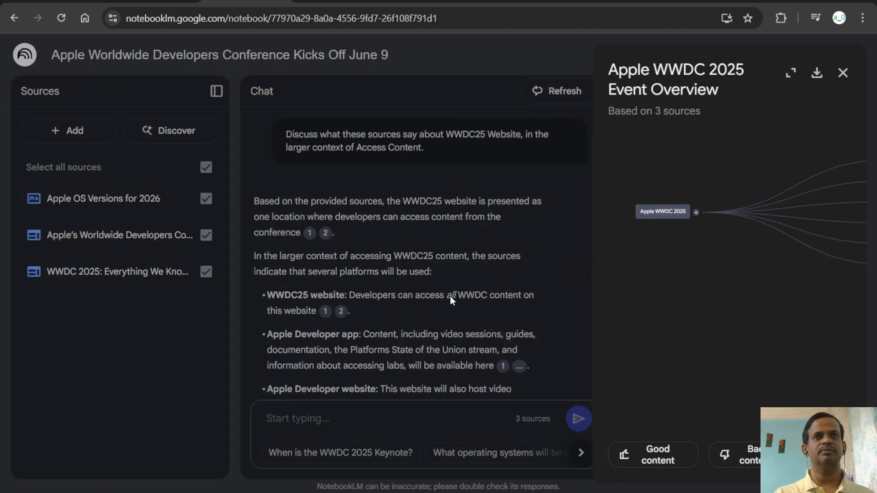
click(790, 73)
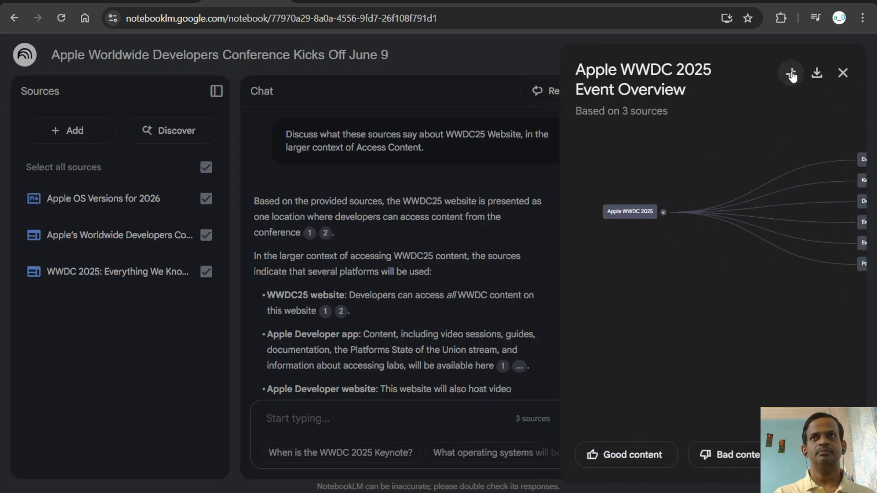
click(790, 73)
click(844, 73)
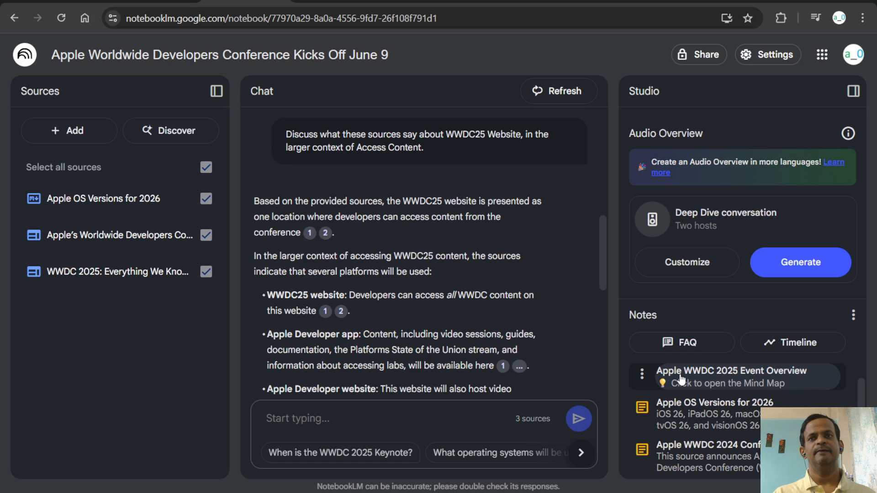
Step: Review the notes list and read through the chat's full answer about the WWDC25 Website, from its end back to the notebook summary
scroll(732, 402, up, 2)
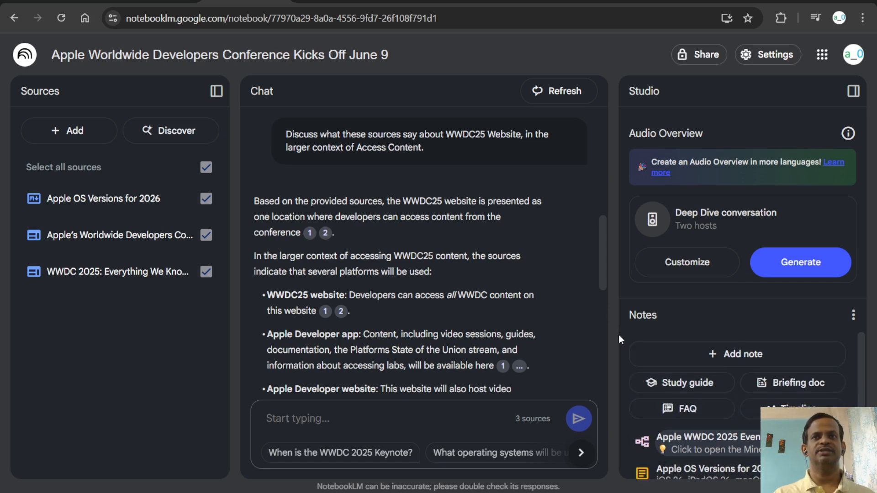
scroll(544, 292, down, 2)
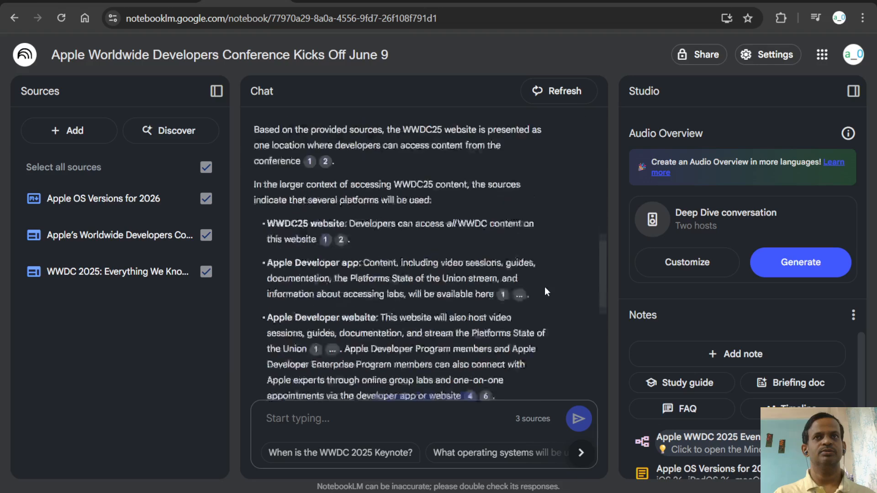
scroll(544, 292, down, 7)
scroll(482, 293, up, 3)
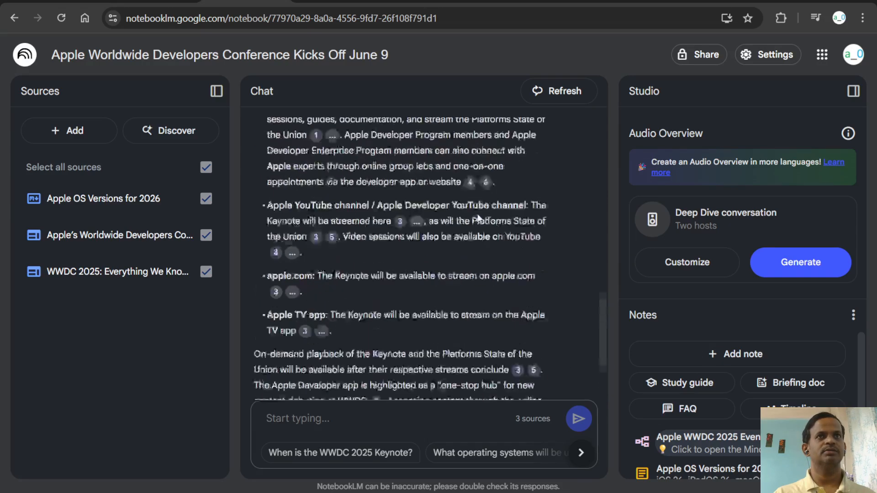
scroll(479, 218, up, 6)
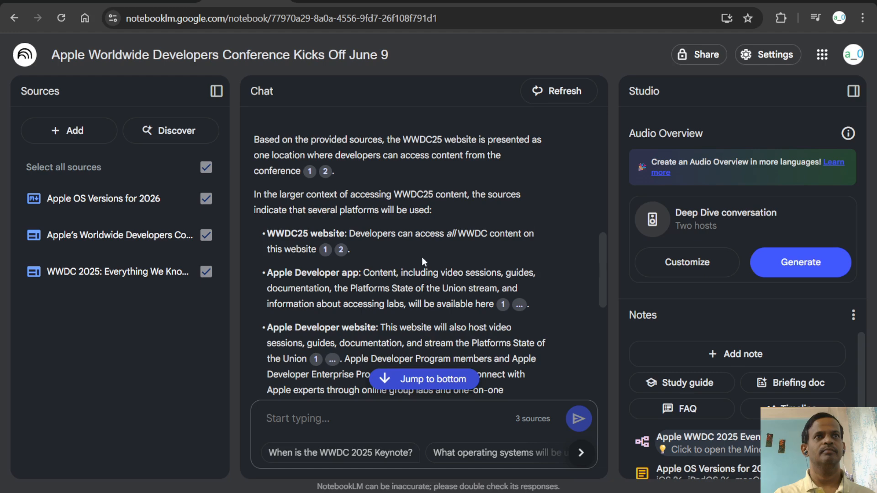
scroll(515, 318, down, 5)
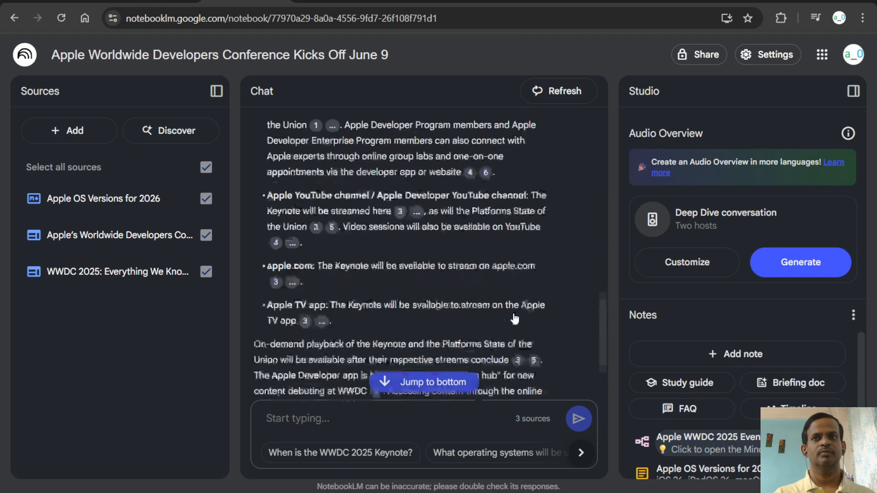
scroll(516, 329, down, 4)
scroll(561, 274, up, 10)
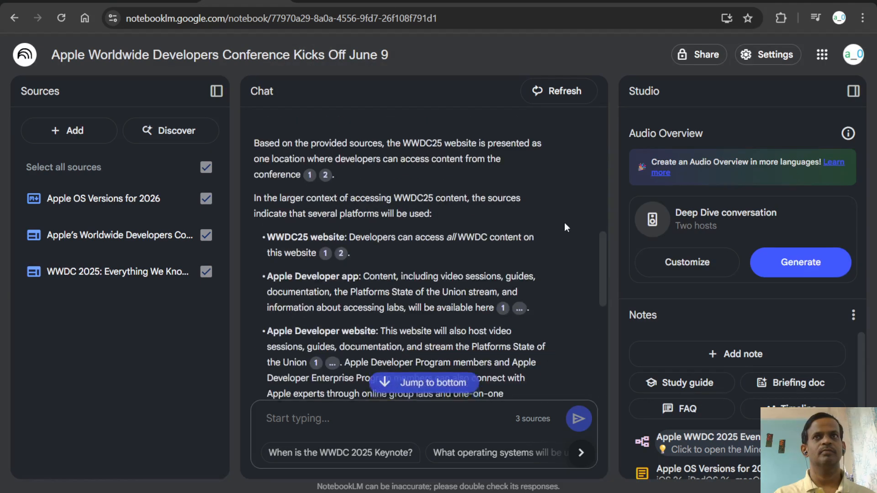
scroll(563, 223, up, 8)
click(448, 387)
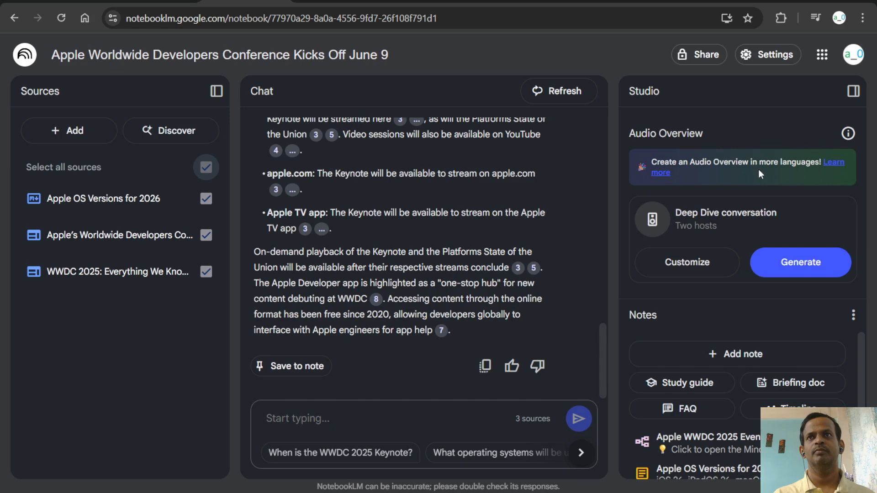
scroll(736, 361, down, 2)
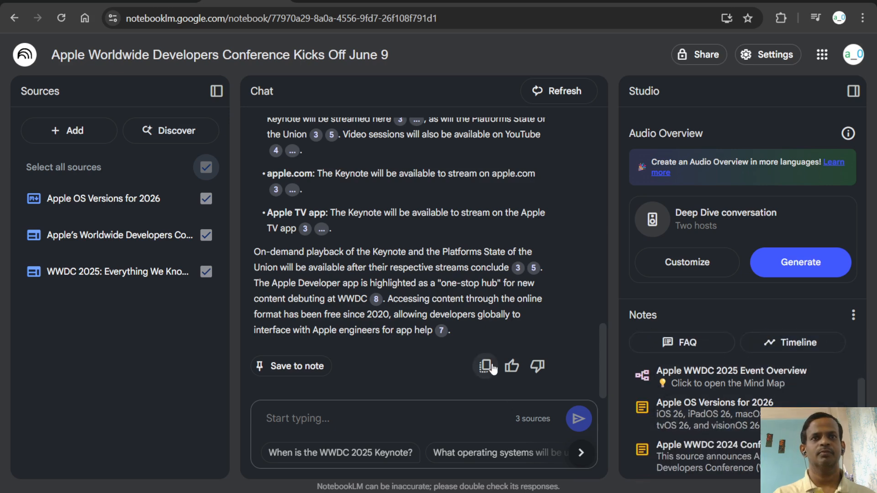
scroll(548, 343, up, 15)
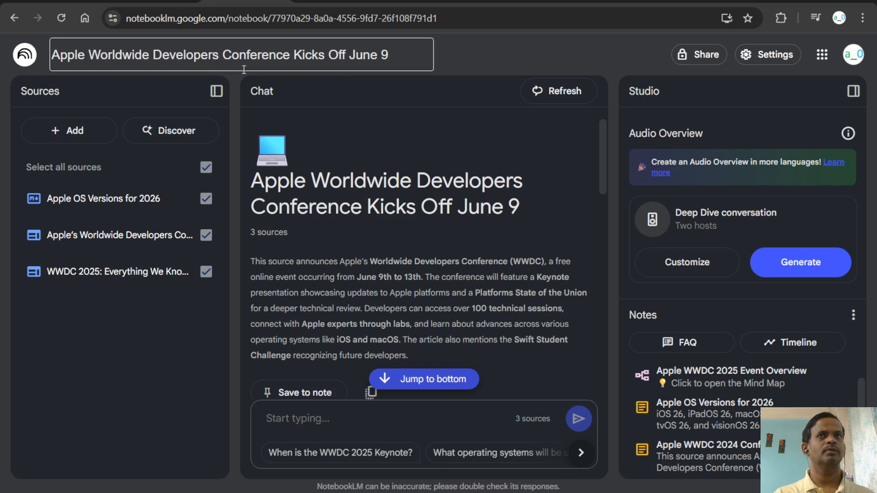
Step: Reload the notebook page and generate an Audio Overview from the three sources
click(60, 29)
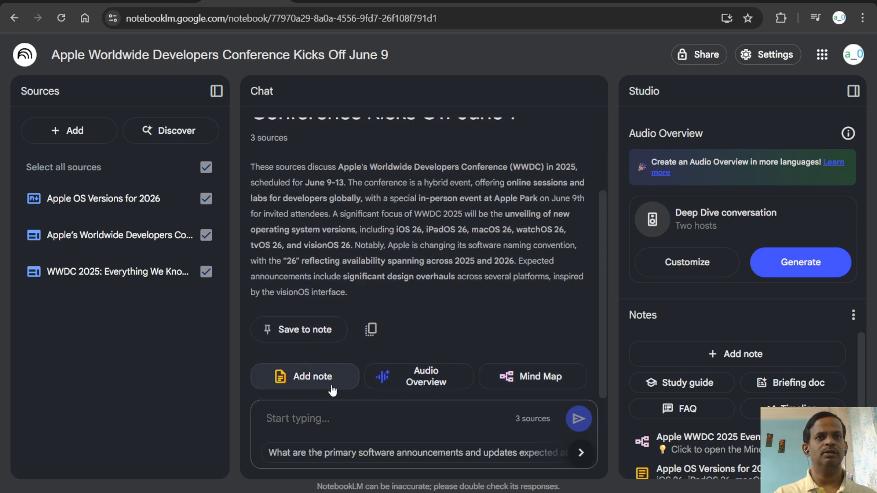
click(429, 383)
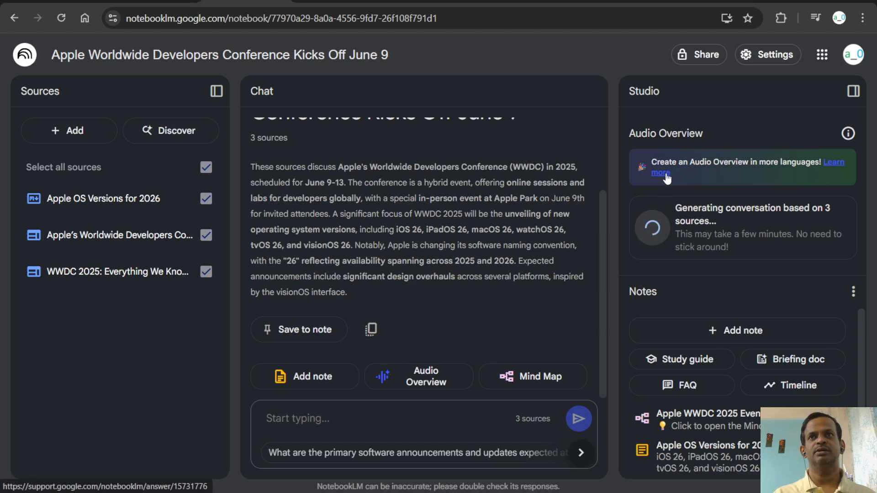
Step: Open the help page linked from the Audio Overview languages notice and browse the "Get started with NotebookLM" topics
click(838, 169)
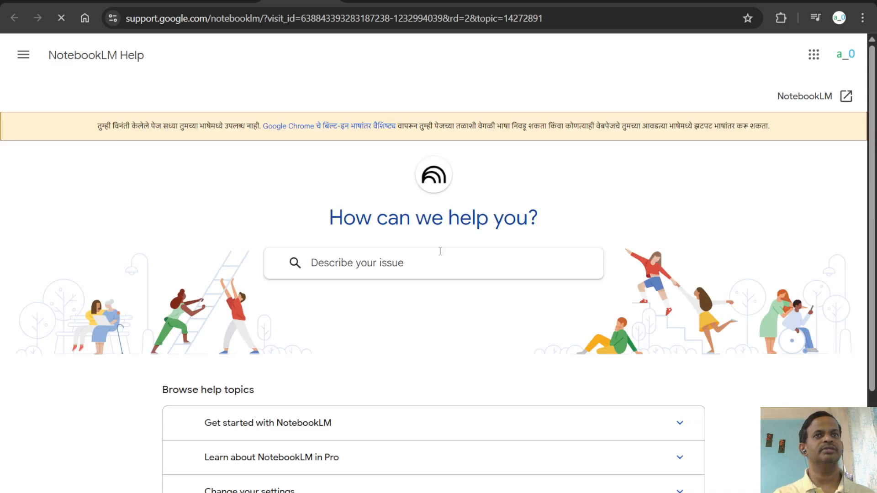
scroll(441, 256, down, 4)
scroll(365, 242, up, 4)
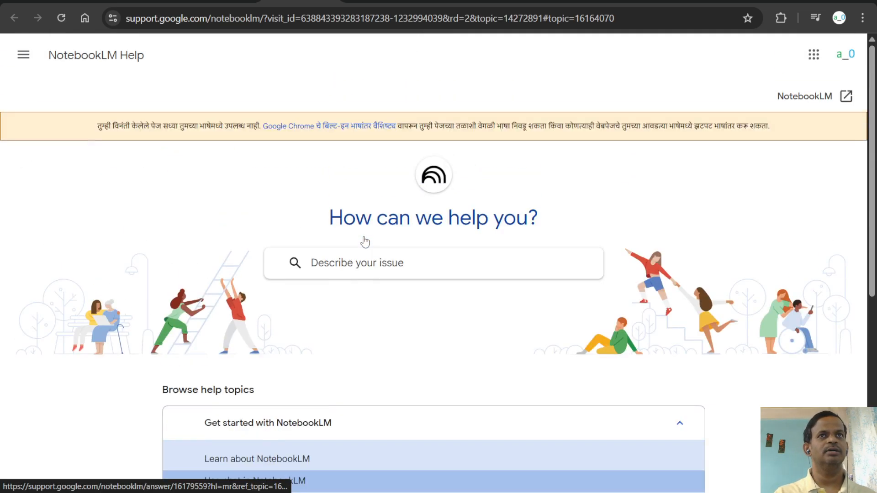
scroll(379, 270, down, 5)
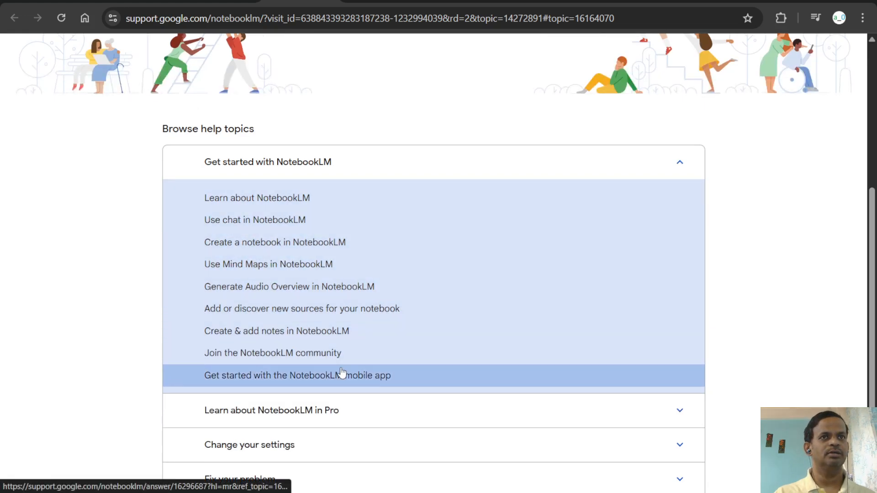
scroll(342, 372, down, 2)
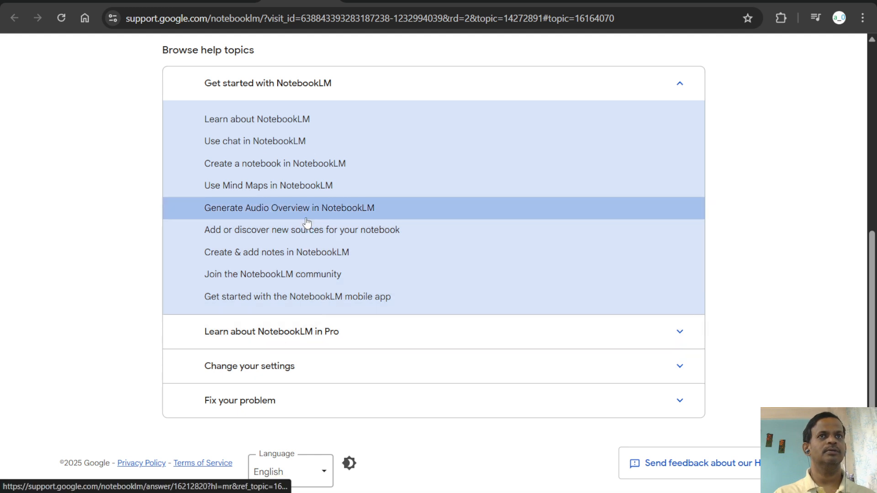
scroll(320, 206, up, 6)
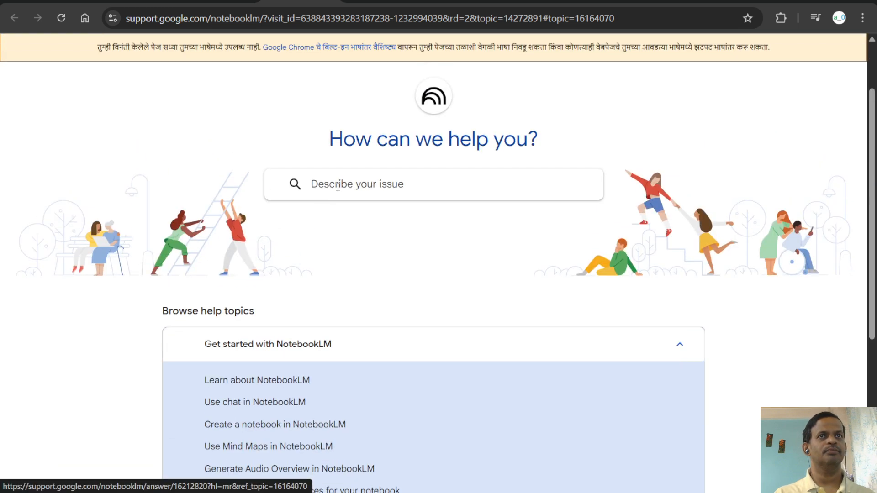
Step: Search the help center for "languges", read the computer instructions in the "Change output language in NotebookLM" article, and return to the results
text(langu)
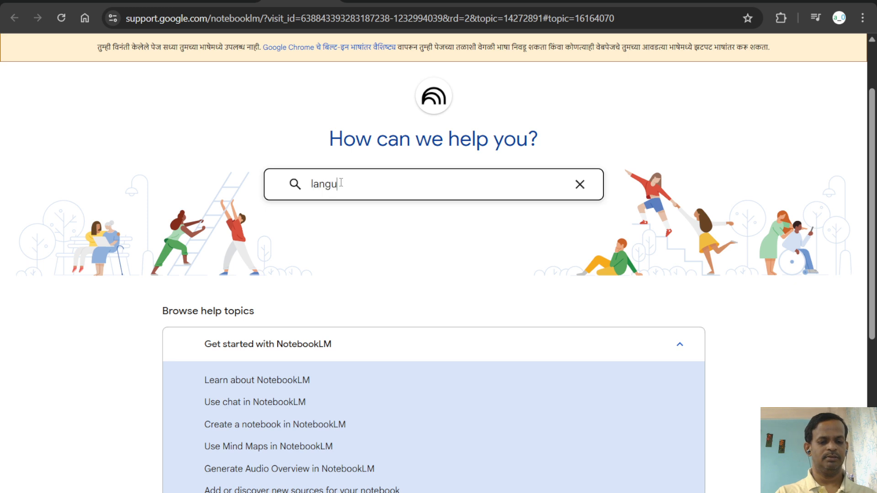
text(ges)
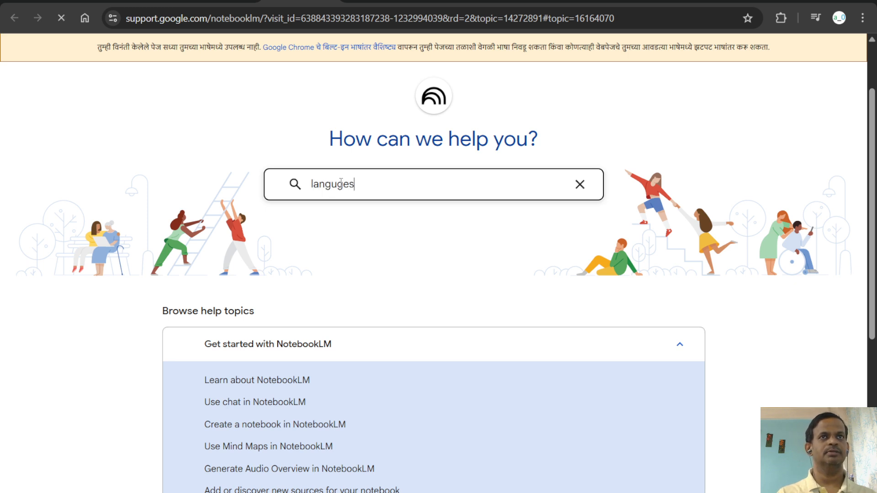
key(Return)
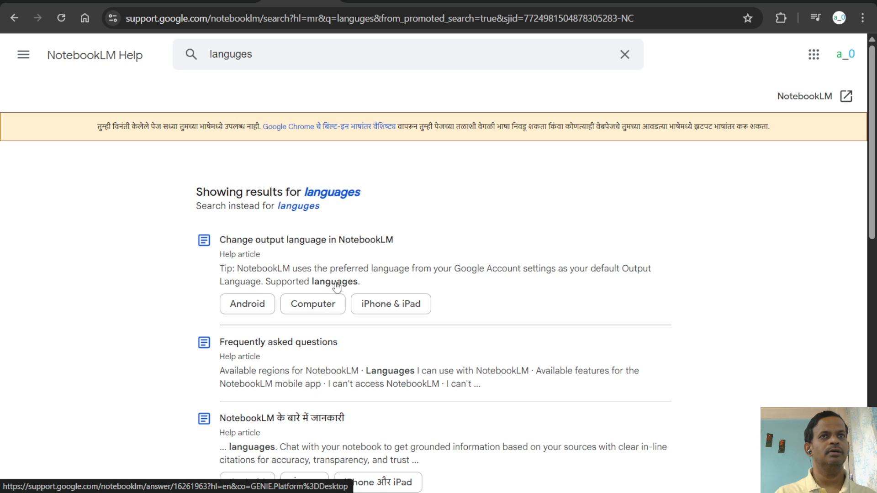
click(366, 269)
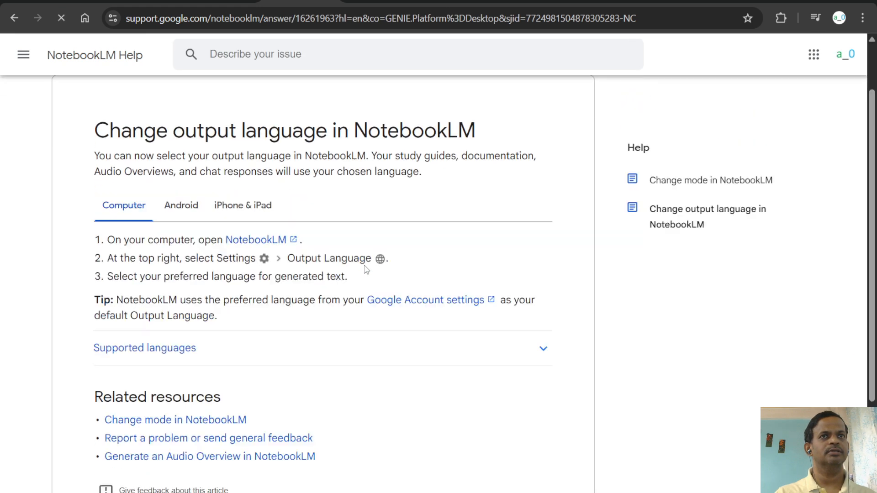
scroll(237, 311, down, 3)
scroll(241, 313, up, 1)
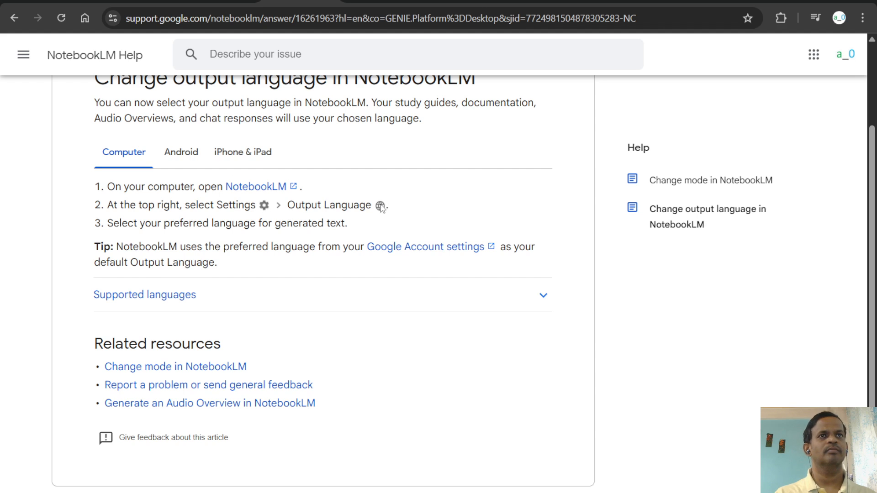
click(13, 23)
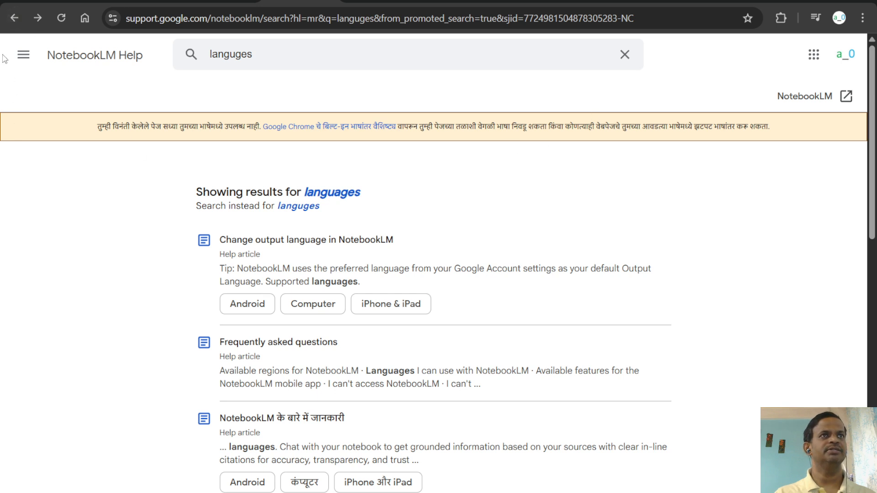
Step: Return to the Apple Worldwide Developers Conference notebook and generate a study guide from its three sources
click(228, 1)
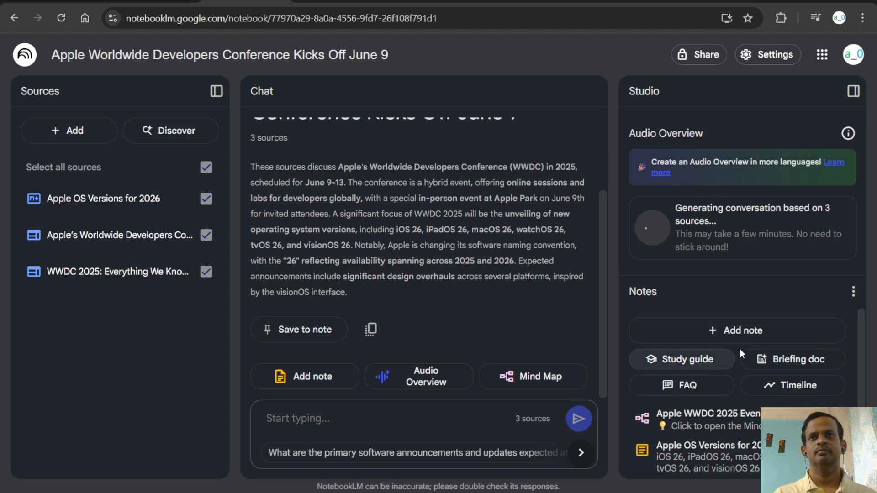
scroll(765, 340, down, 1)
scroll(768, 341, up, 1)
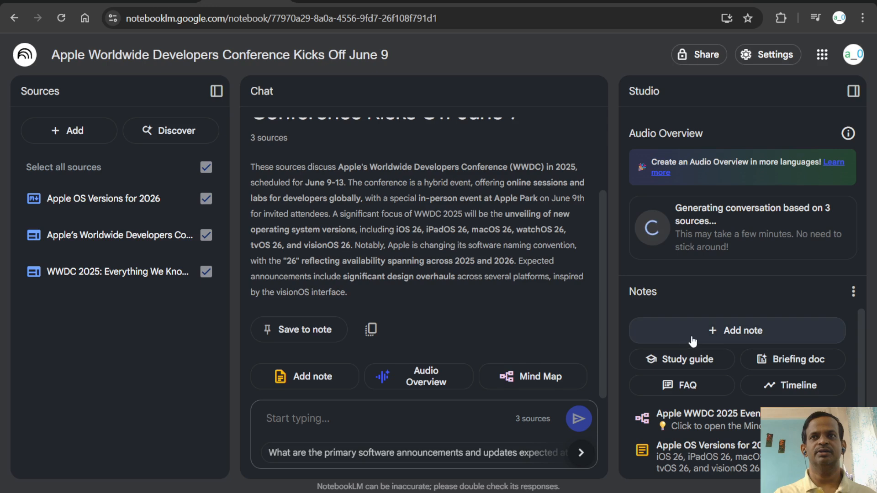
click(691, 363)
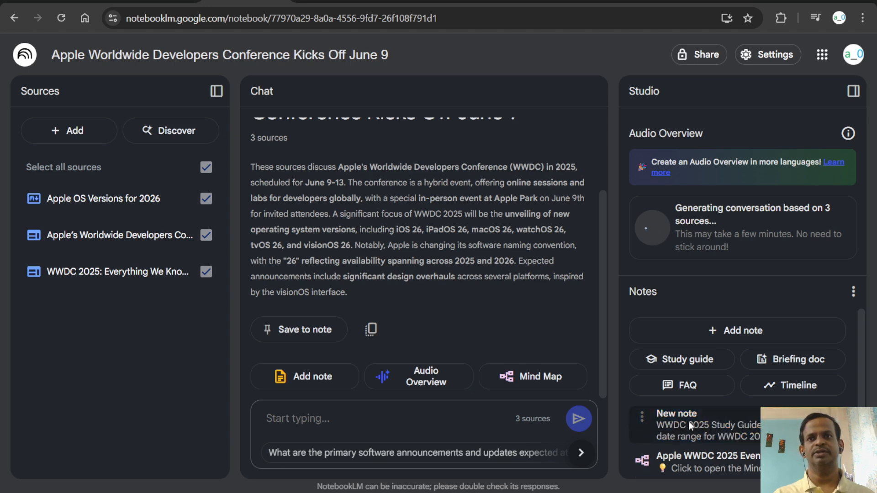
Step: Open the WWDC 2025 Study Guide and Glossary note, collapse the sources list, and read through the quiz and its answer key
scroll(749, 392, down, 1)
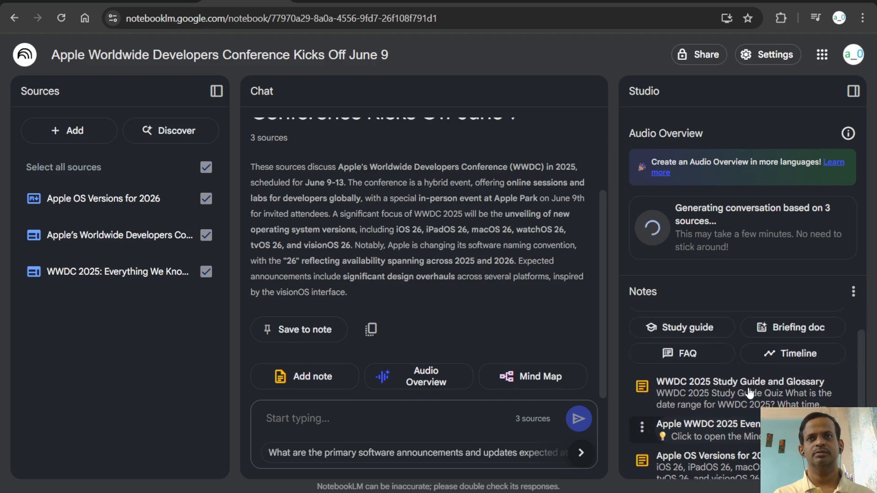
click(745, 400)
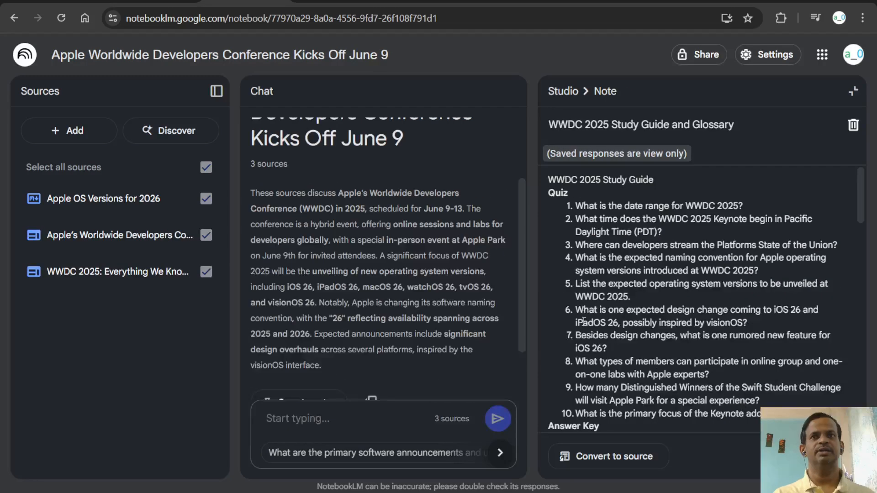
click(216, 91)
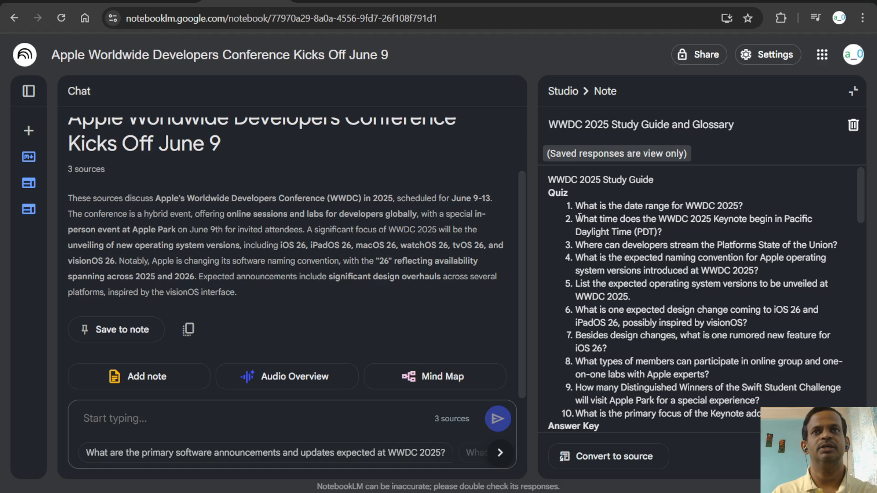
drag(574, 193, 550, 194)
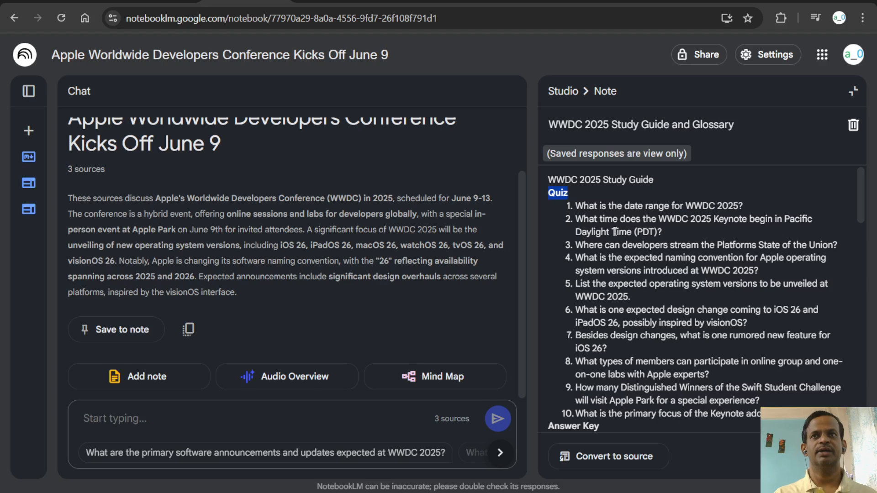
scroll(618, 242, down, 2)
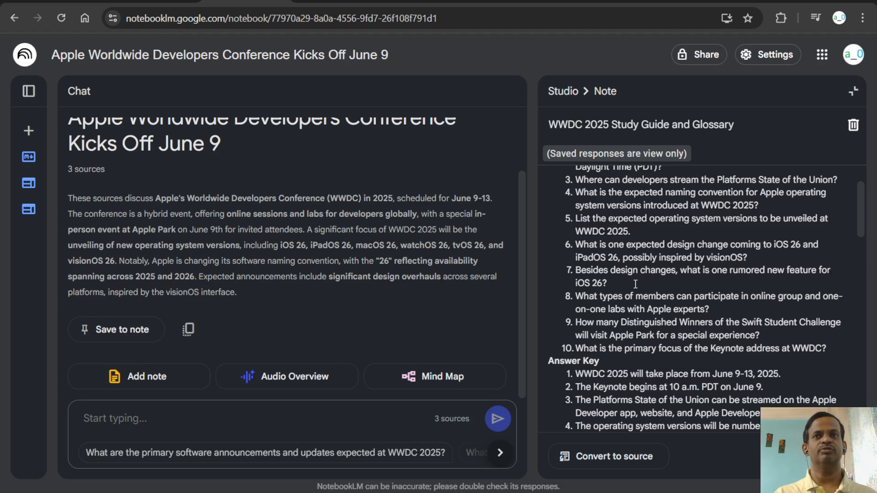
scroll(637, 308, down, 4)
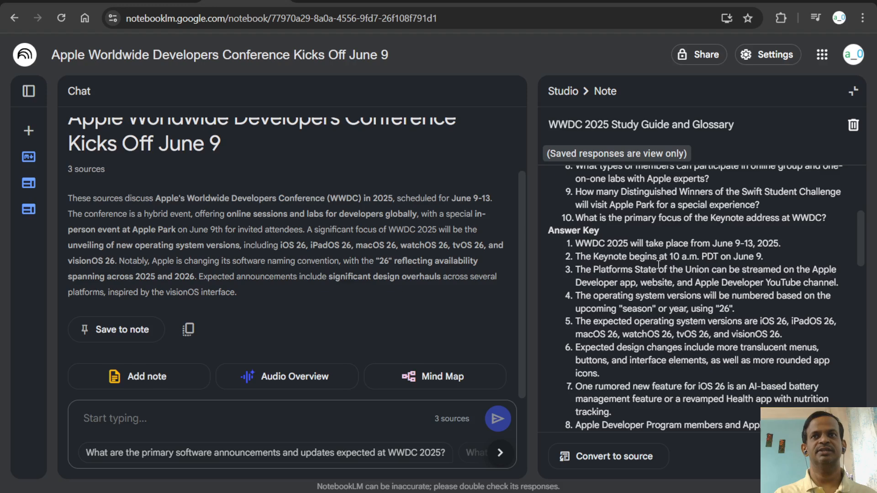
scroll(658, 265, down, 6)
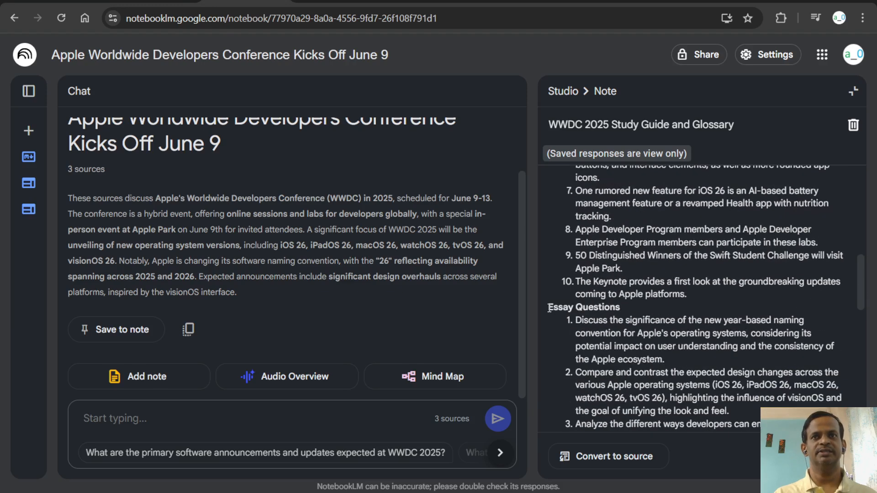
Step: Review the study guide's Essay Questions and Glossary of Key Terms through the last entry, and close the note
drag(550, 308, 650, 308)
scroll(688, 309, down, 6)
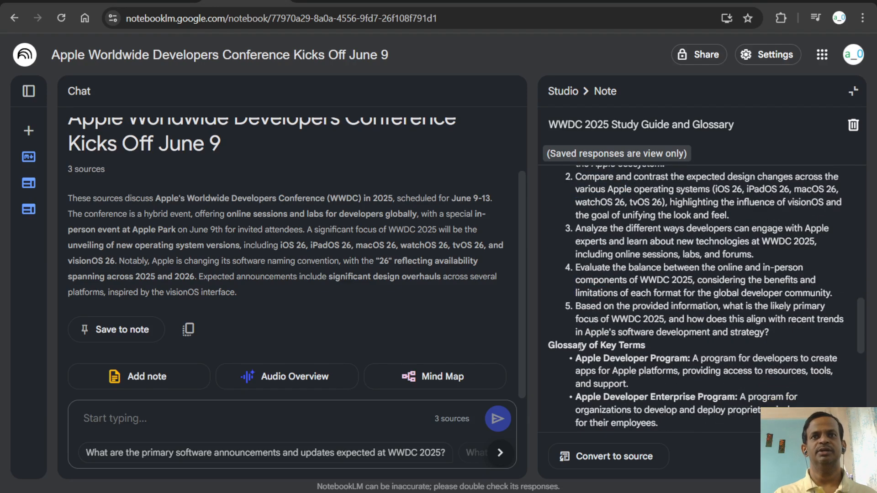
drag(548, 346, 645, 345)
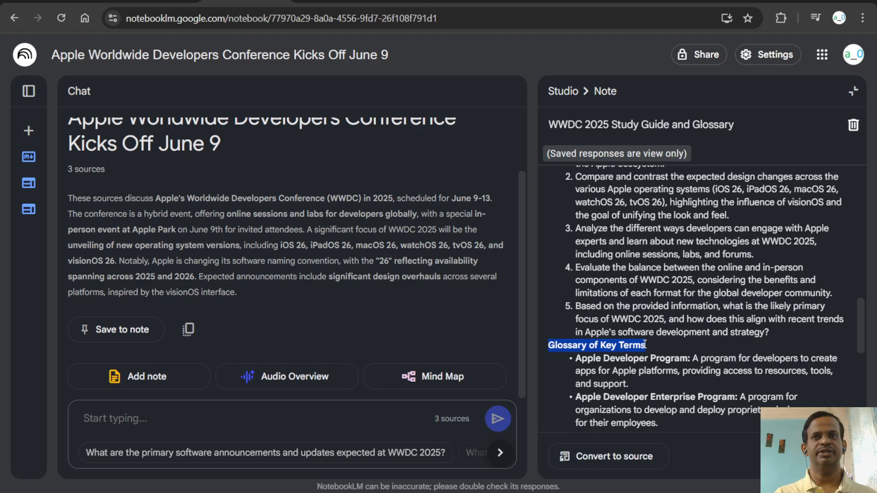
scroll(662, 348, down, 6)
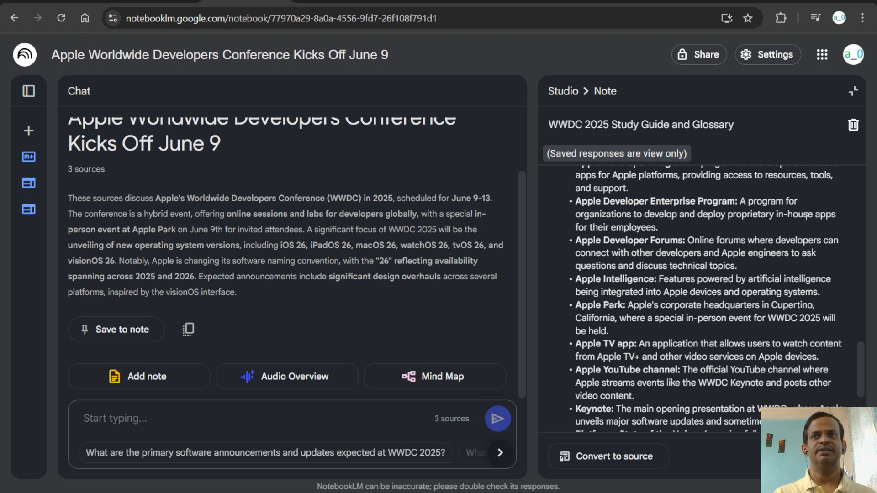
drag(659, 228, 578, 203)
scroll(653, 254, down, 3)
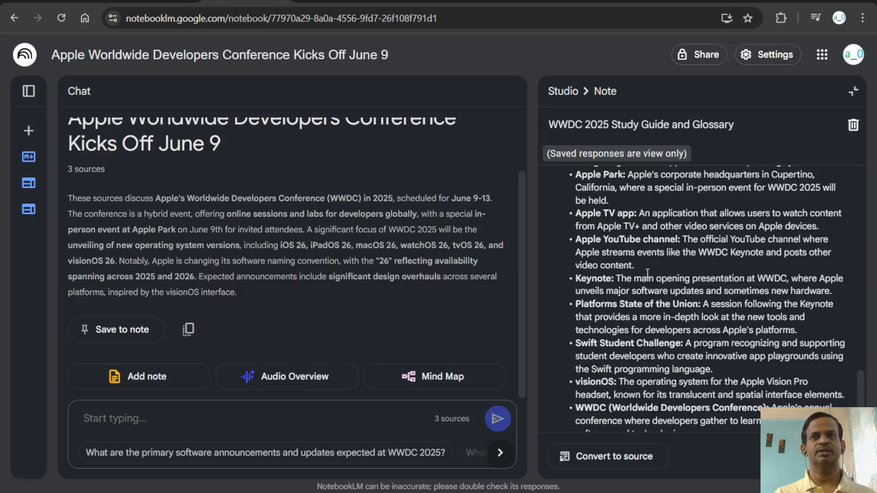
scroll(649, 270, up, 6)
scroll(620, 272, down, 5)
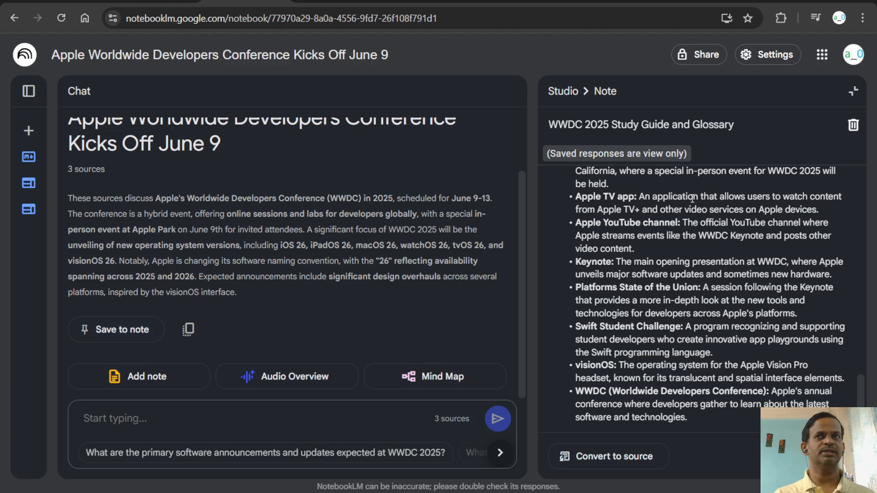
click(853, 91)
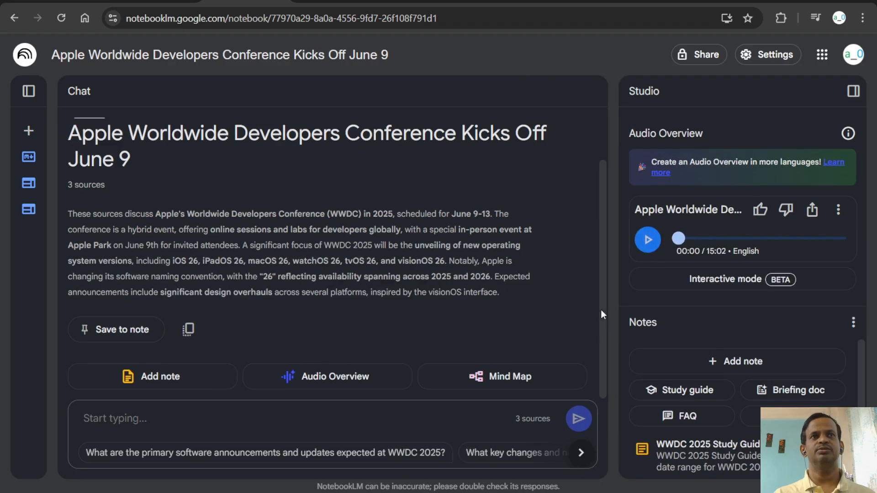
Step: Play the generated Audio Overview, skip ahead to about 03:03, and pause playback
click(25, 97)
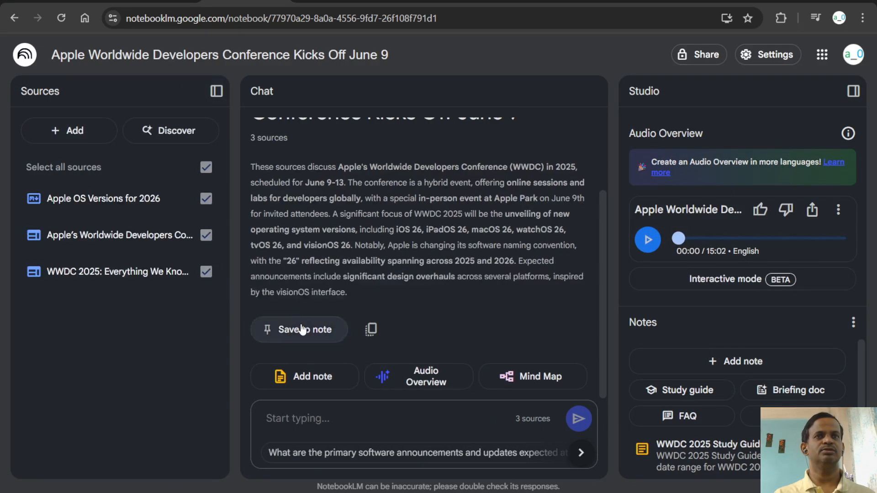
click(216, 91)
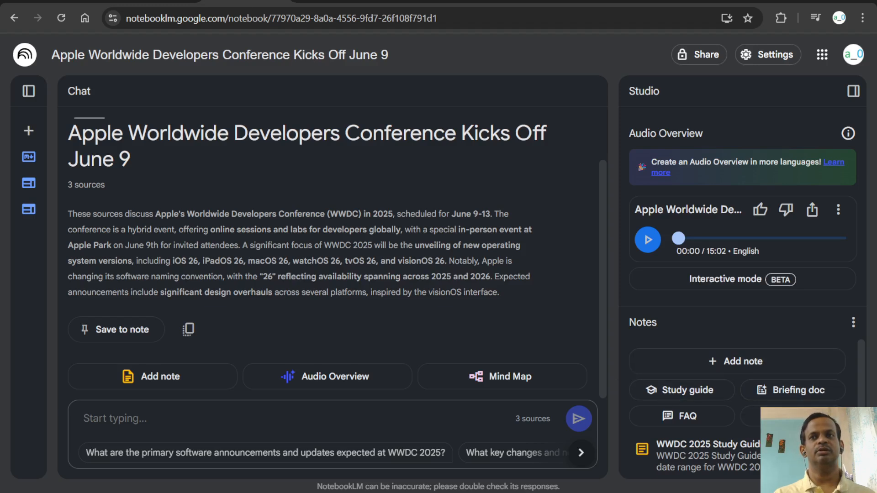
scroll(744, 390, down, 2)
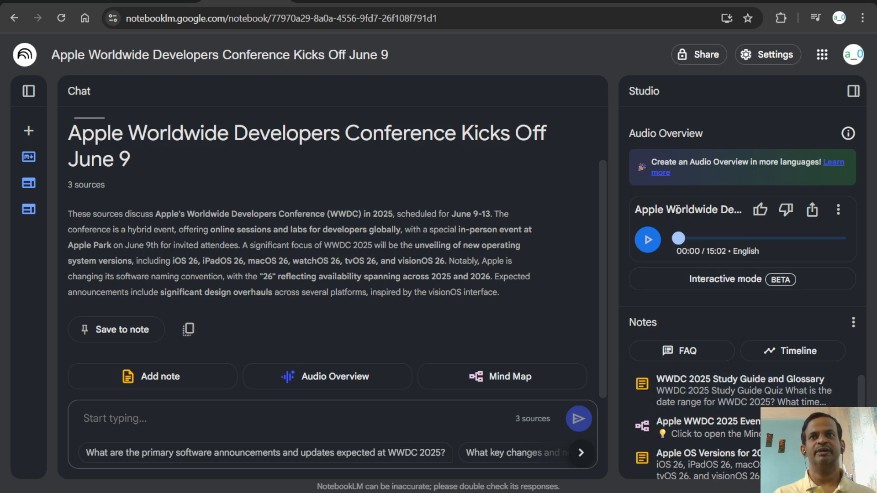
click(649, 247)
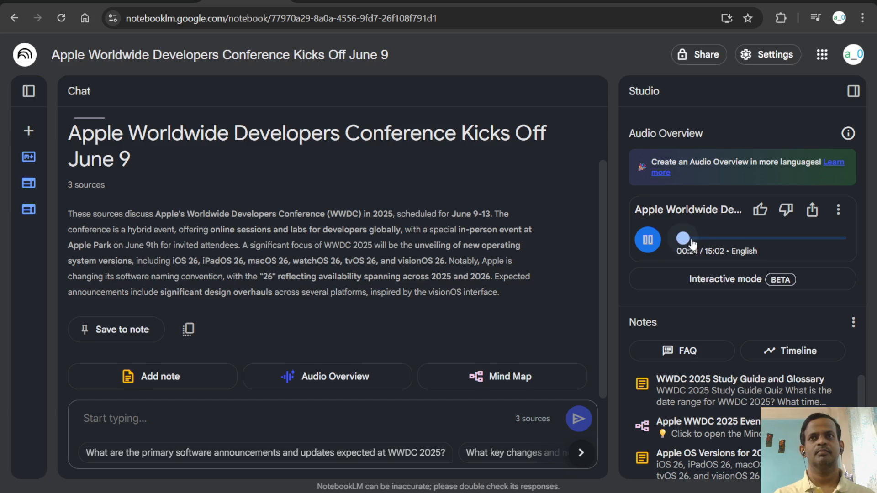
drag(693, 242, 713, 246)
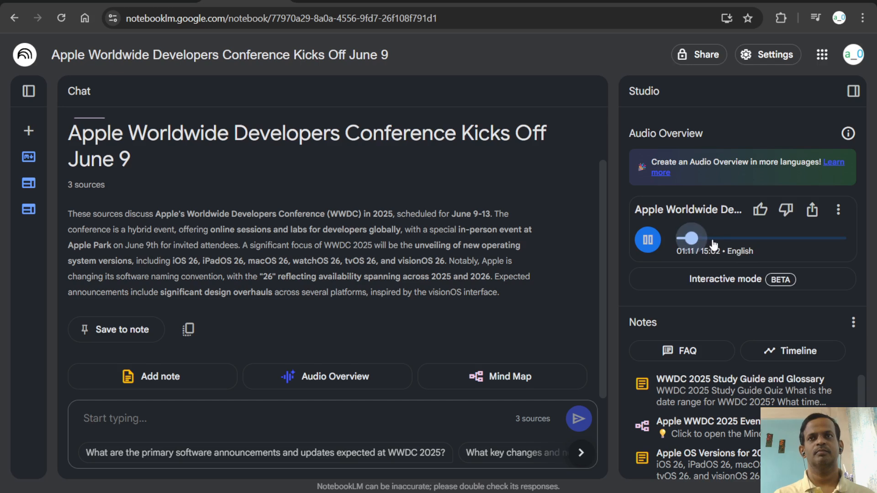
click(715, 246)
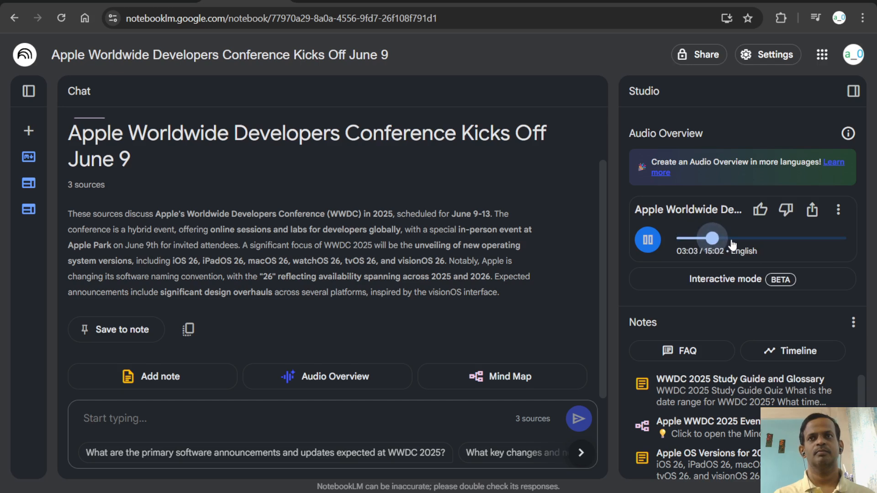
click(650, 250)
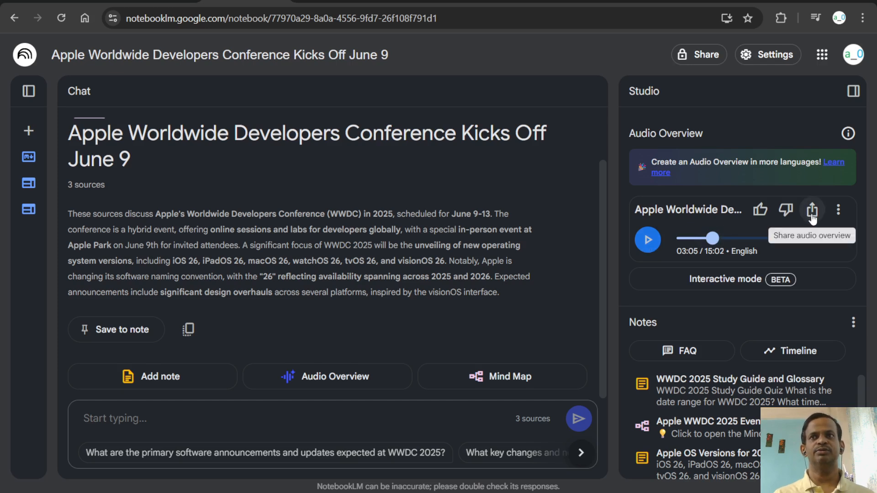
Step: Look over the Audio Overview's additional options for playback speed, downloading, and deletion without applying any
click(837, 211)
mouse_move(816, 250)
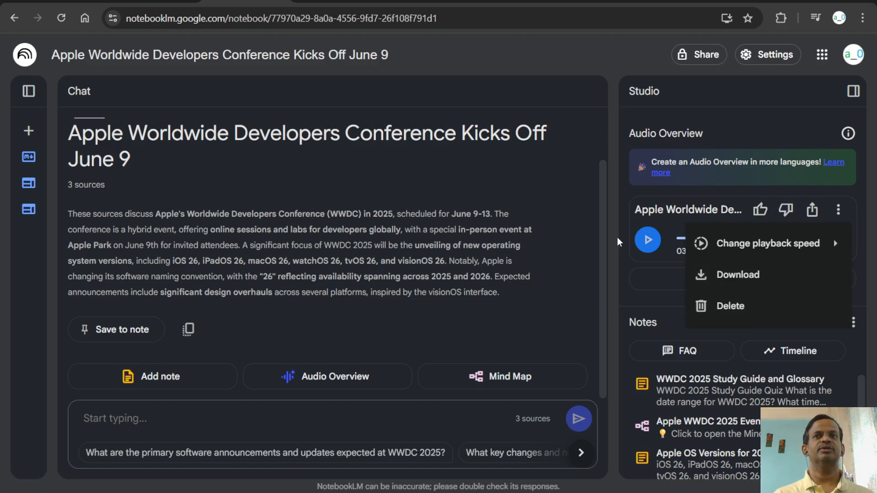
click(622, 224)
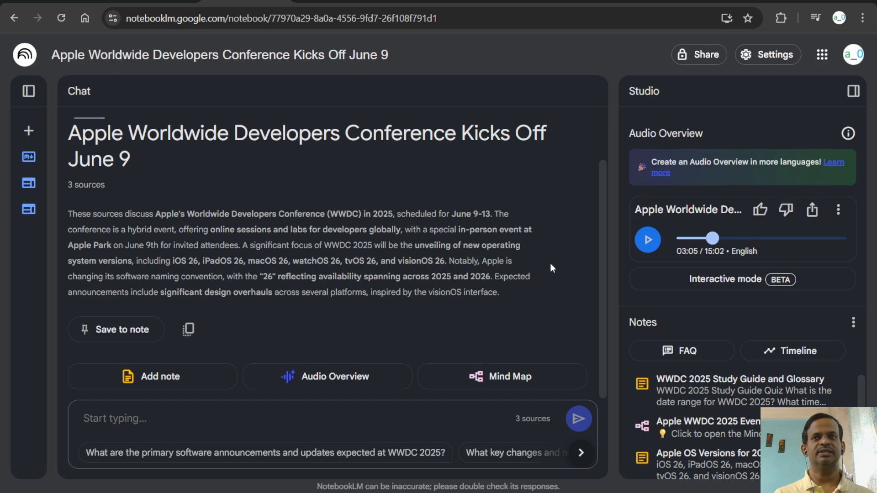
Step: Check the notebook's source list briefly, open the Audio Overview in interactive mode, and highlight its "2 hosts" label
click(28, 90)
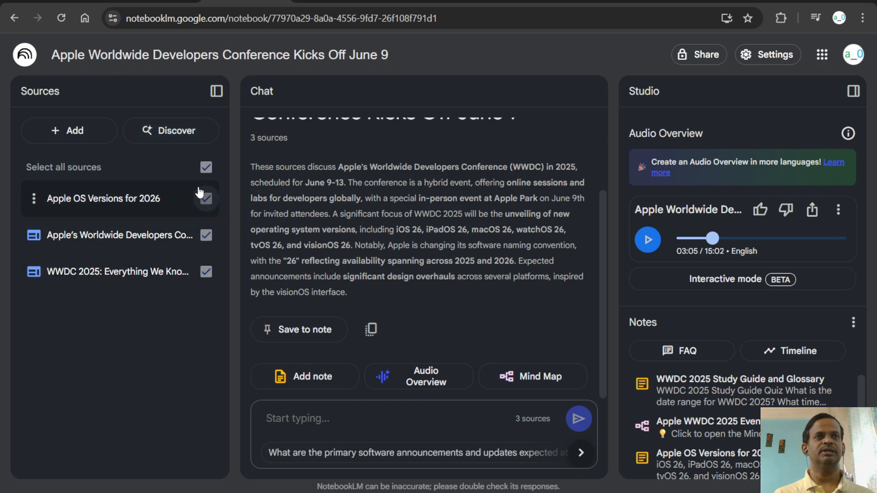
click(217, 91)
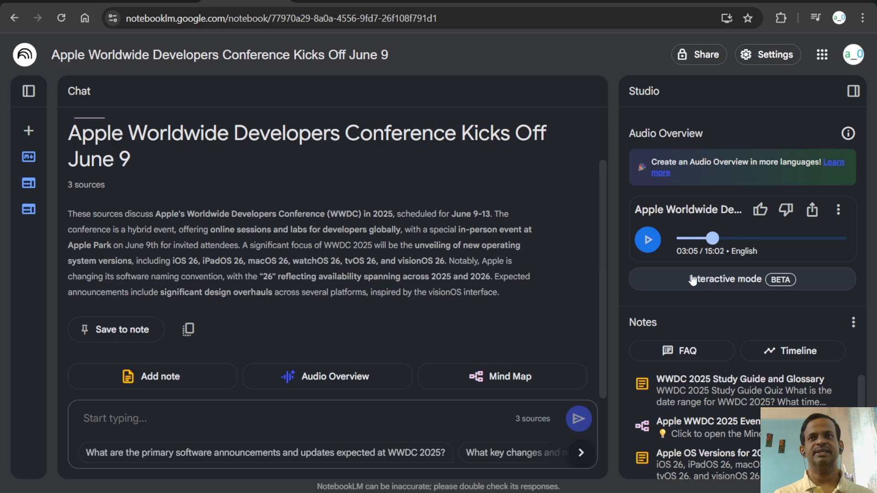
click(755, 279)
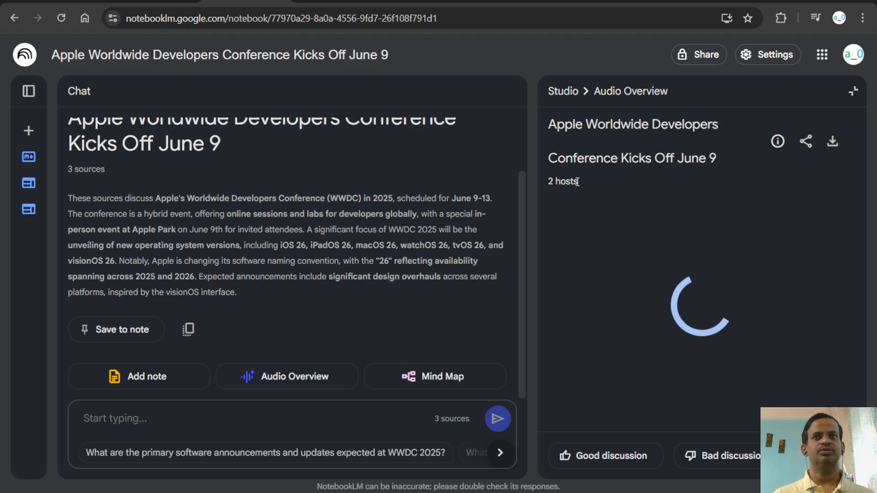
drag(578, 181, 550, 182)
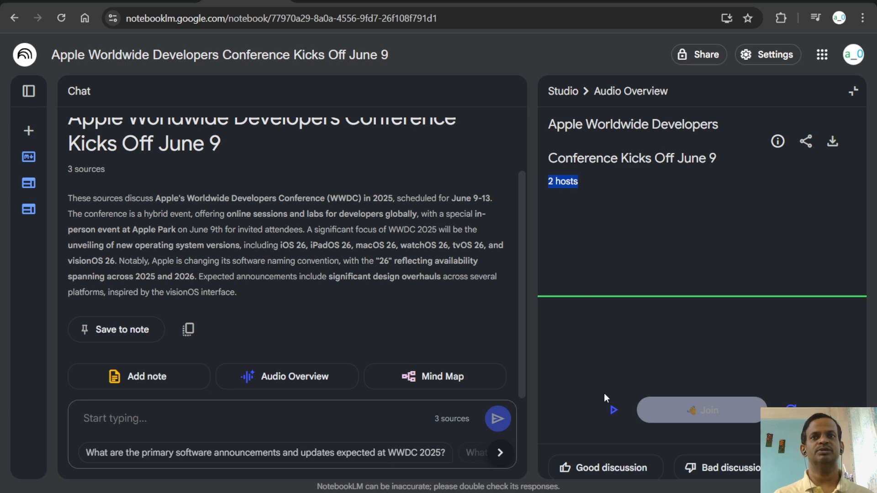
Step: Play the Audio Overview in interactive mode, join the hosts' conversation, and pause playback
click(607, 192)
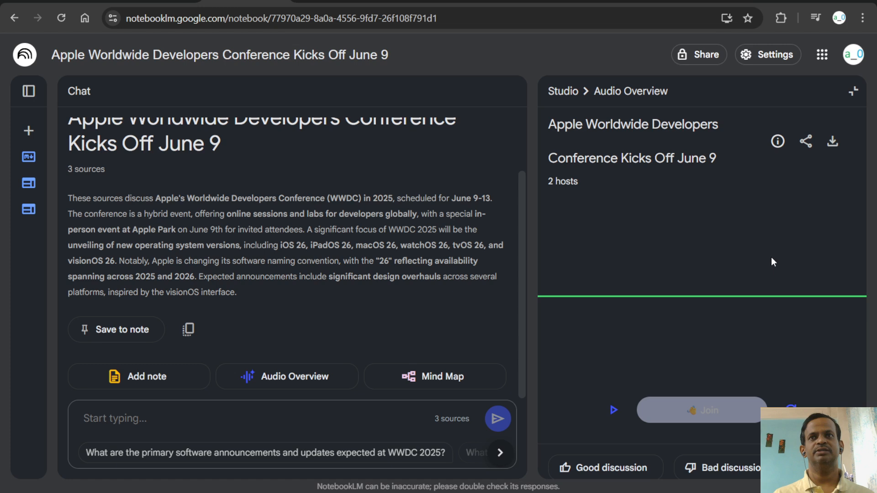
click(613, 411)
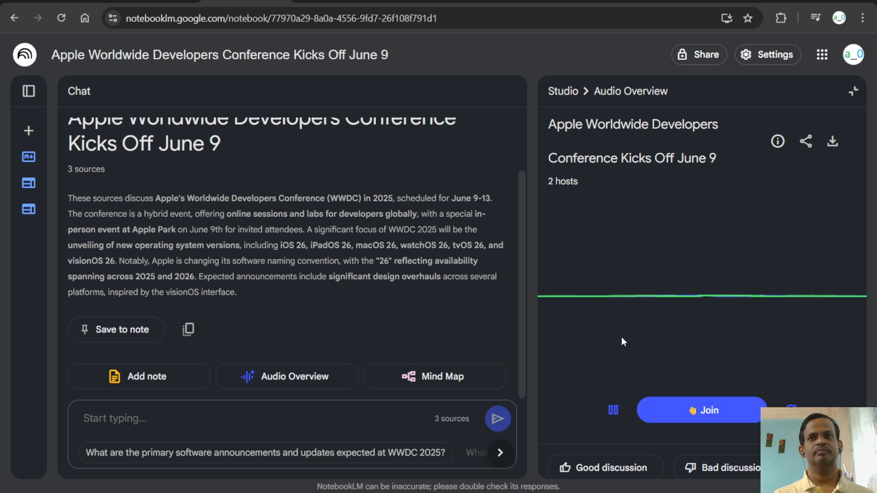
click(613, 410)
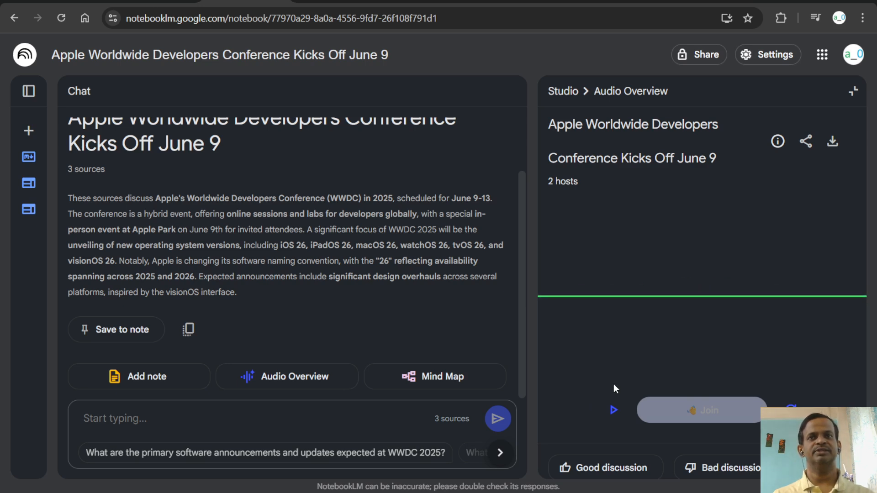
click(614, 410)
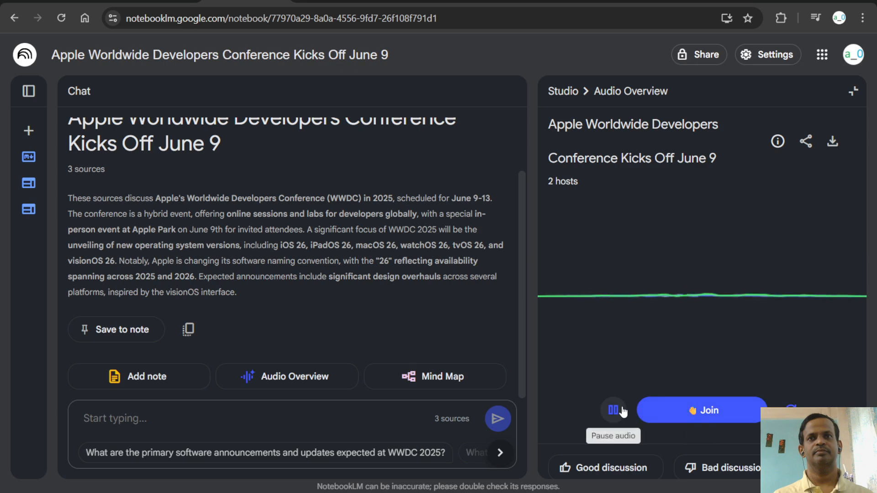
click(684, 415)
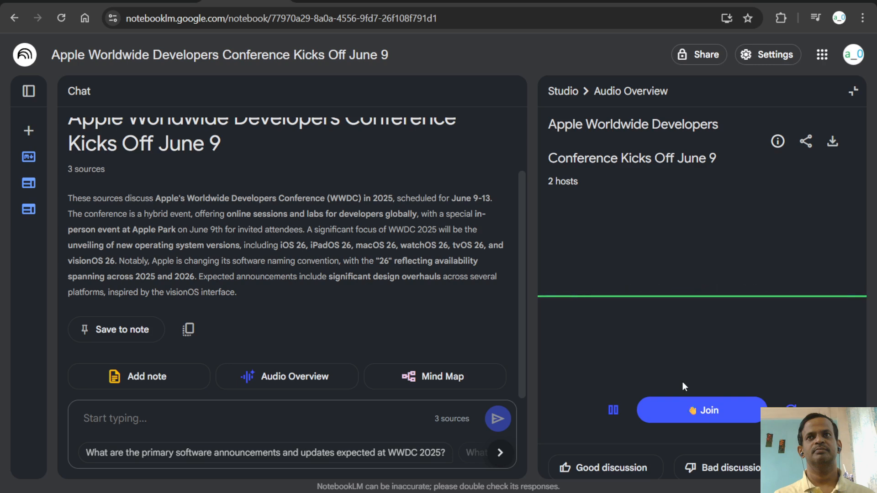
click(607, 412)
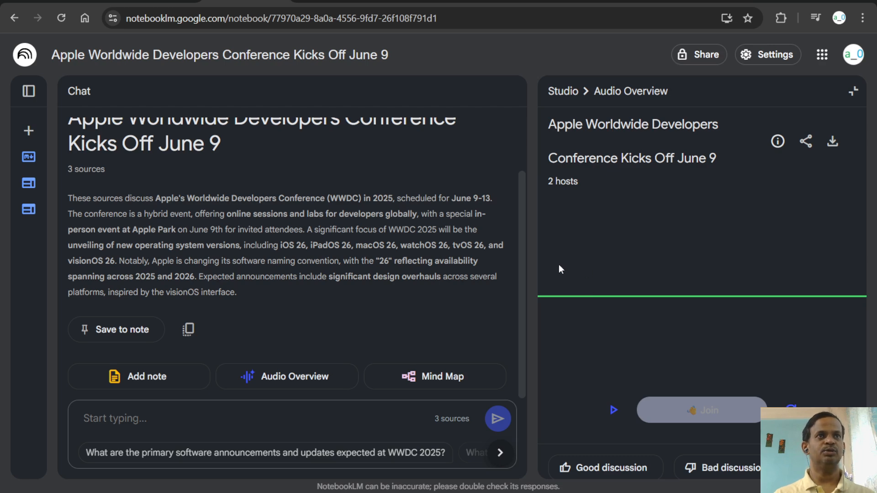
Step: Glance at the source list, resume the interactive Audio Overview, and join the conversation again before pausing it
click(28, 91)
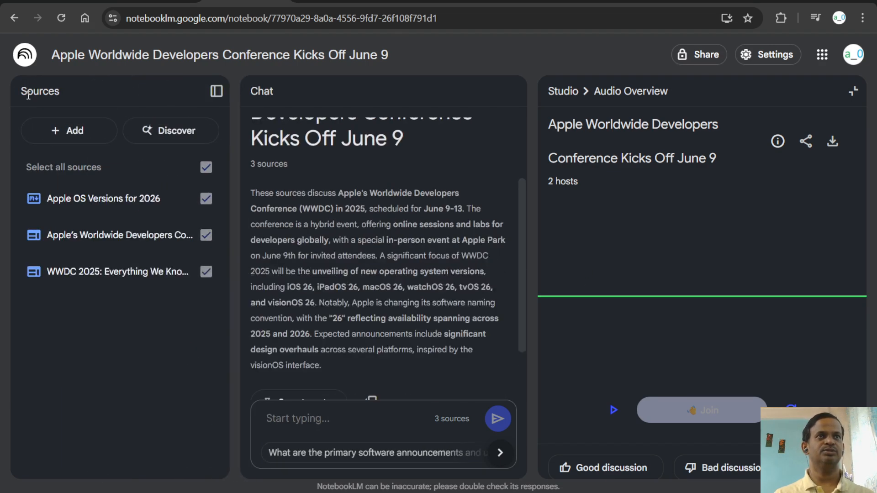
click(215, 91)
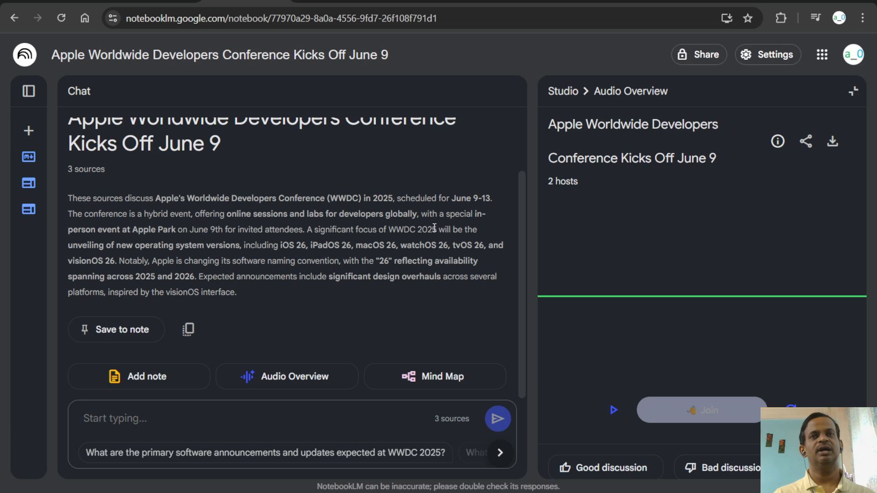
scroll(466, 242, up, 2)
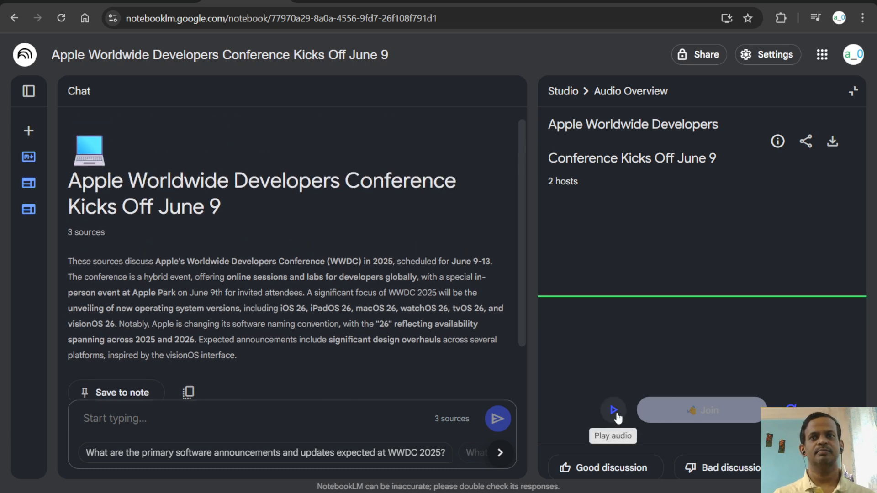
click(614, 411)
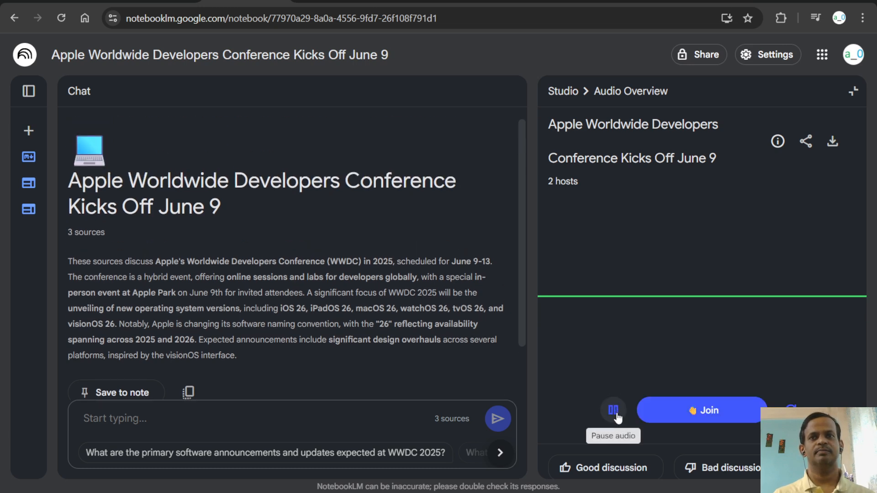
click(699, 414)
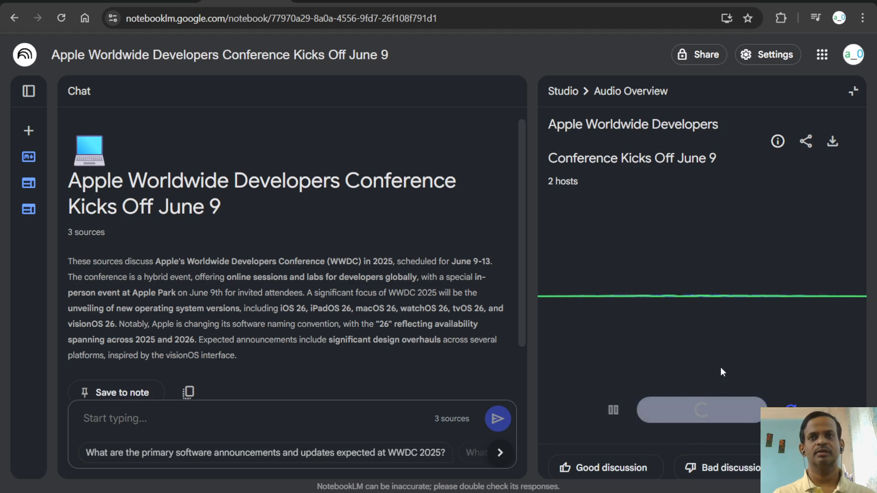
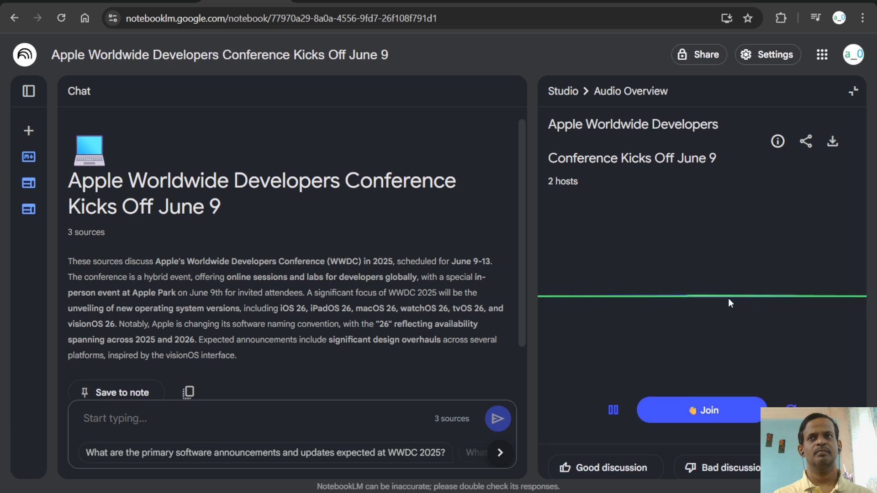
click(613, 410)
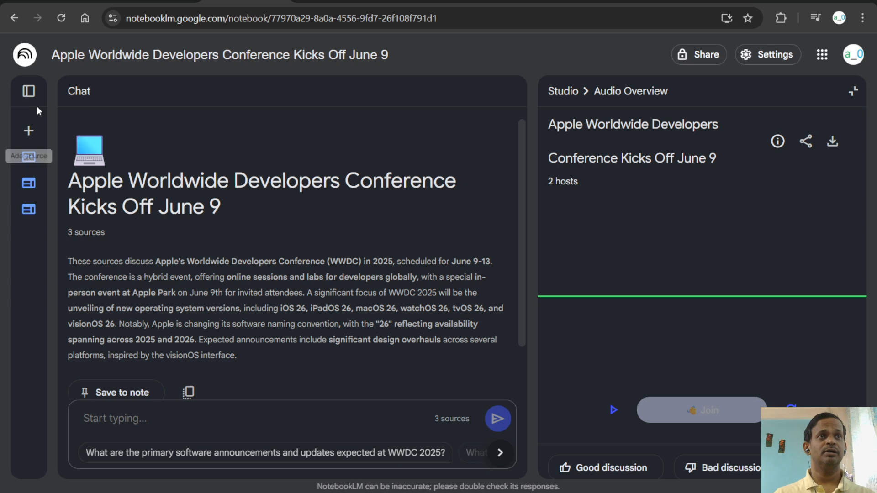
Step: Check the notebook's source list once more and exit the interactive Audio Overview
click(29, 90)
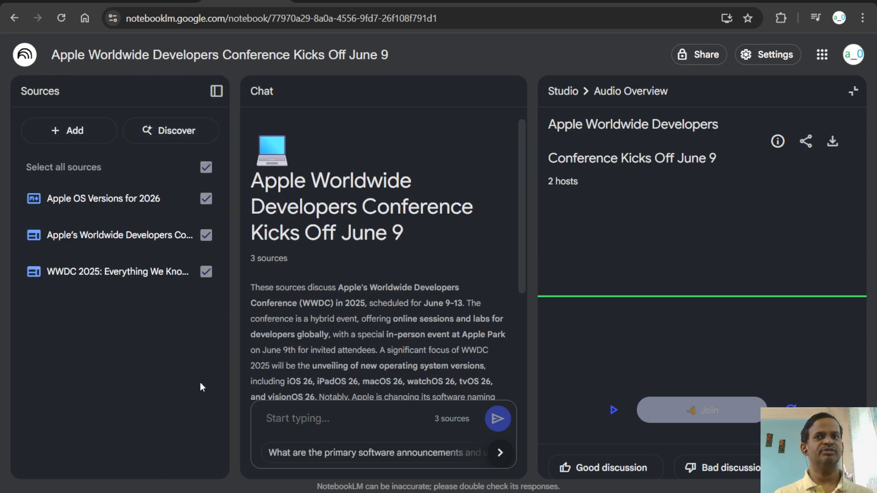
click(216, 91)
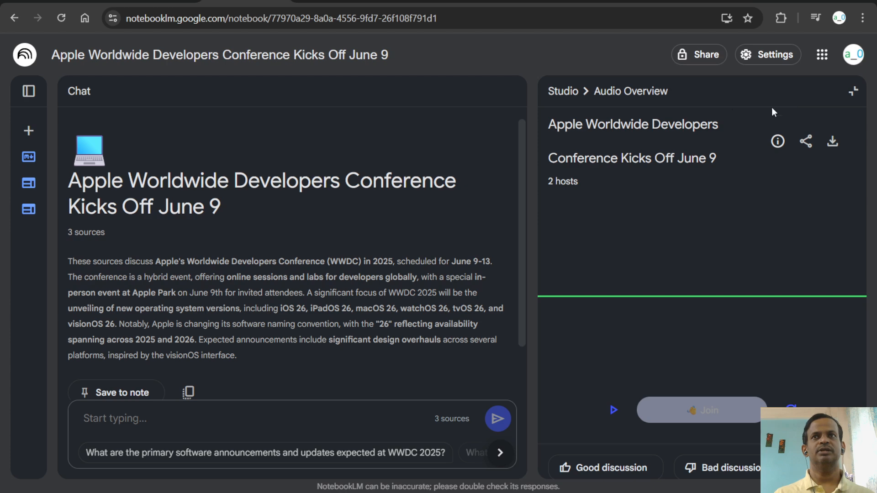
click(853, 93)
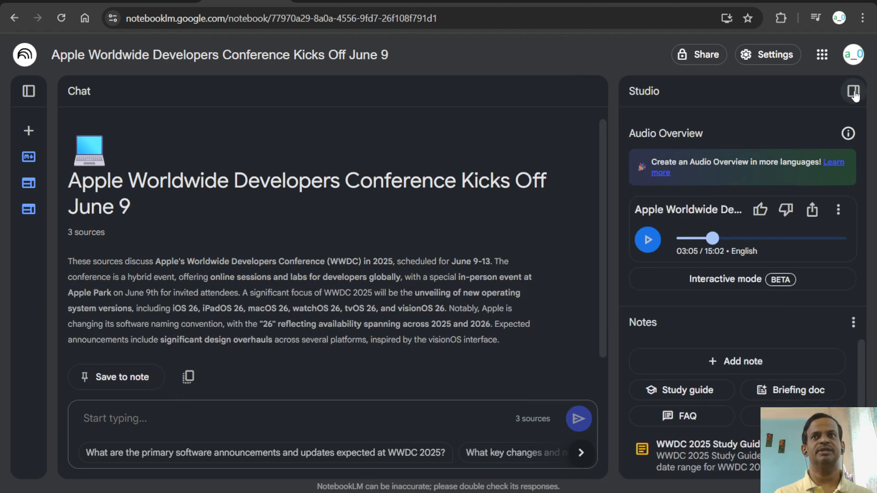
Step: Generate a briefing doc note from the notebook's sources and open it
scroll(713, 366, down, 2)
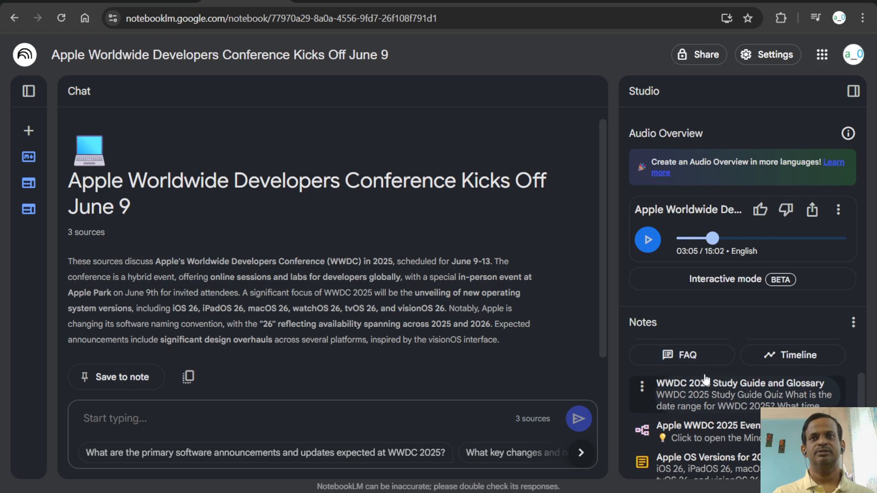
scroll(706, 379, up, 2)
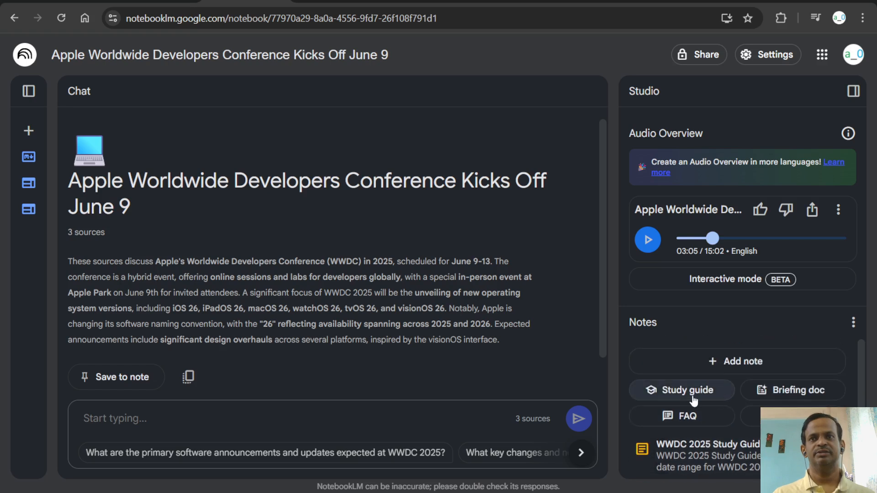
click(786, 394)
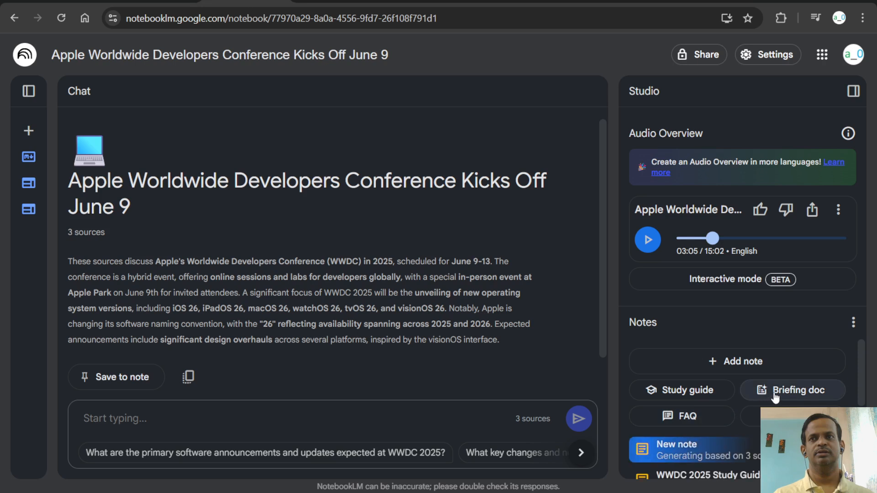
scroll(779, 388, down, 2)
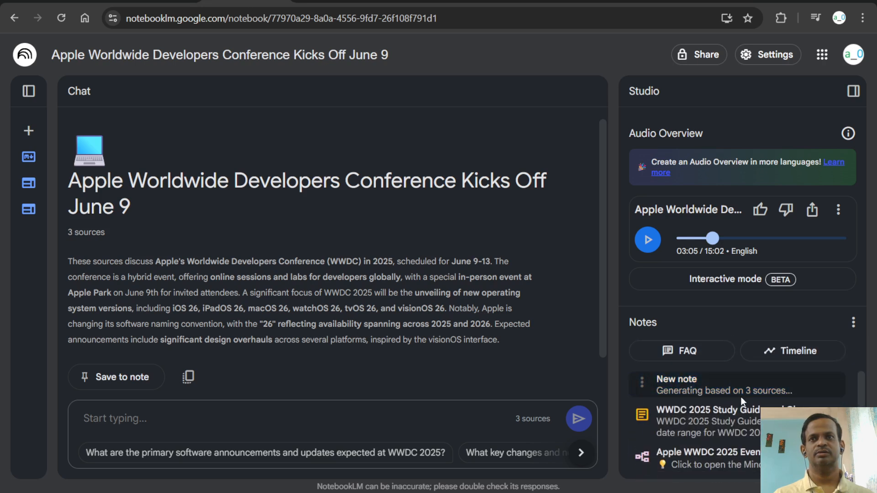
scroll(741, 397, up, 2)
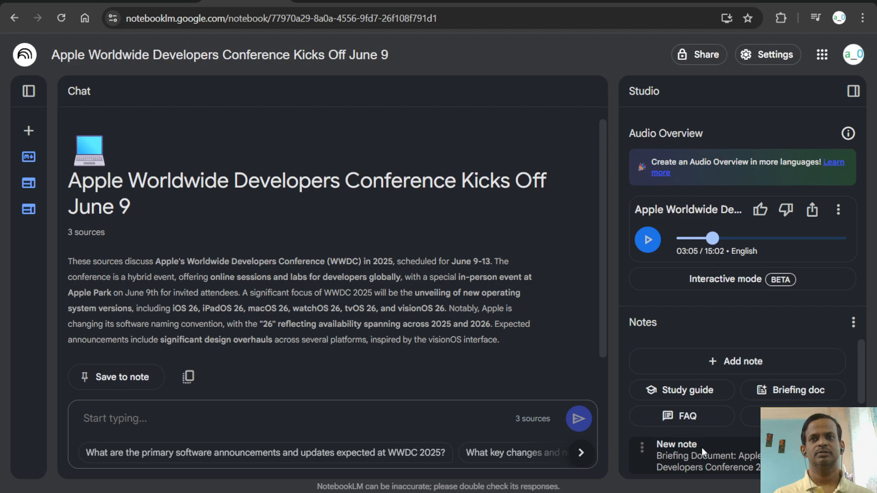
scroll(702, 447, down, 2)
click(661, 376)
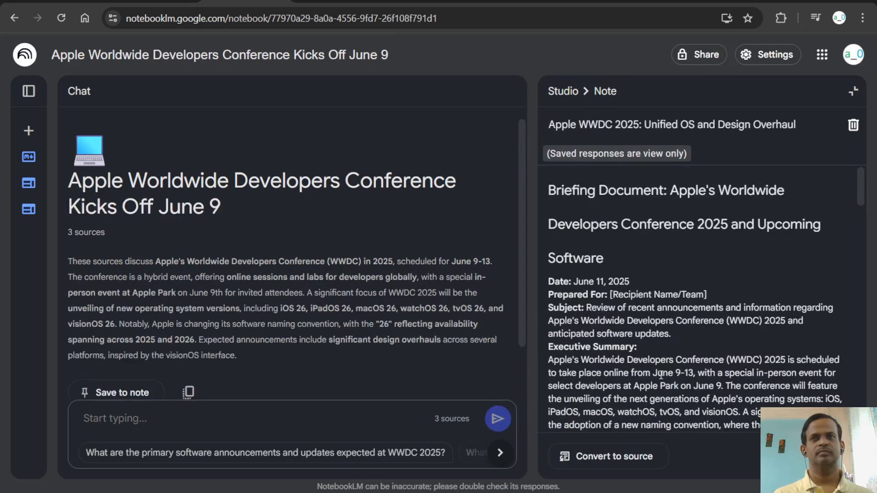
Step: Skim the briefing document through its Conclusion and return to its beginning
scroll(661, 375, down, 12)
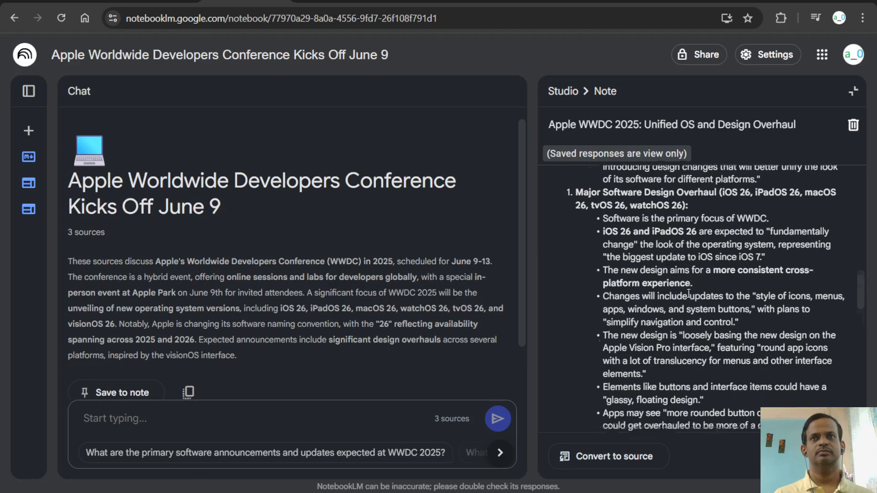
scroll(688, 293, down, 10)
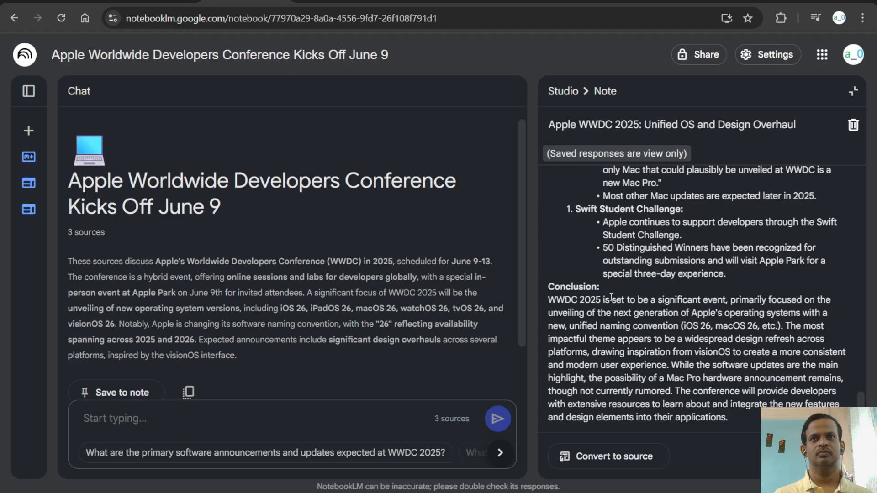
scroll(611, 297, up, 20)
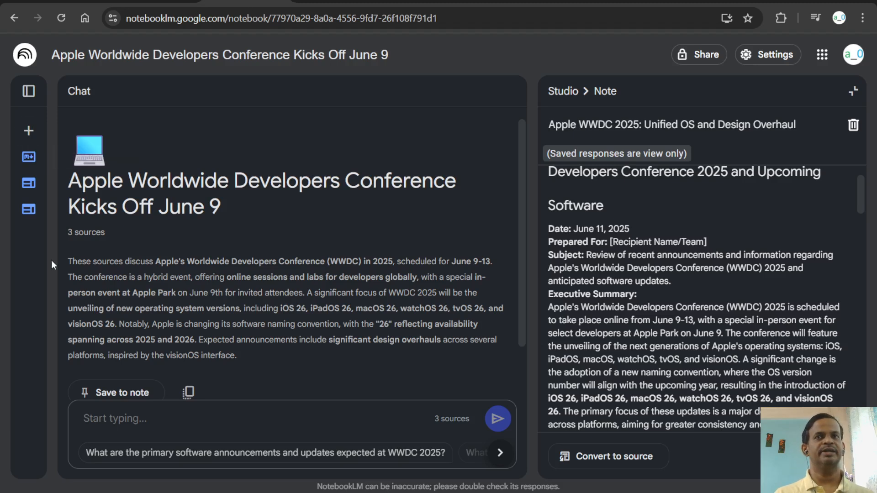
scroll(594, 245, up, 1)
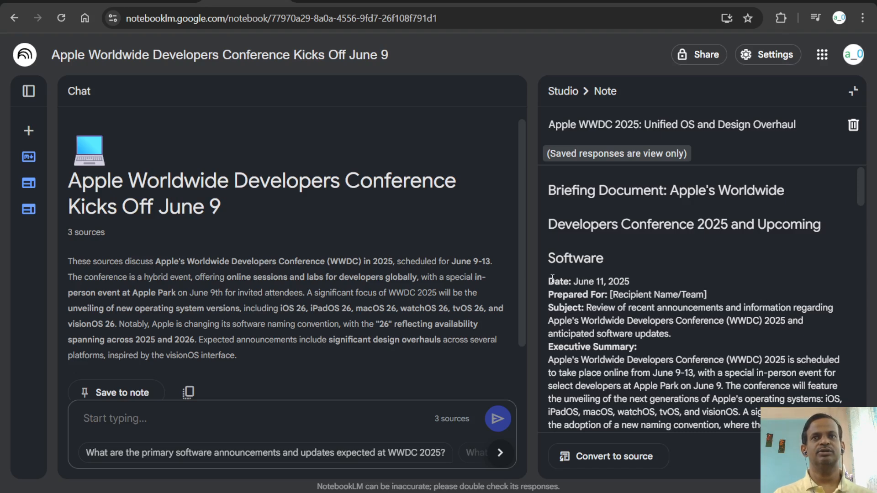
Step: Highlight the briefing document's Date line and the [Recipient Name/Team] placeholder on its Prepared For line
drag(550, 281, 641, 281)
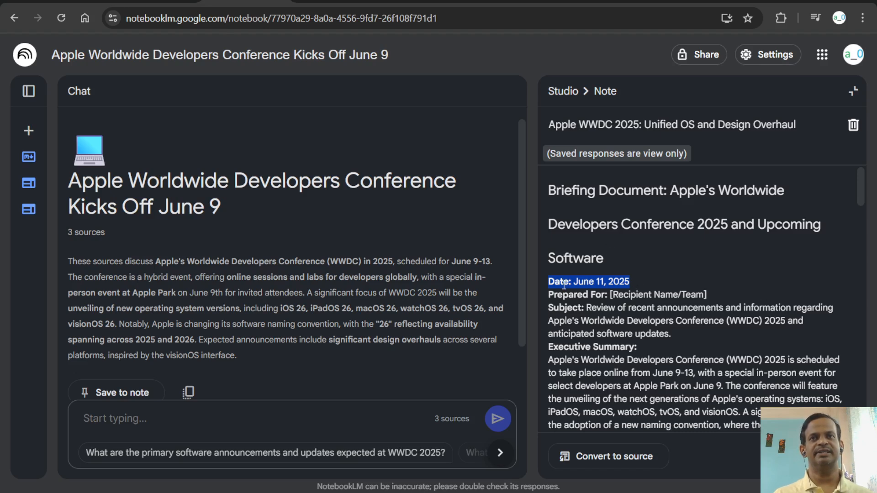
click(557, 297)
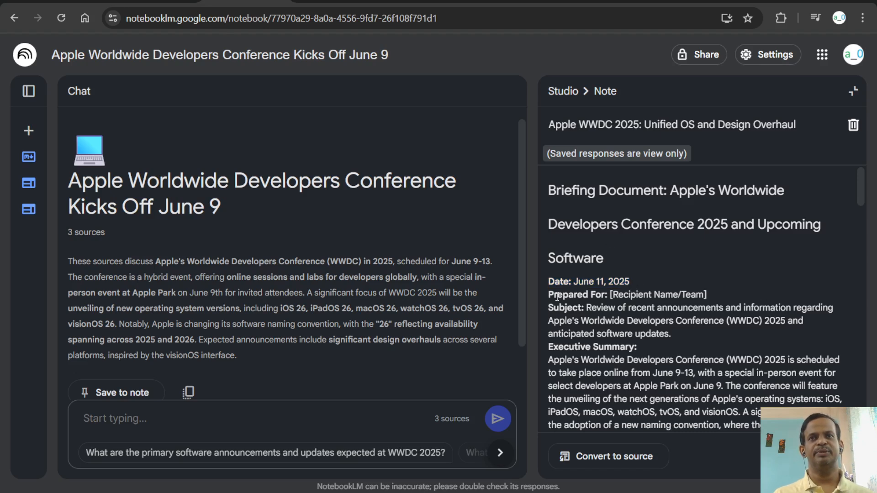
triple_click(623, 291)
click(656, 296)
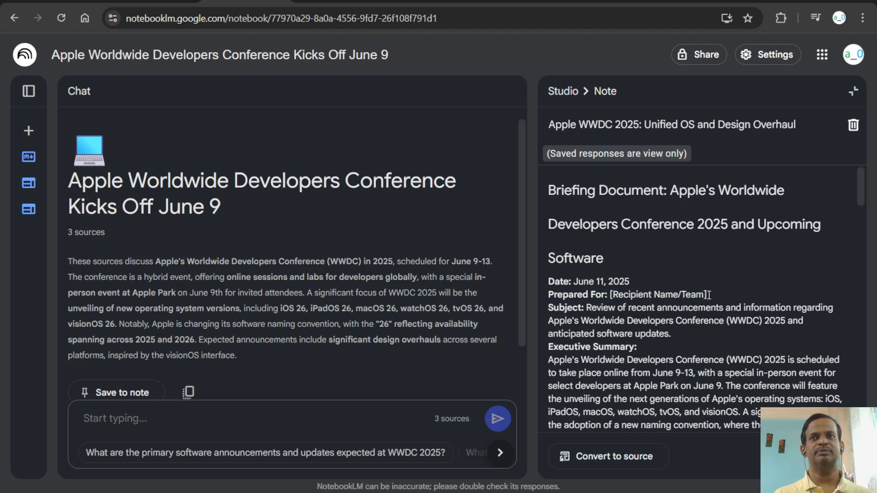
drag(709, 294, 611, 294)
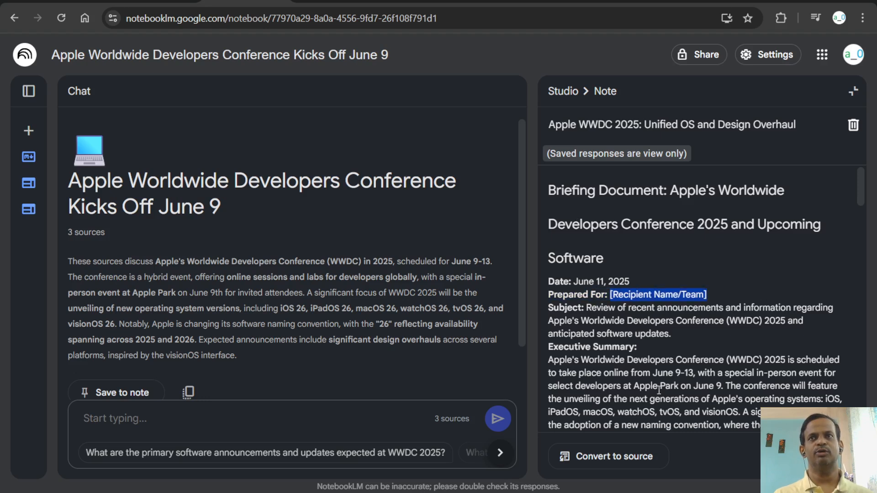
Step: Review the briefing document from the Executive Summary and Key Themes through the Expected Software Features and Hardware Announcements sections
scroll(668, 394, down, 1)
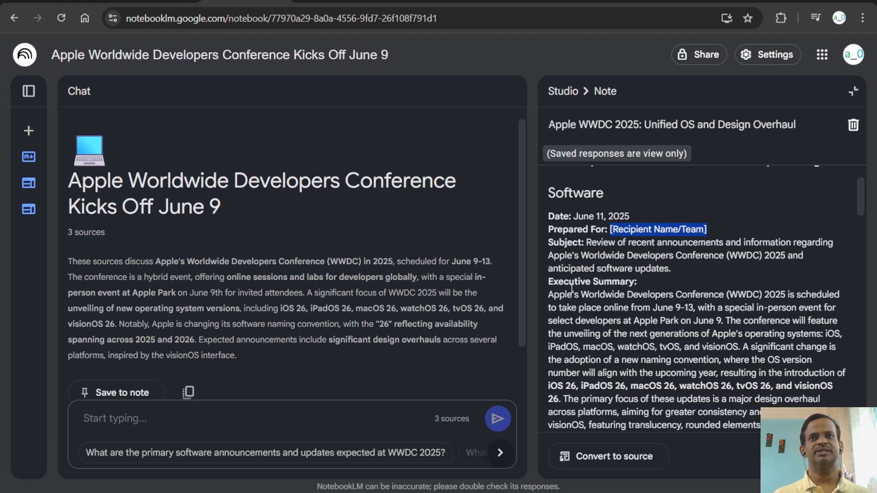
scroll(630, 282, down, 2)
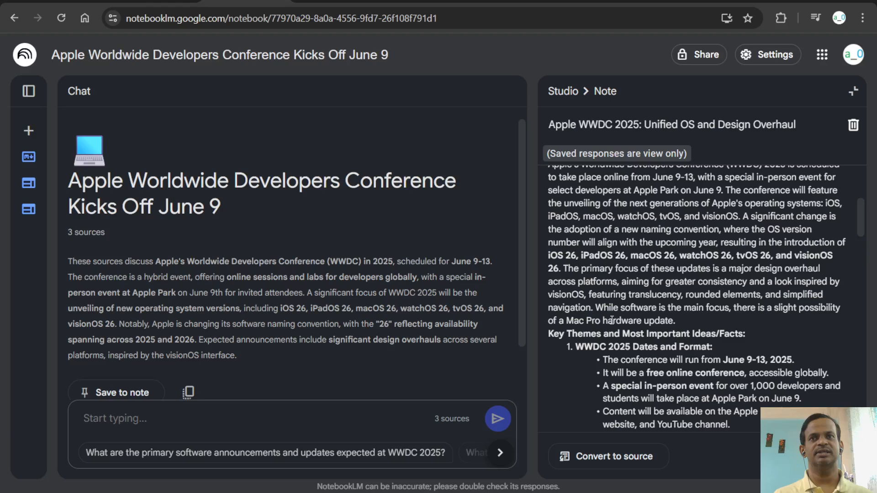
drag(549, 334, 746, 331)
scroll(740, 334, down, 10)
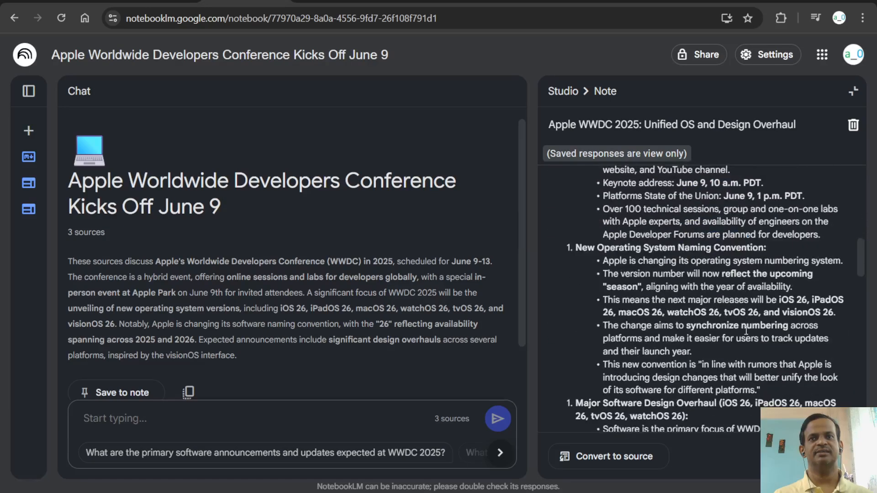
scroll(713, 351, down, 4)
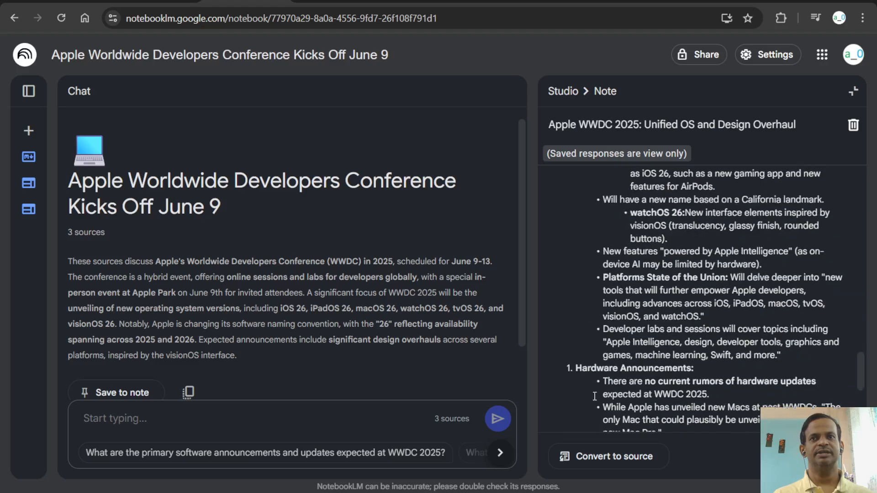
scroll(594, 380, up, 4)
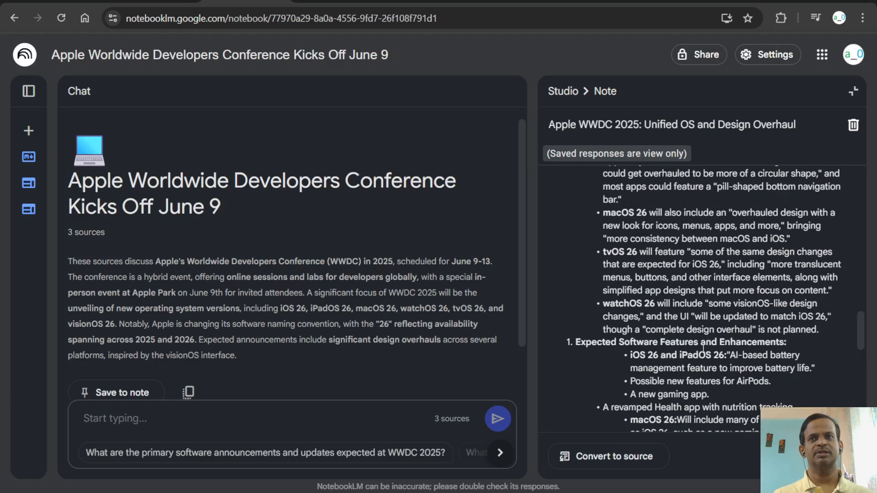
Step: Review the briefing document through its Conclusion and expand the Sources panel beside the chat
scroll(788, 343, down, 10)
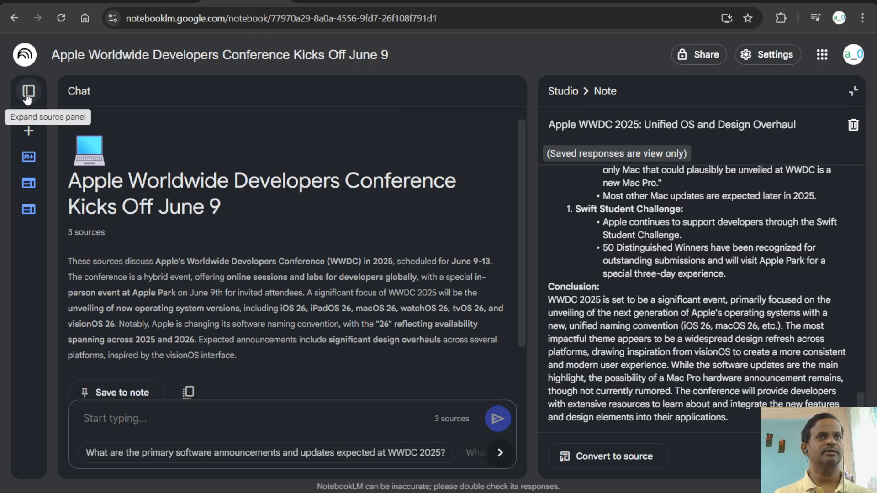
scroll(137, 274, down, 2)
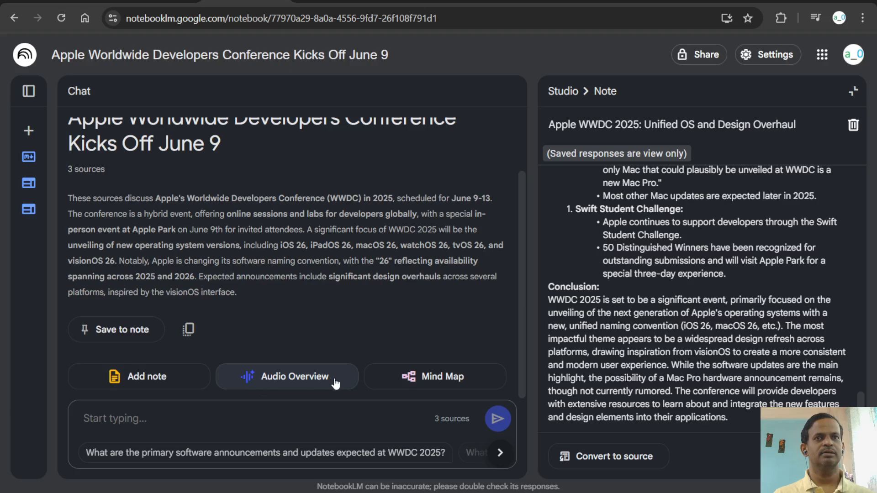
scroll(210, 347, up, 2)
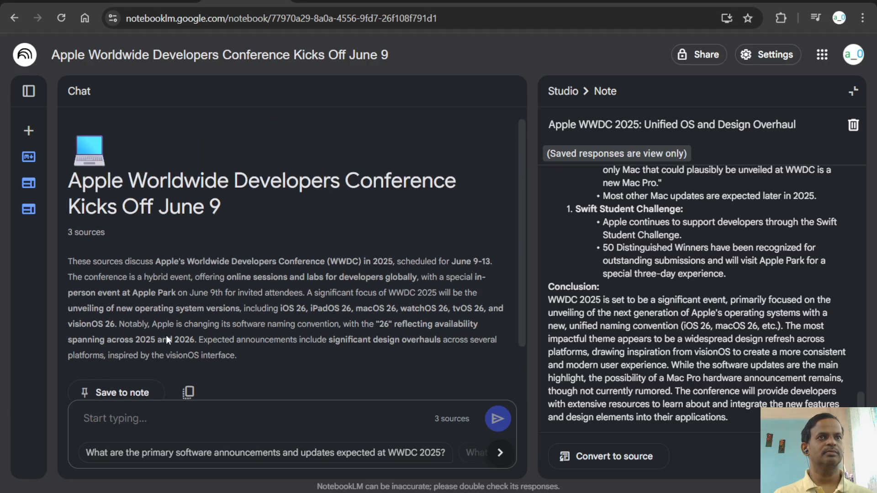
click(26, 90)
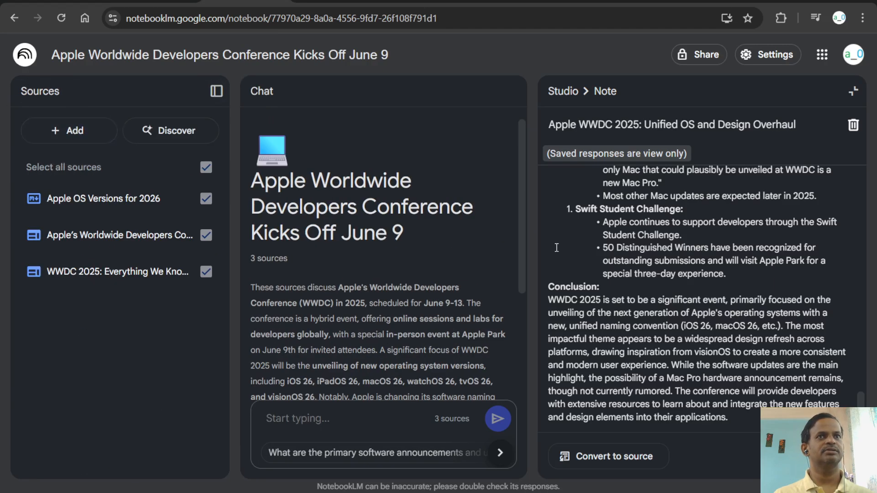
Step: Review the chat's notebook summary and the closing sections of the briefing document, and close the note
scroll(352, 292, down, 4)
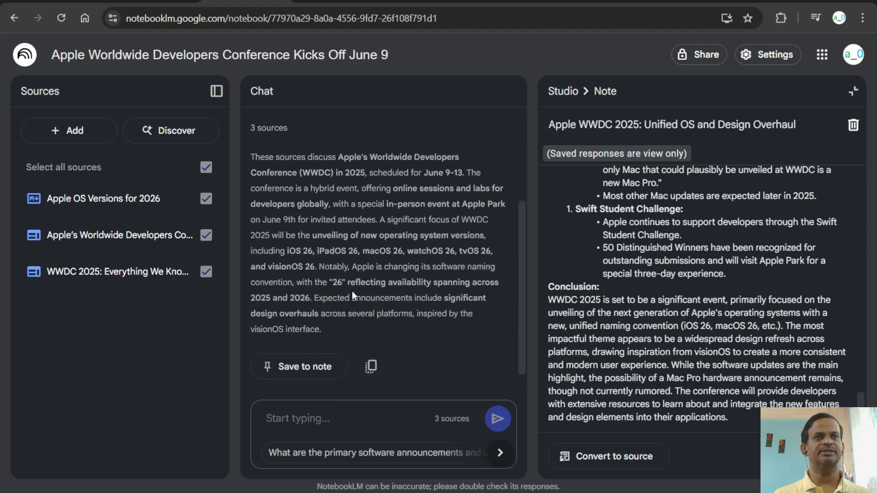
scroll(351, 295, down, 1)
scroll(346, 180, up, 2)
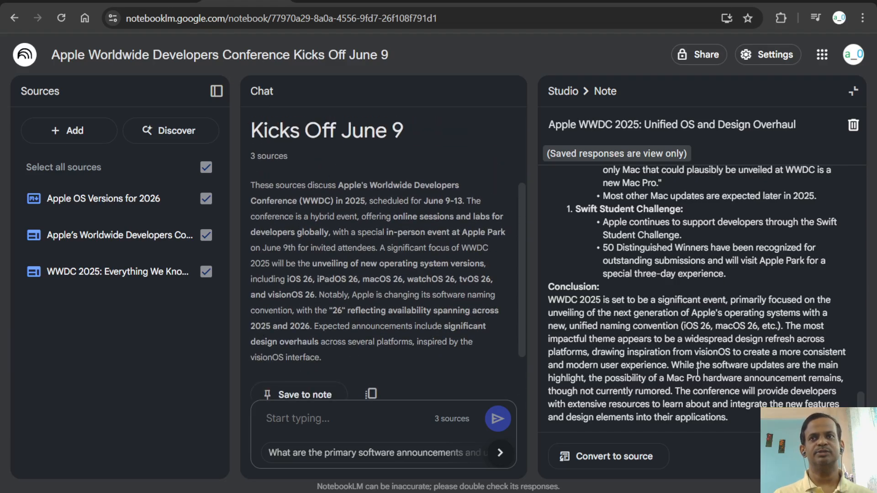
scroll(697, 371, up, 3)
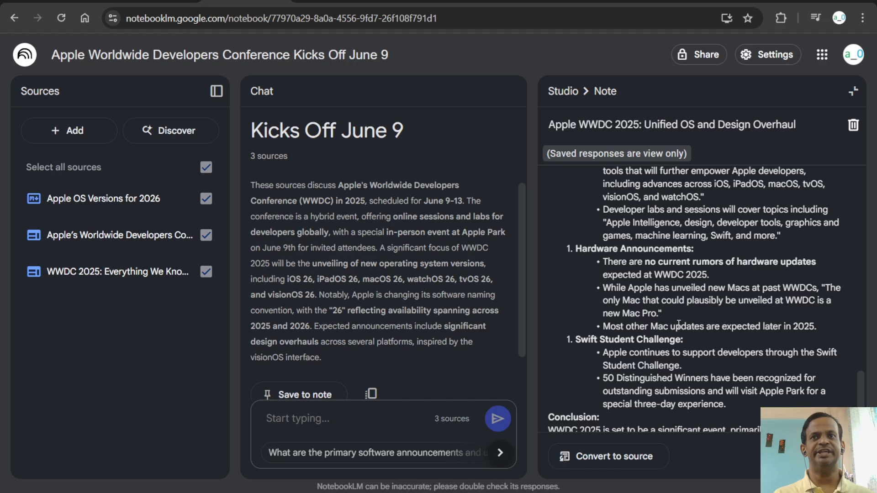
scroll(678, 324, down, 3)
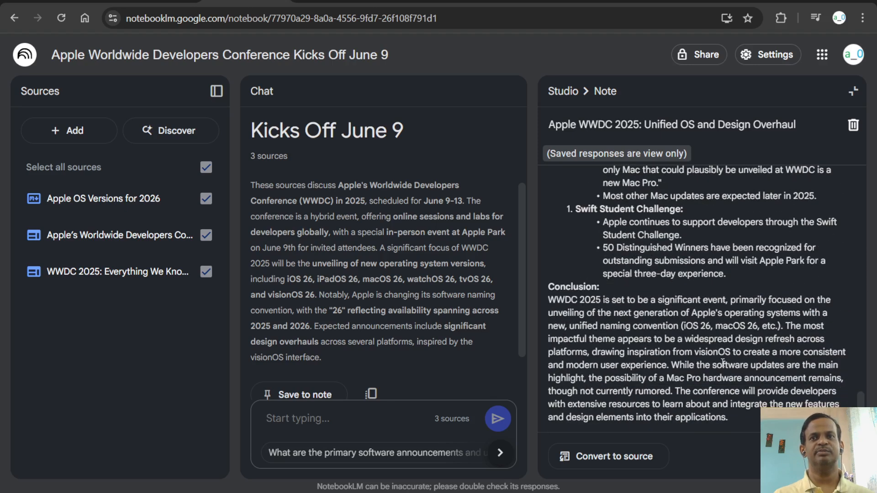
scroll(723, 362, up, 6)
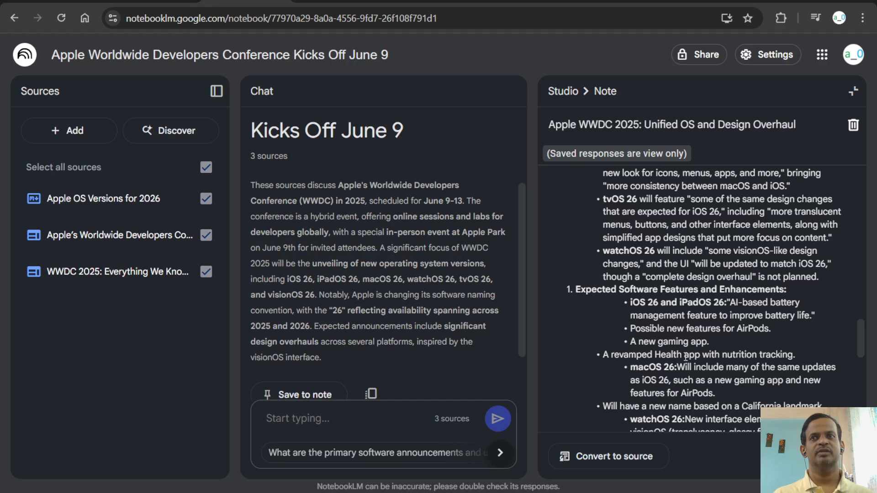
click(852, 91)
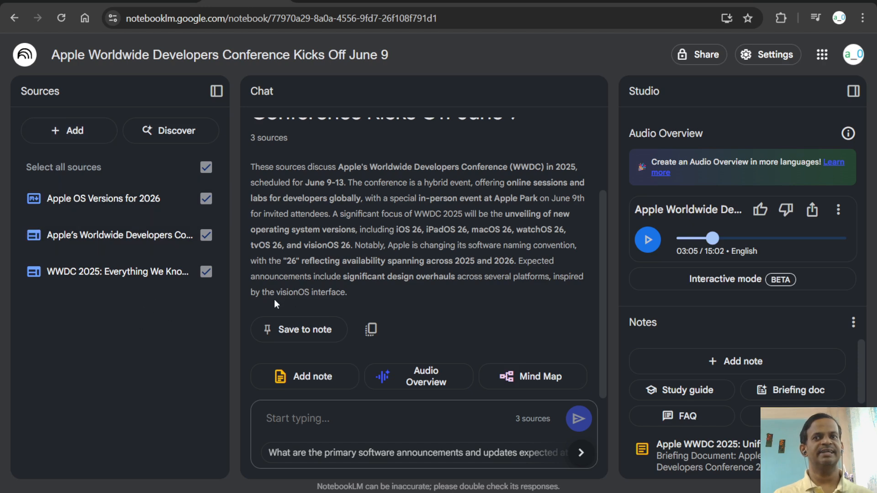
Step: Generate an FAQ note from the notebook's three sources and open it
scroll(765, 404, down, 3)
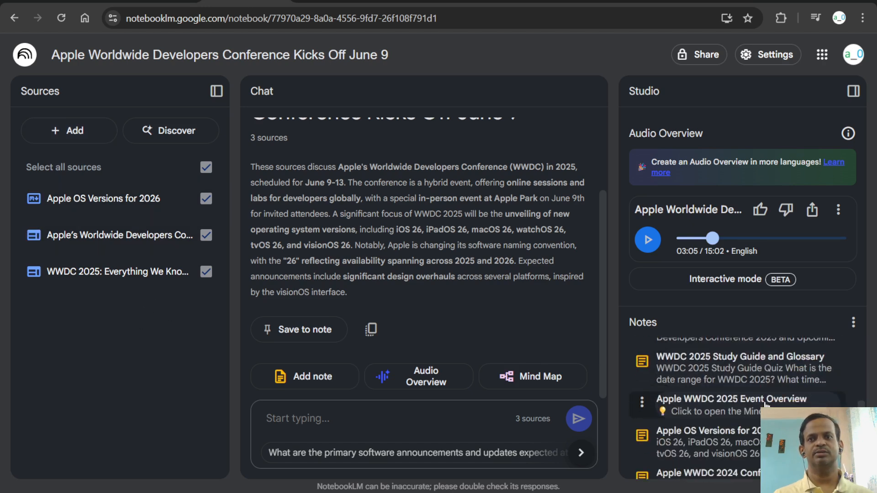
scroll(765, 404, up, 3)
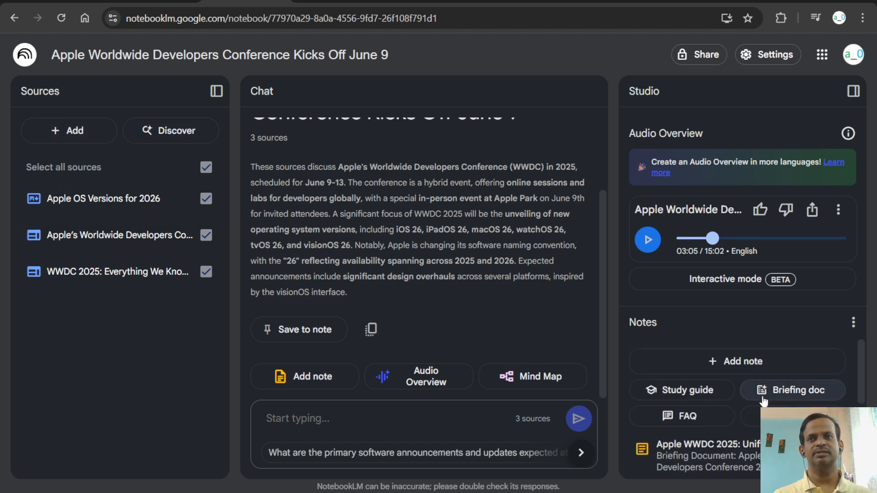
click(692, 416)
scroll(703, 413, down, 2)
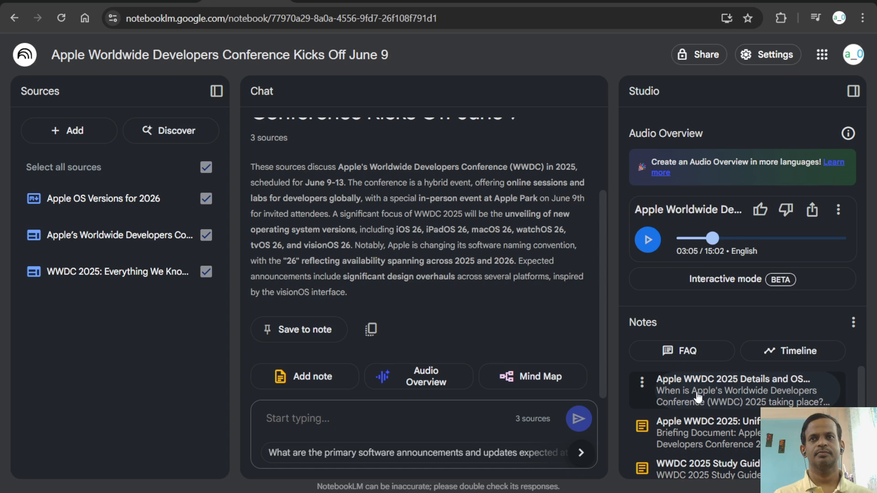
click(697, 396)
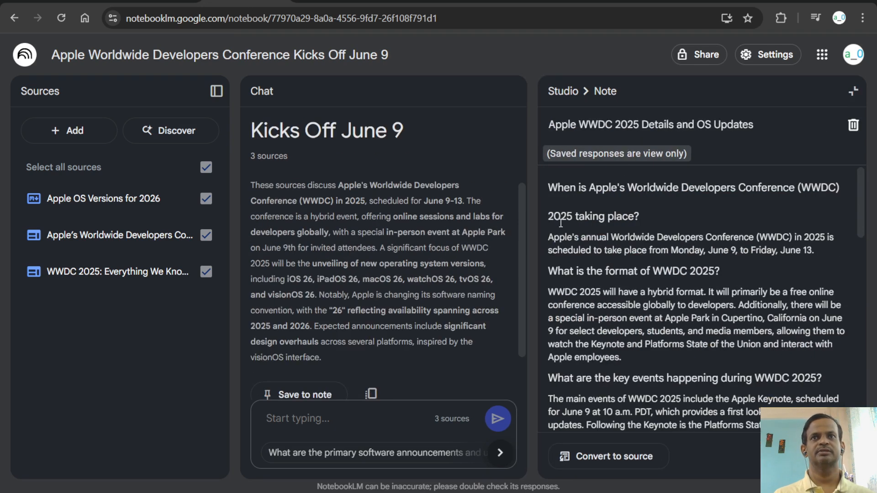
Step: Highlight the FAQ questions on when WWDC 2025 takes place and what its format is
drag(552, 216, 638, 217)
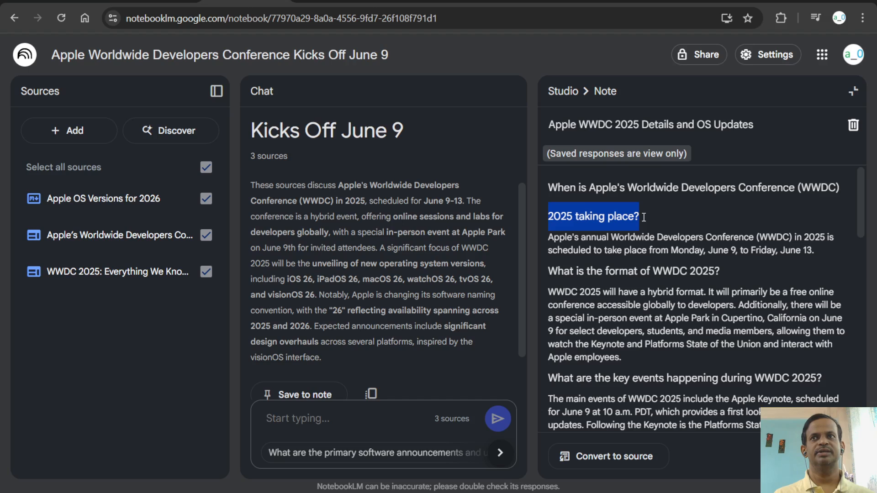
drag(547, 271, 730, 271)
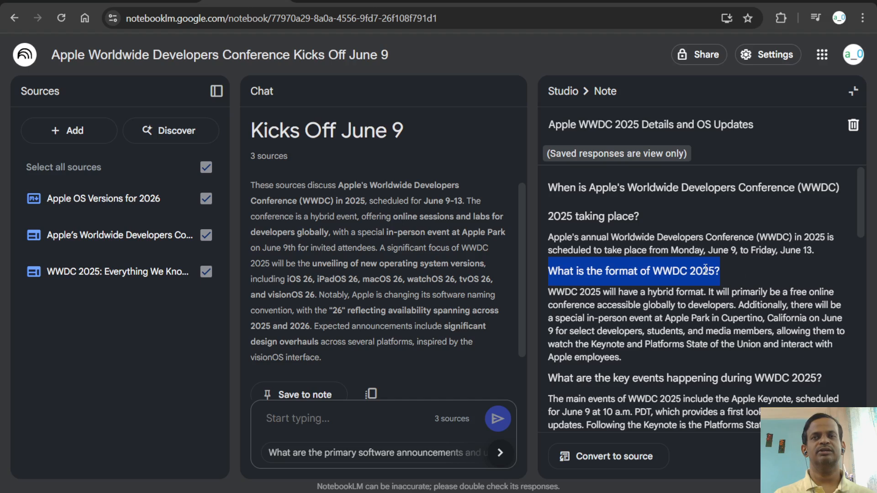
click(726, 272)
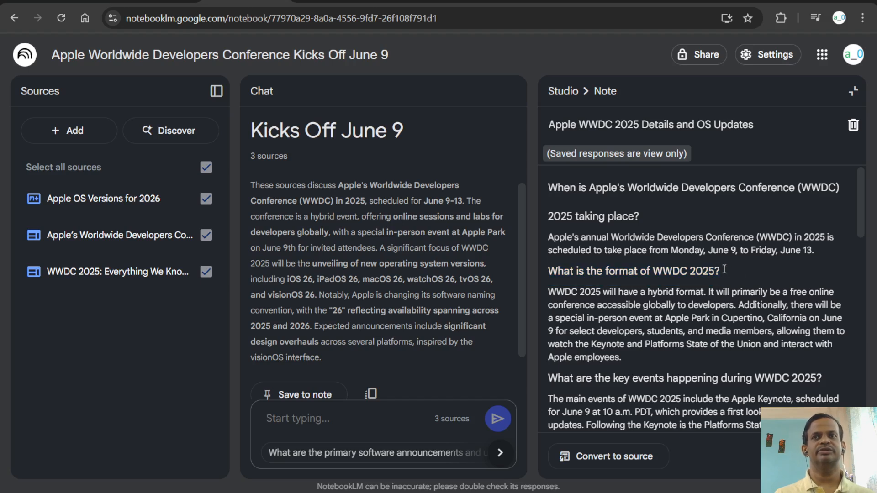
drag(724, 270, 554, 265)
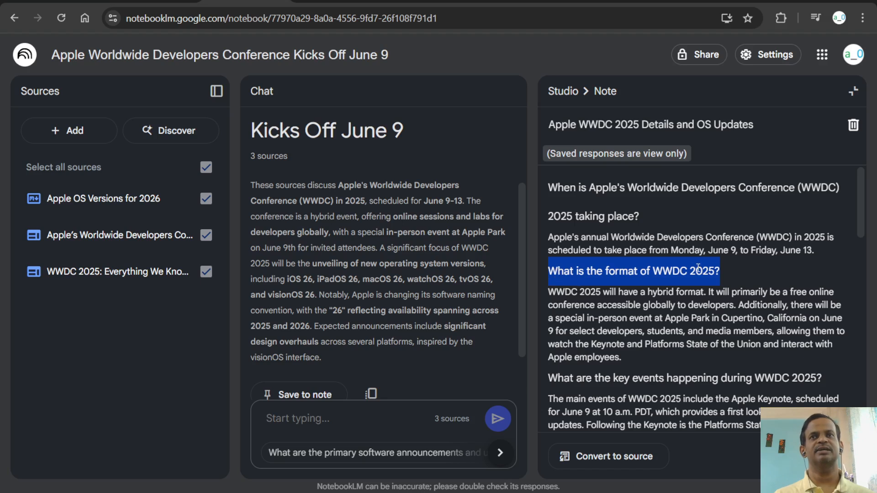
Step: Highlight the FAQ questions on WWDC 2025's key events and on which operating systems are expected to be announced or updated
scroll(587, 360, down, 2)
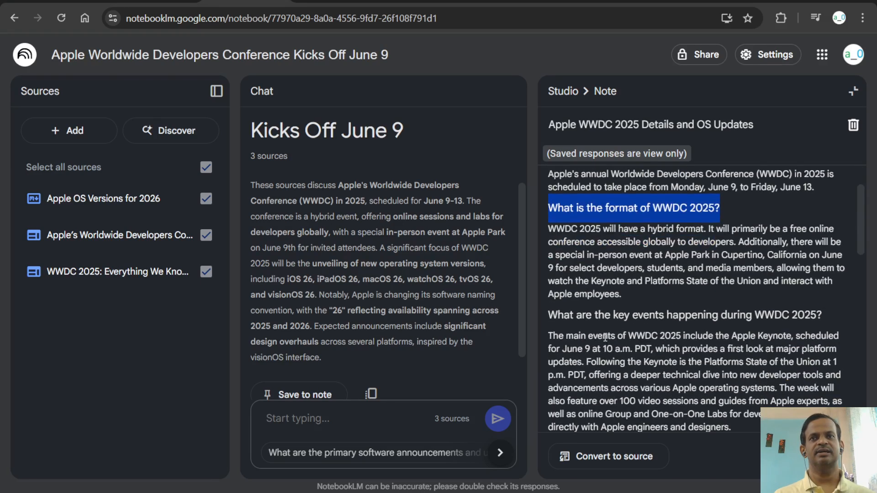
drag(549, 313, 842, 306)
scroll(589, 361, down, 3)
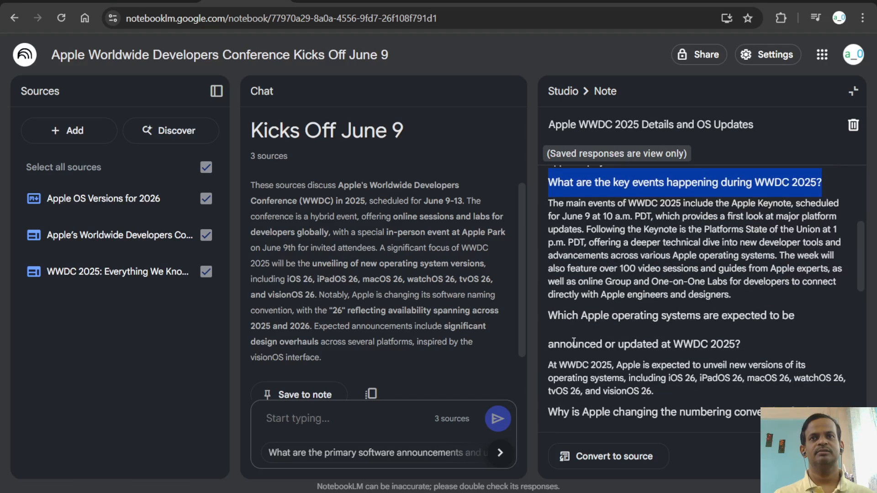
drag(554, 345, 740, 346)
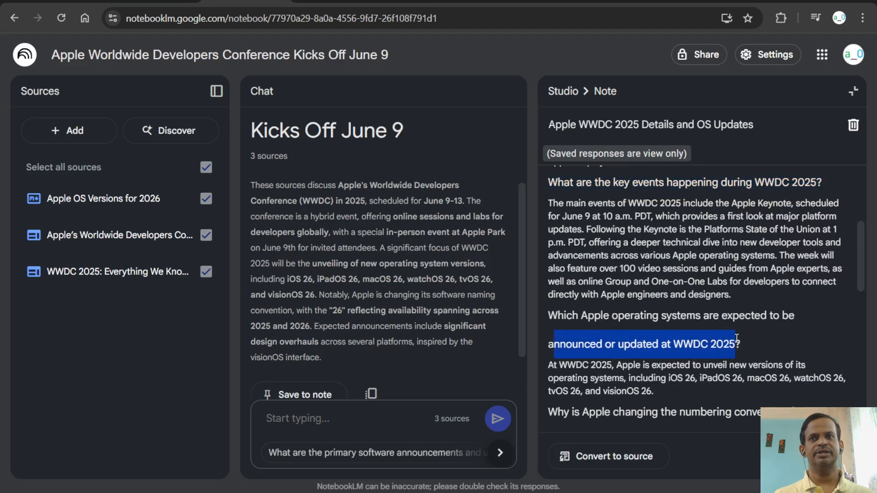
click(741, 346)
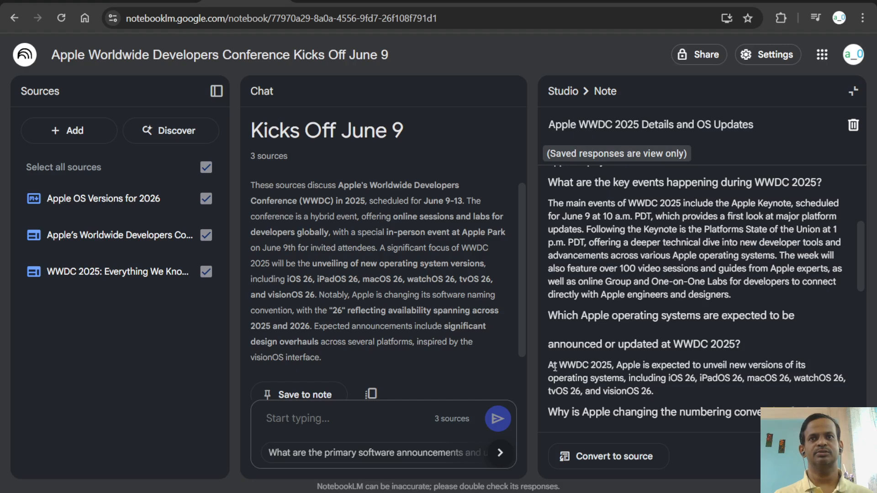
Step: Skim the remaining FAQ questions through the new hardware question, return to the beginning, and close the note
scroll(720, 330, down, 11)
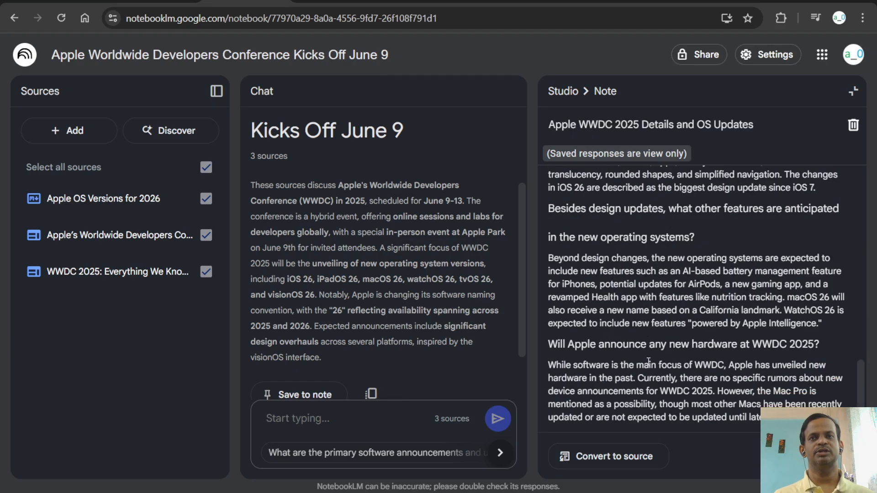
scroll(649, 361, up, 15)
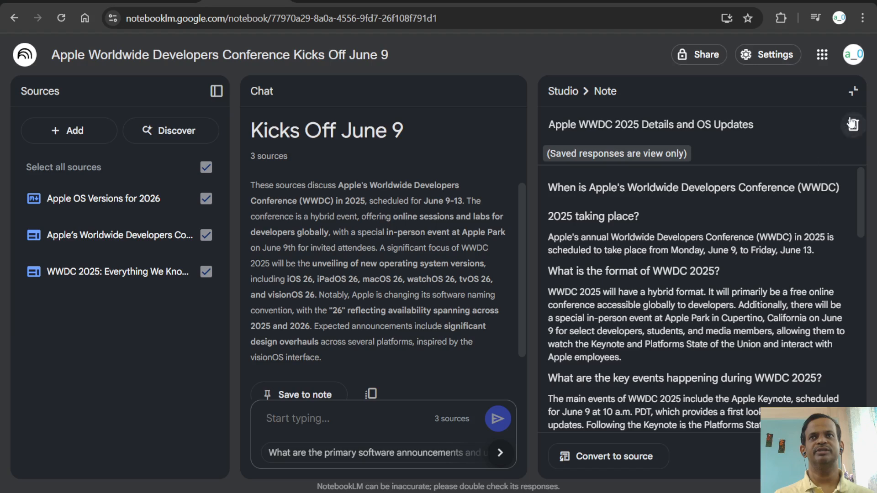
click(852, 90)
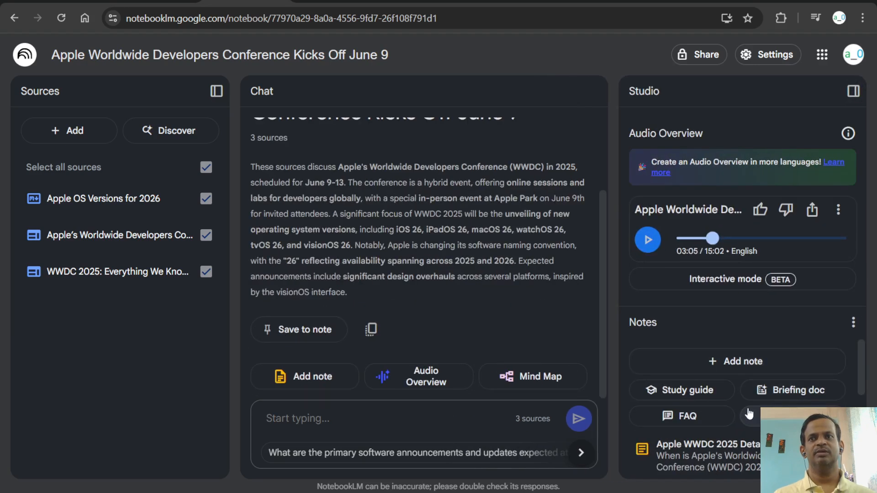
Step: Generate a timeline note from the notebook's three sources and locate it in the notes list
scroll(819, 381, down, 3)
scroll(819, 381, down, 2)
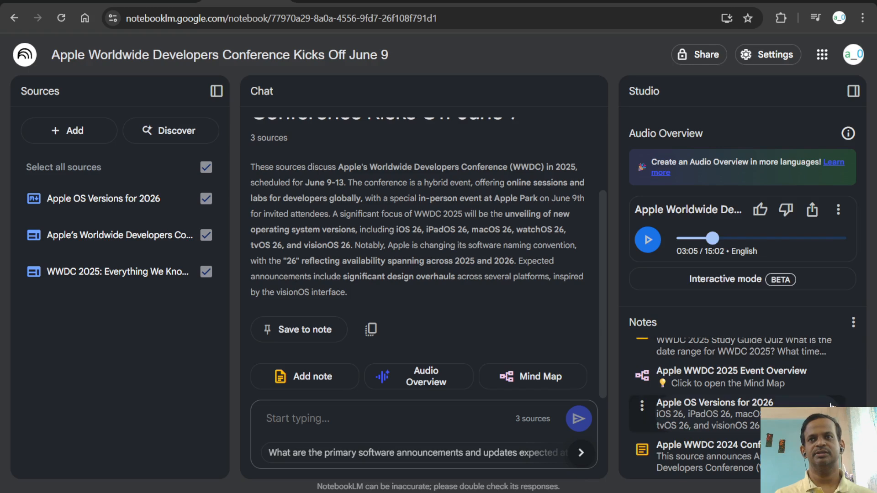
scroll(845, 351, up, 5)
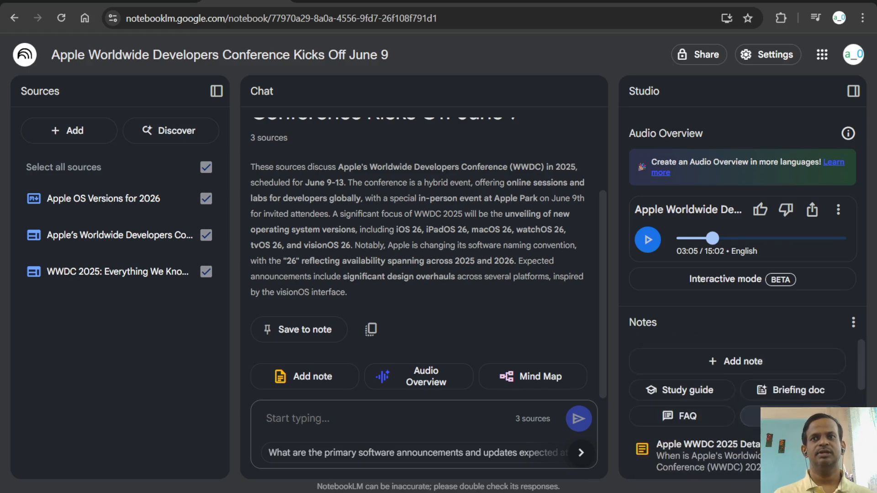
scroll(750, 430, down, 1)
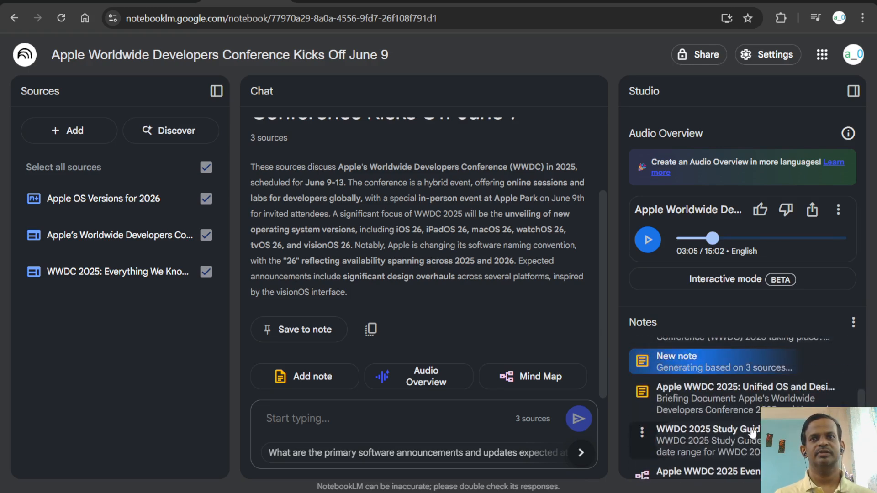
scroll(750, 431, up, 1)
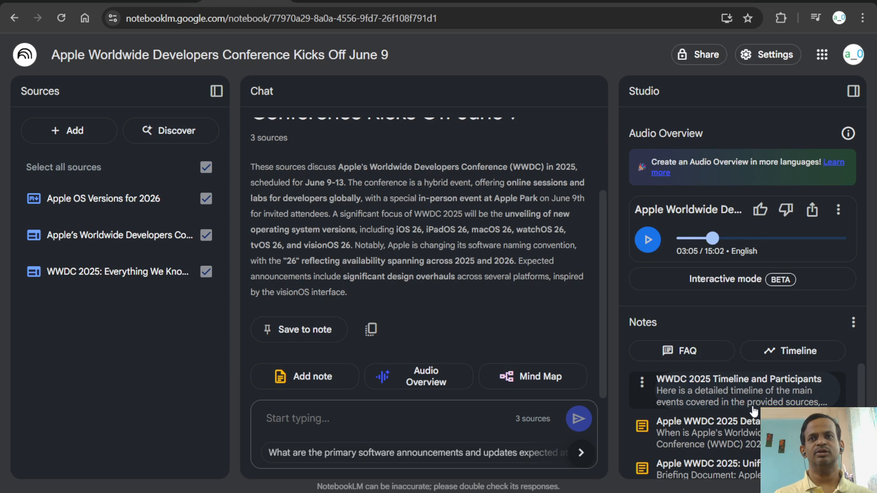
scroll(719, 404, up, 2)
scroll(804, 361, down, 2)
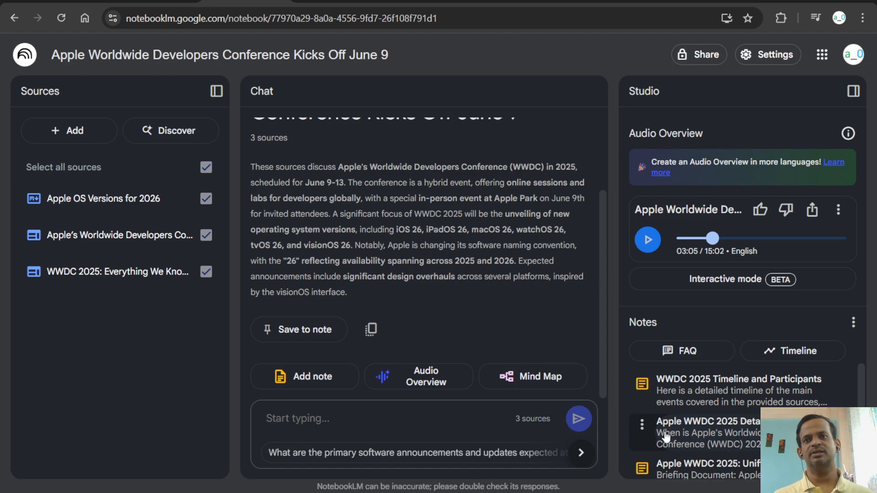
Step: Reopen the FAQ note, skim it through the questions on operating system numbering and design changes, and close it
click(698, 434)
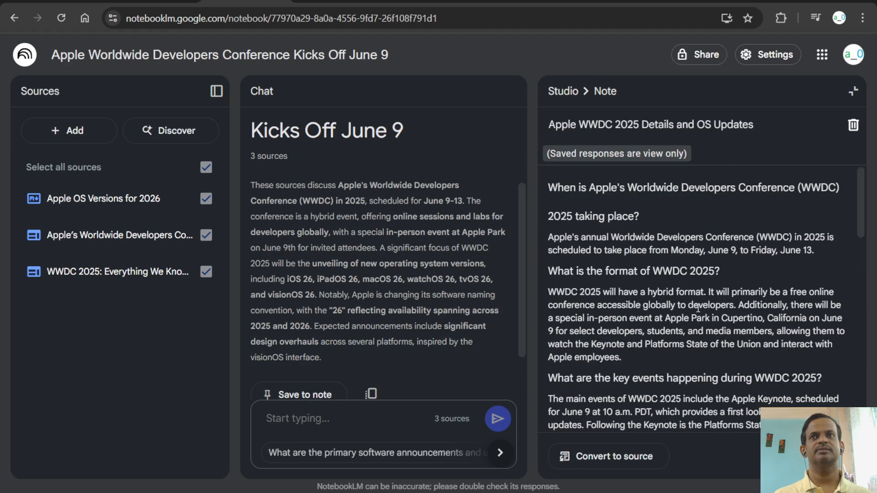
scroll(707, 291, down, 3)
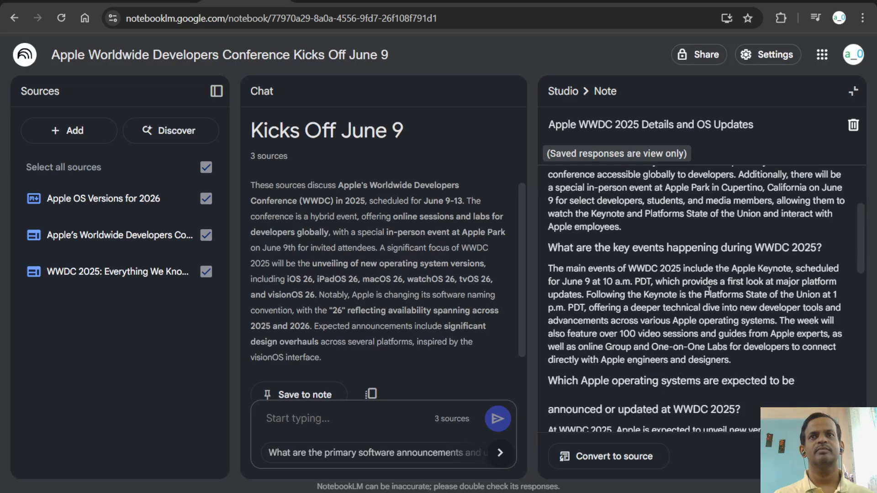
scroll(708, 290, down, 6)
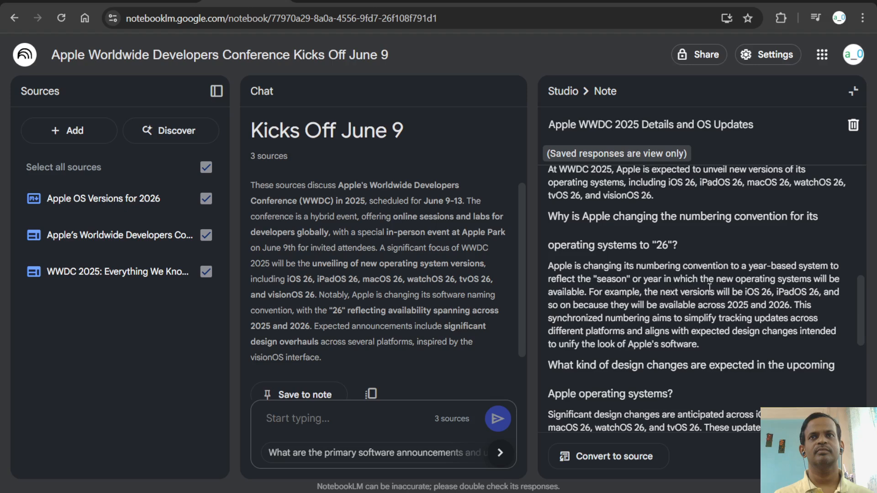
click(852, 91)
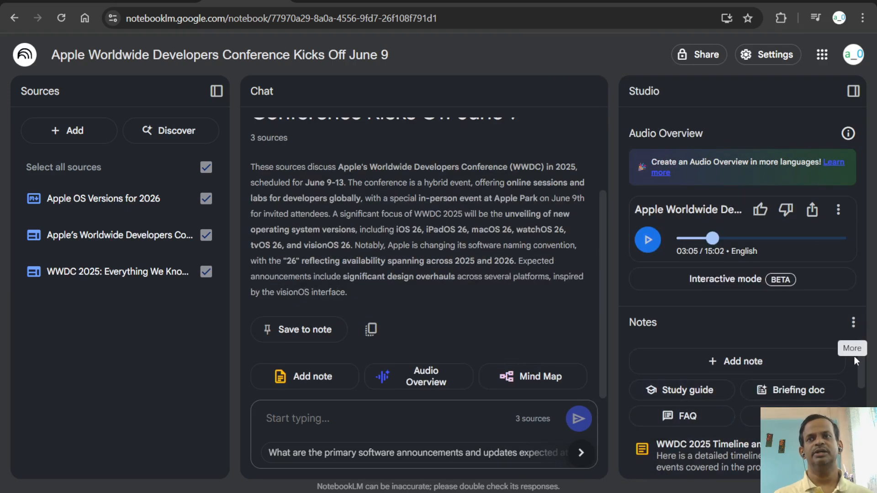
Step: Locate the WWDC 2025 Timeline and Participants note in the notes list and open it
scroll(854, 372, down, 1)
scroll(853, 372, down, 1)
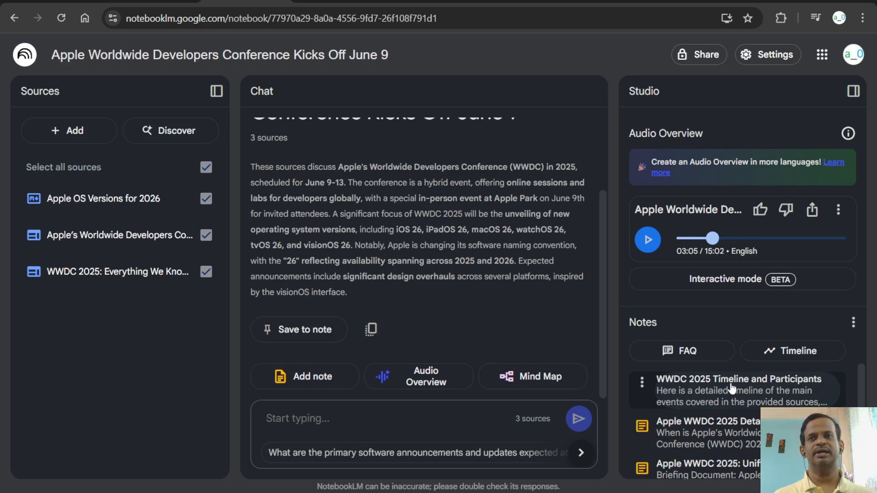
scroll(692, 397, up, 1)
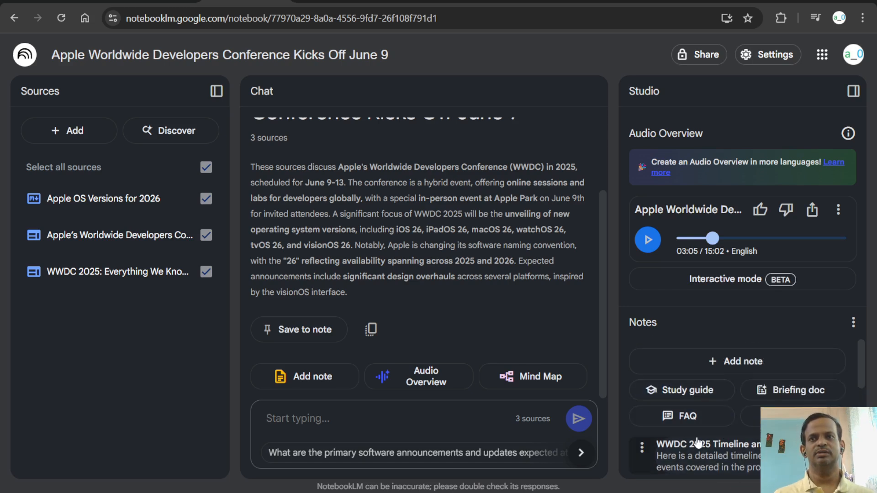
scroll(731, 416, down, 1)
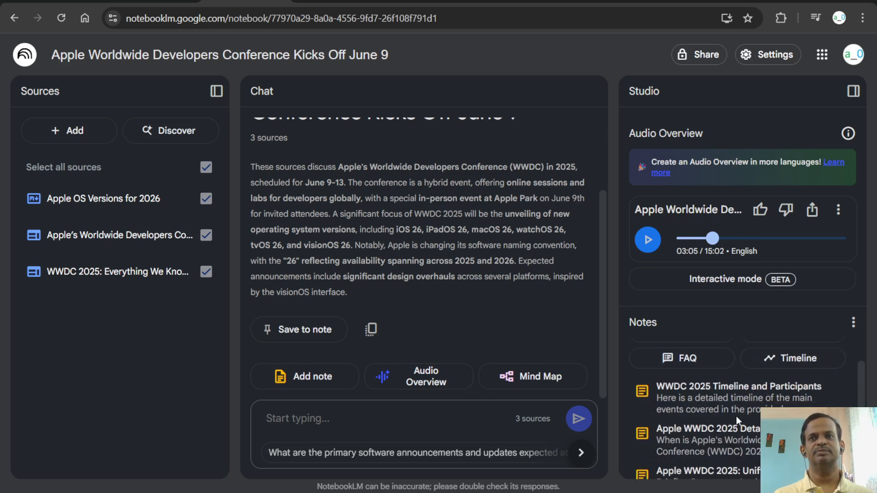
click(721, 394)
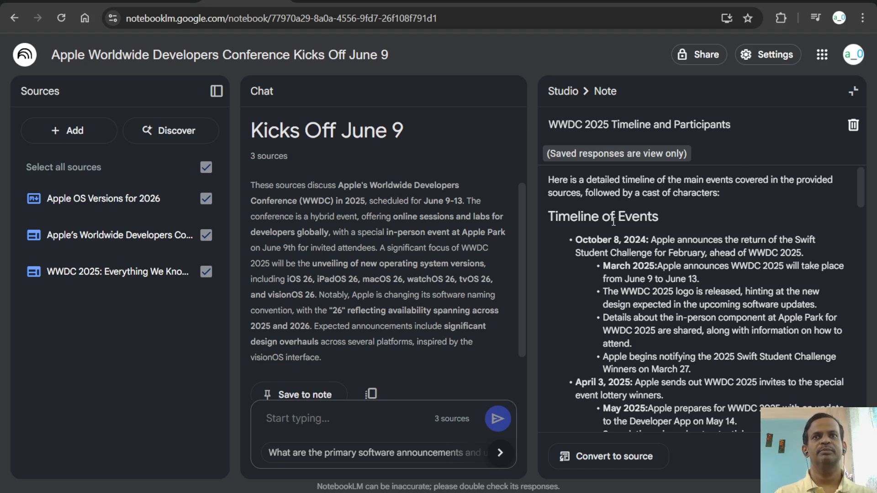
Step: Skim the Timeline of Events and highlight the Platforms State of the Union's 1:00 time and the June 9 - 13, 2025 date
scroll(612, 242, down, 1)
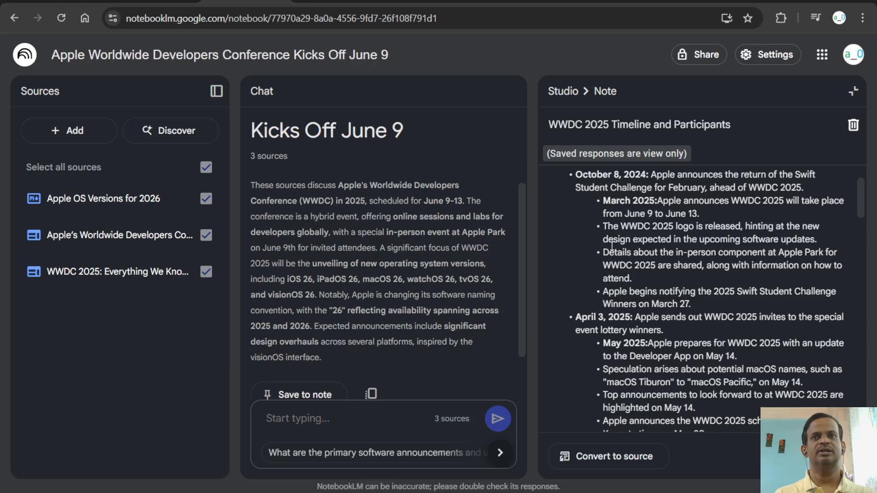
scroll(606, 322, down, 5)
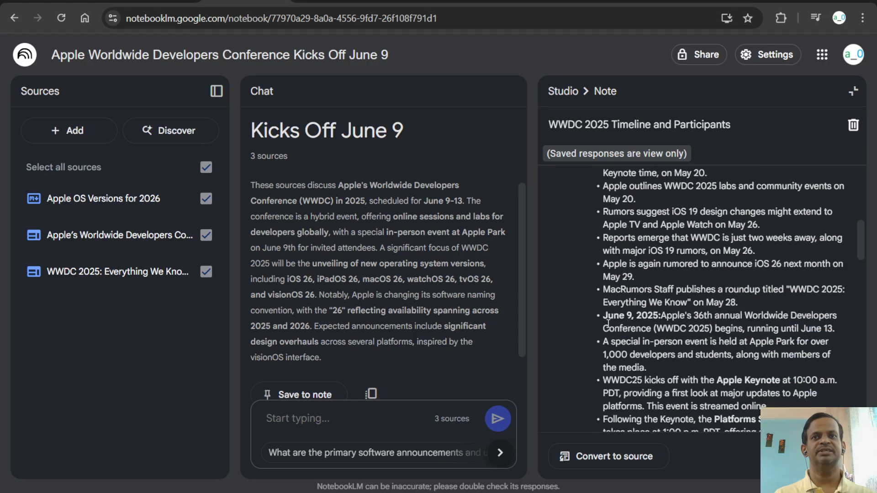
scroll(607, 319, down, 1)
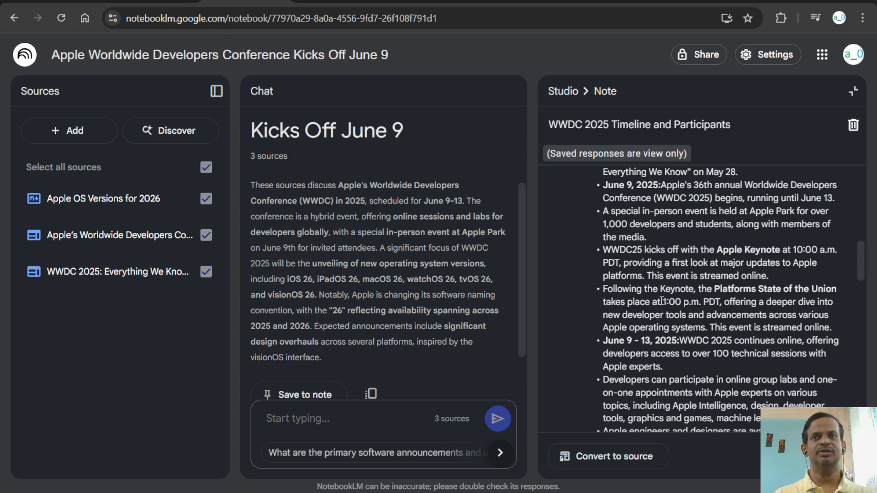
drag(663, 301, 684, 301)
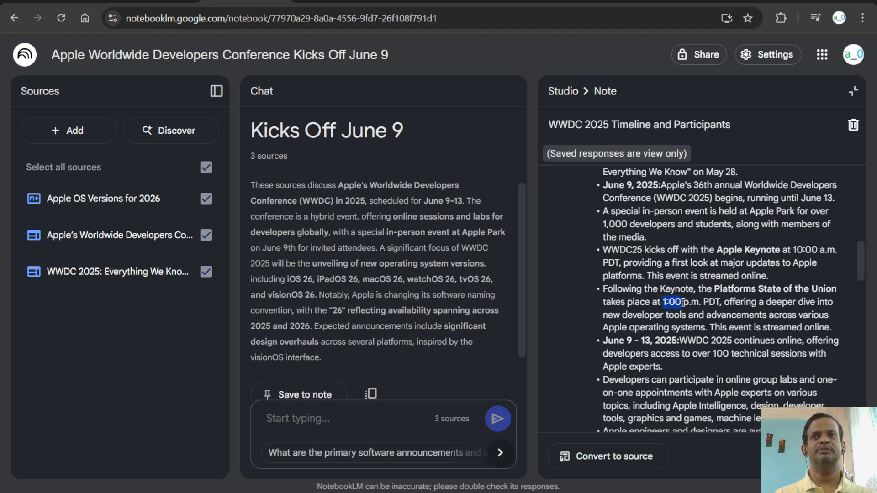
drag(603, 343, 679, 338)
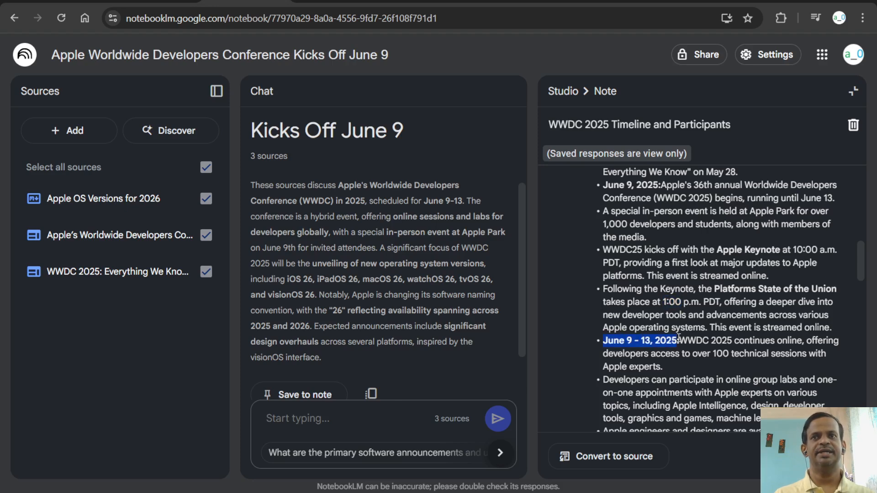
Step: Continue through the operating system list to the Cast of Characters and highlight the names of the two Apple press contacts
scroll(678, 337, down, 4)
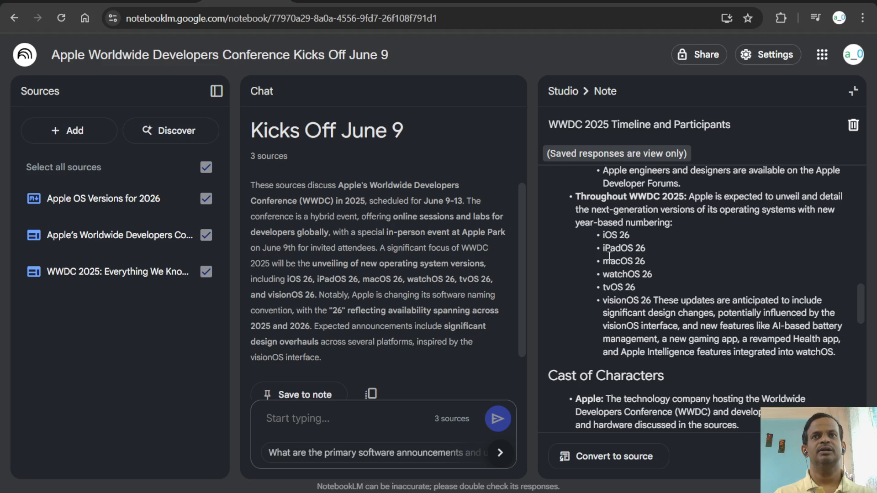
scroll(609, 315, down, 2)
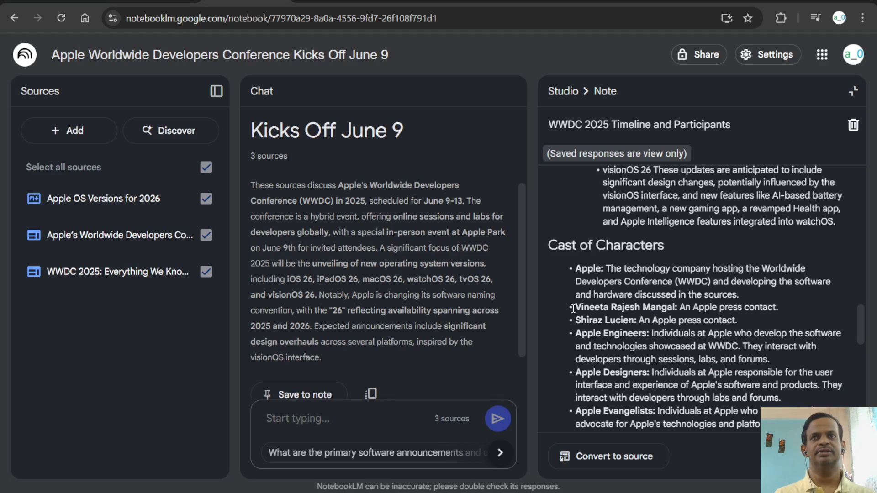
drag(573, 309, 641, 309)
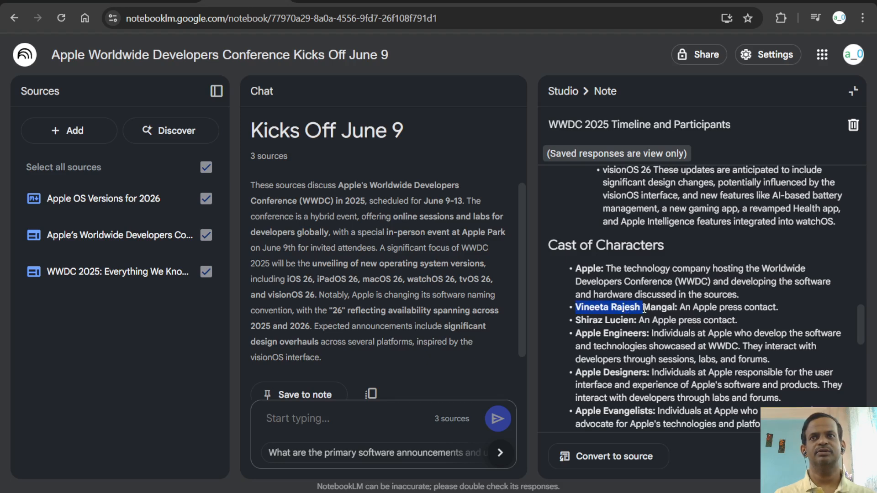
click(604, 311)
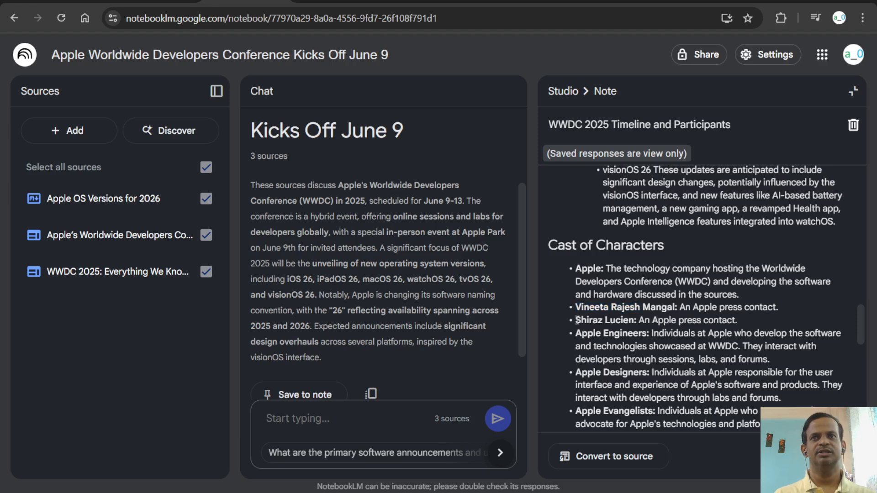
drag(577, 320, 630, 315)
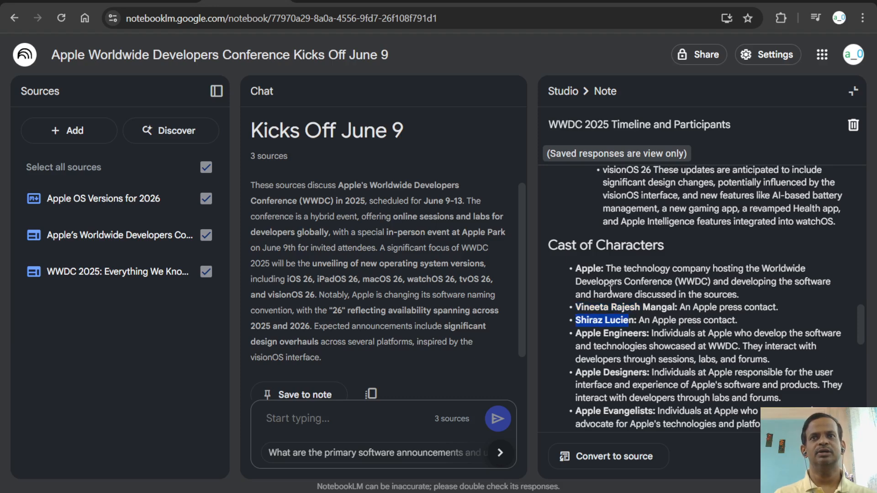
Step: Highlight the Developers and Students entries, skim the cast list through the MacRumors staff, and close the timeline note
scroll(610, 288, down, 3)
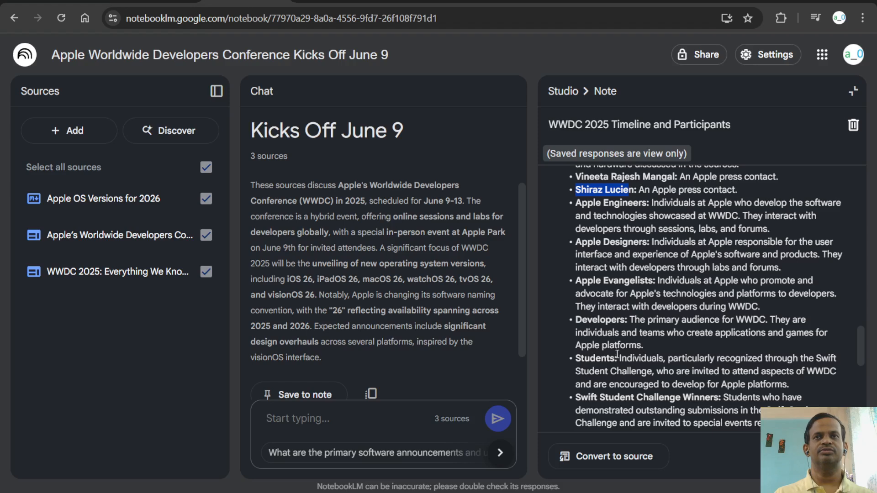
scroll(617, 352, down, 2)
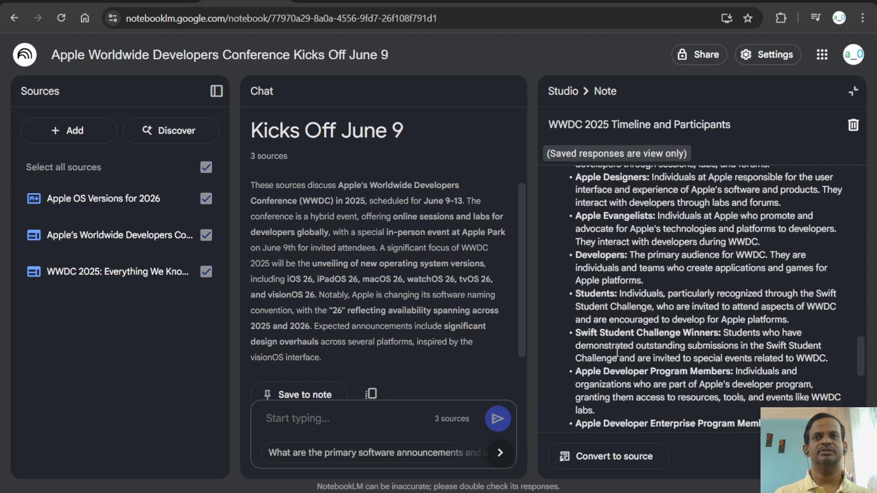
double_click(591, 254)
double_click(587, 295)
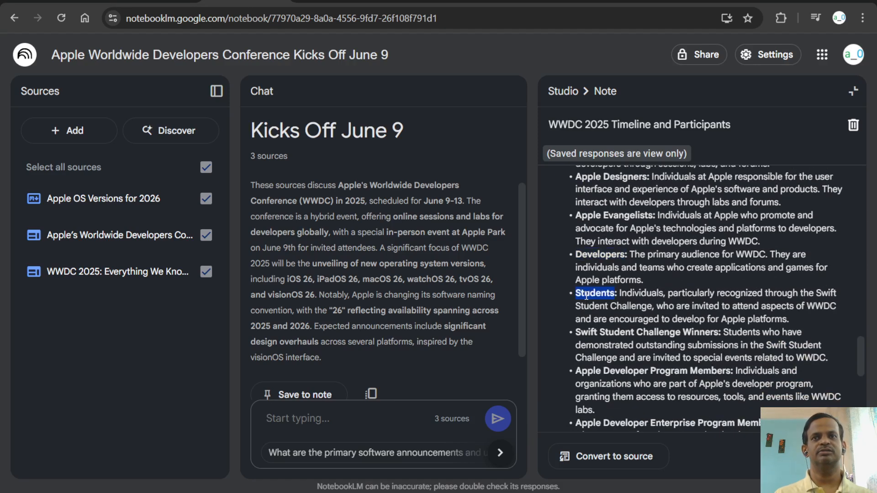
scroll(598, 378, down, 4)
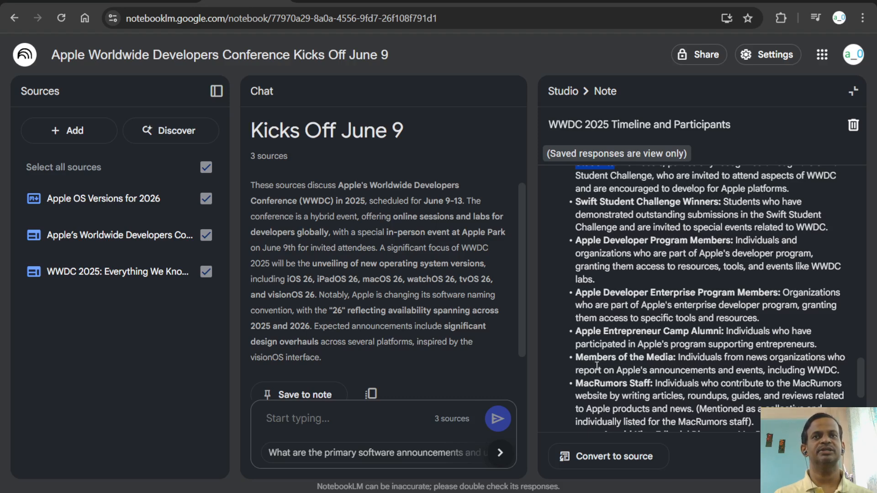
scroll(597, 366, down, 5)
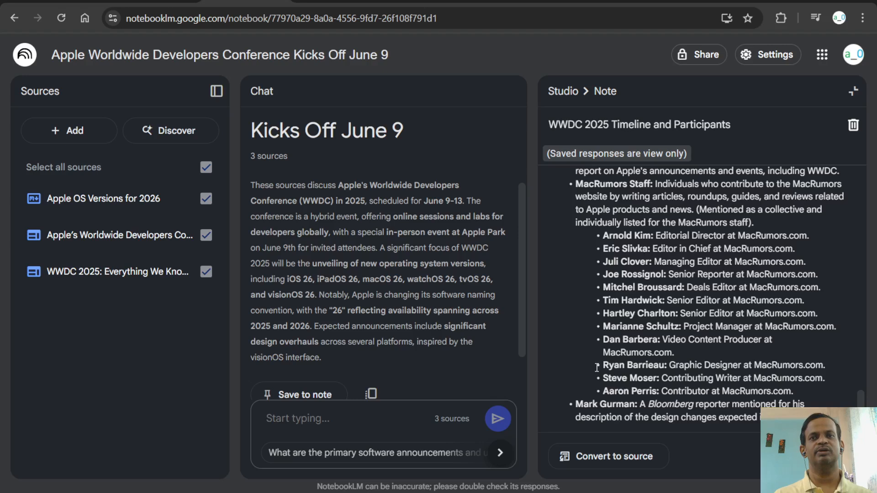
scroll(623, 342, up, 10)
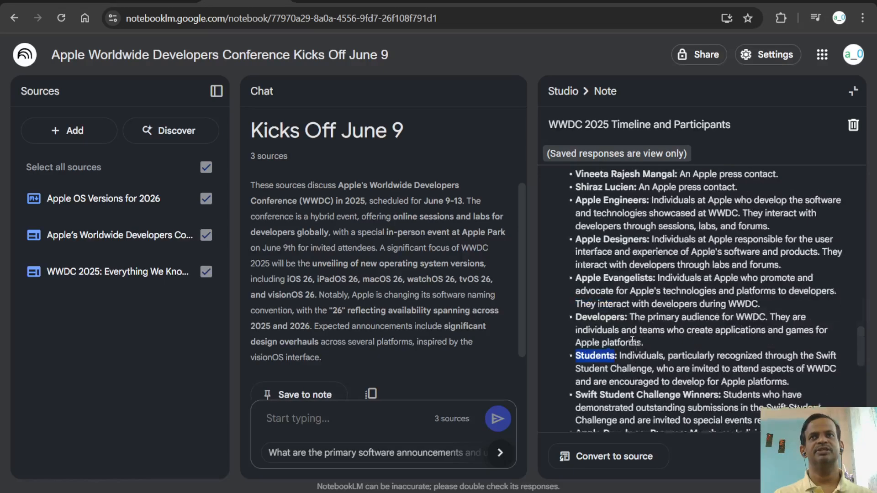
click(851, 94)
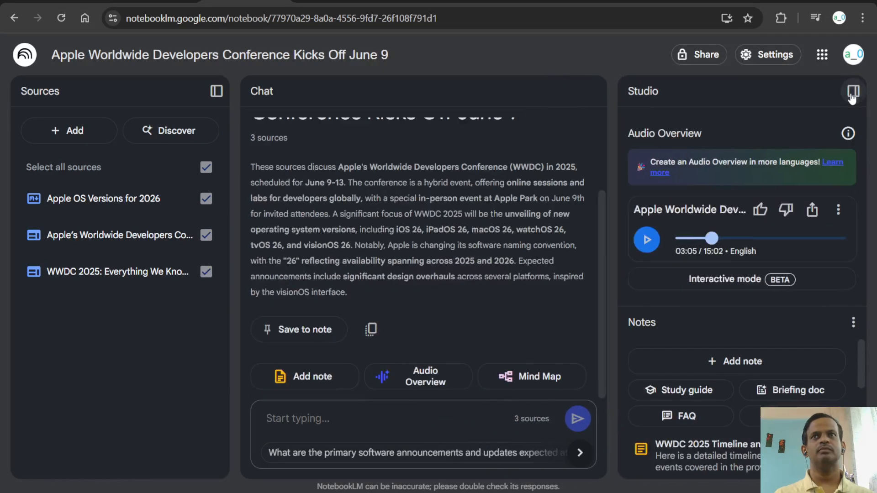
Step: View the notebook's sharing options, including the owner's access role
click(703, 62)
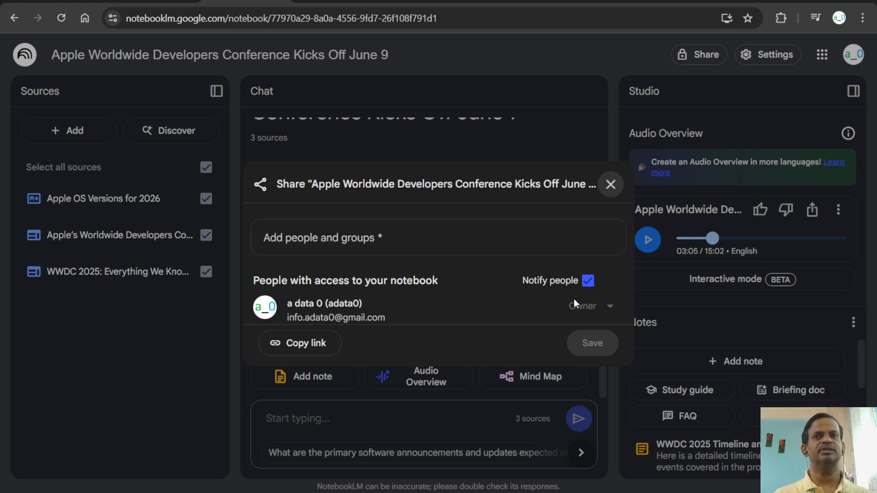
click(612, 306)
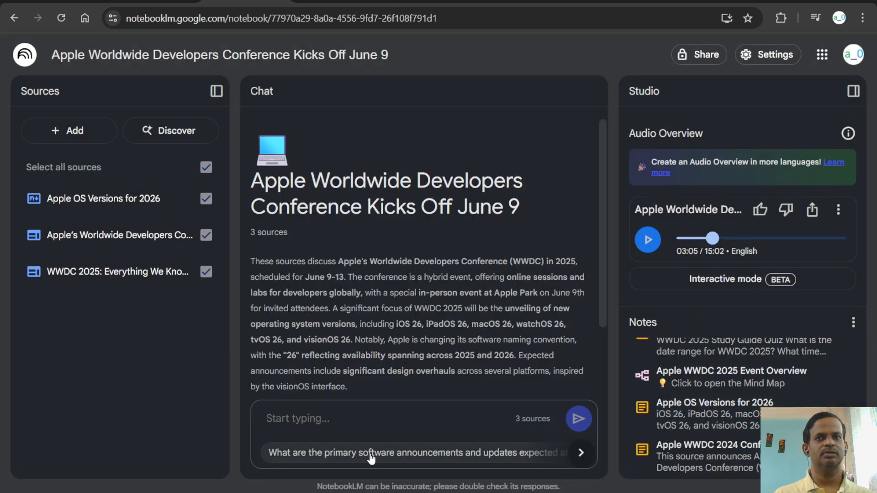
Step: Ask the suggested question on WWDC 2025's primary software announcements and updates, and browse the remaining suggested questions
scroll(521, 340, down, 2)
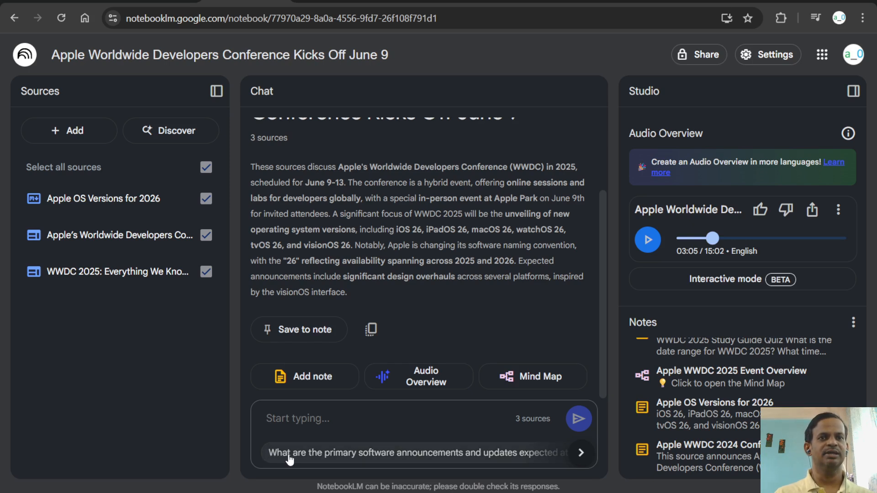
click(400, 458)
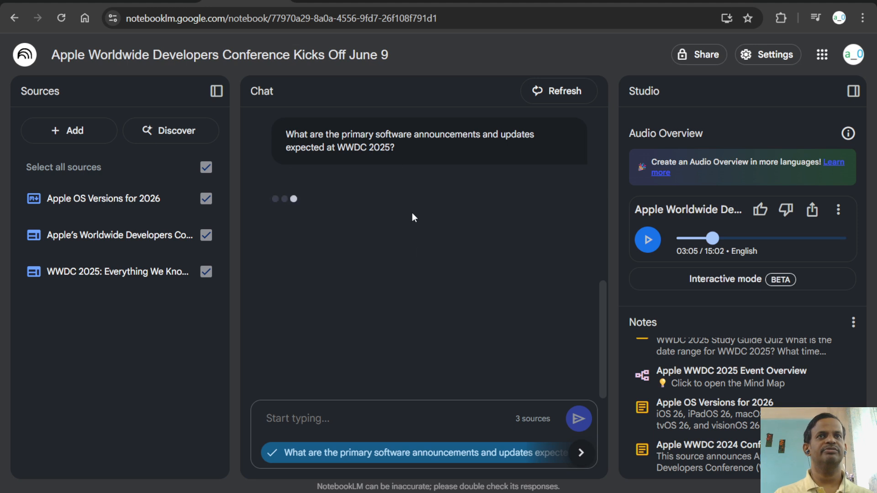
click(582, 453)
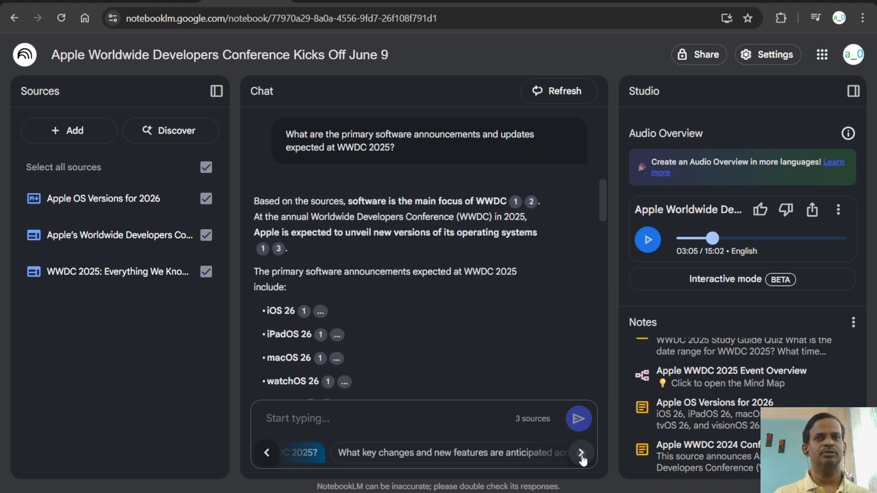
click(581, 454)
click(582, 453)
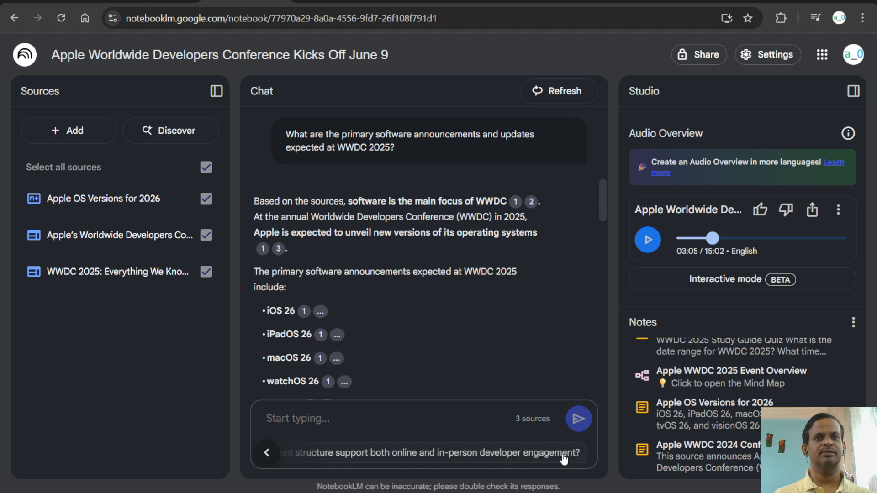
Step: Expand the answer's iOS 26 citations, and view and close the Apple OS Versions for 2026 and Apple's Worldwide Developers Conference sources
click(321, 312)
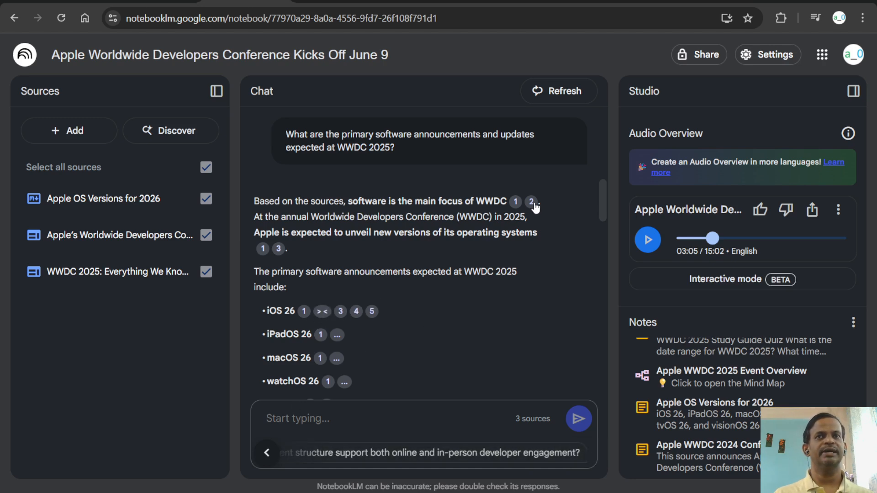
mouse_move(519, 202)
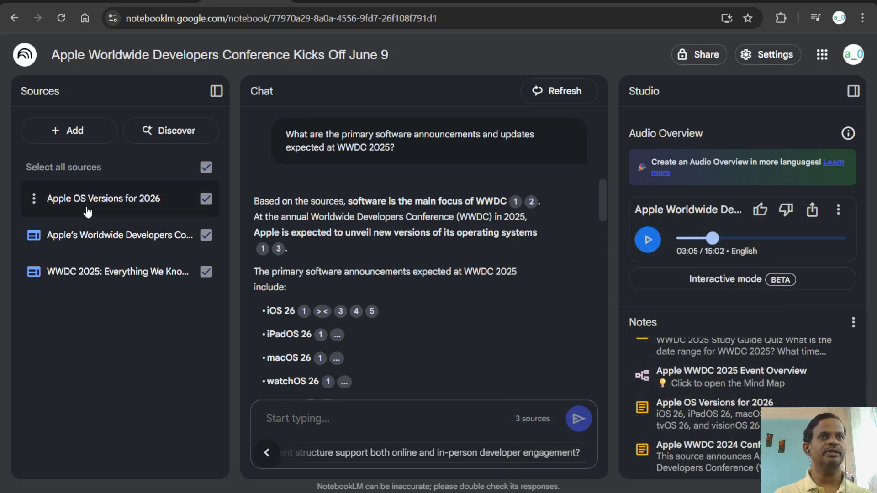
click(86, 208)
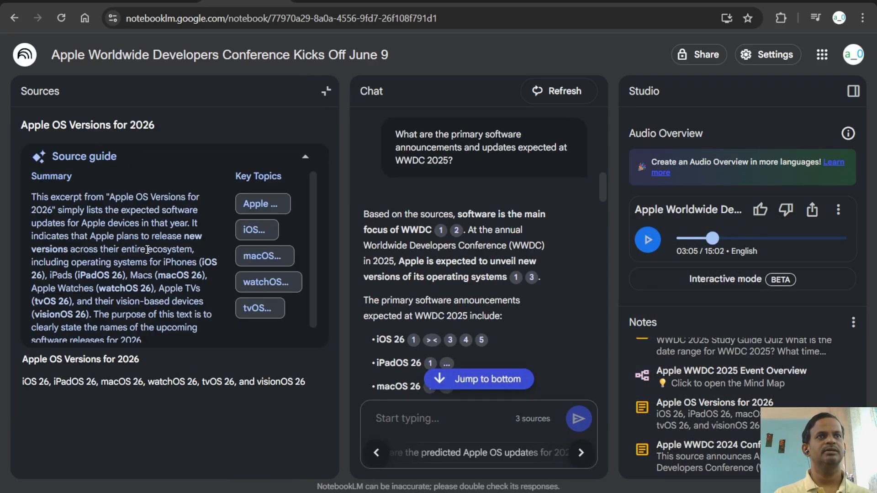
scroll(135, 308, down, 1)
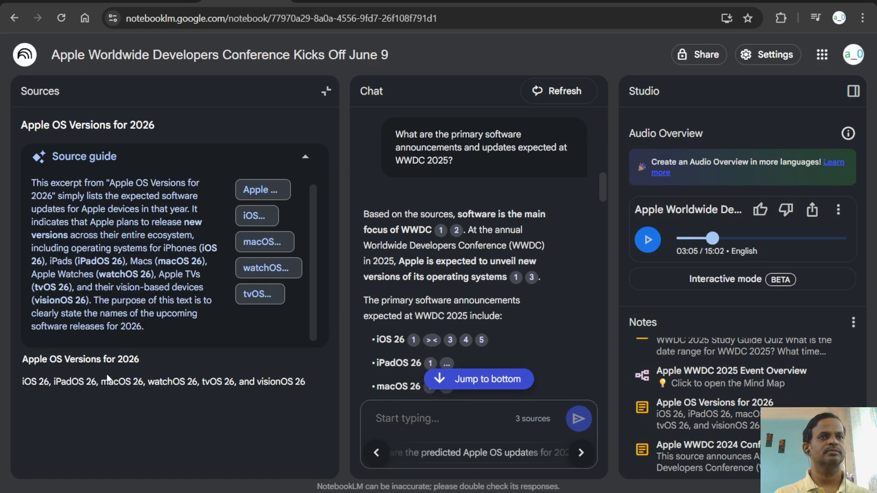
scroll(177, 269, up, 1)
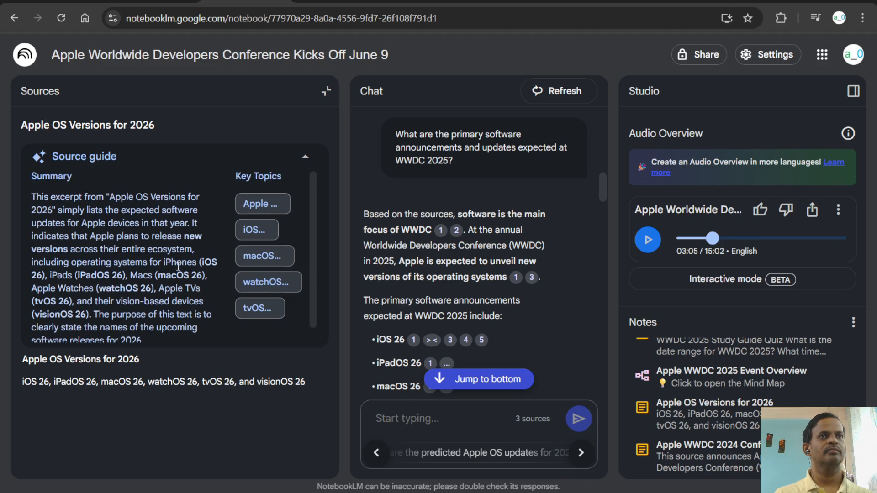
click(325, 98)
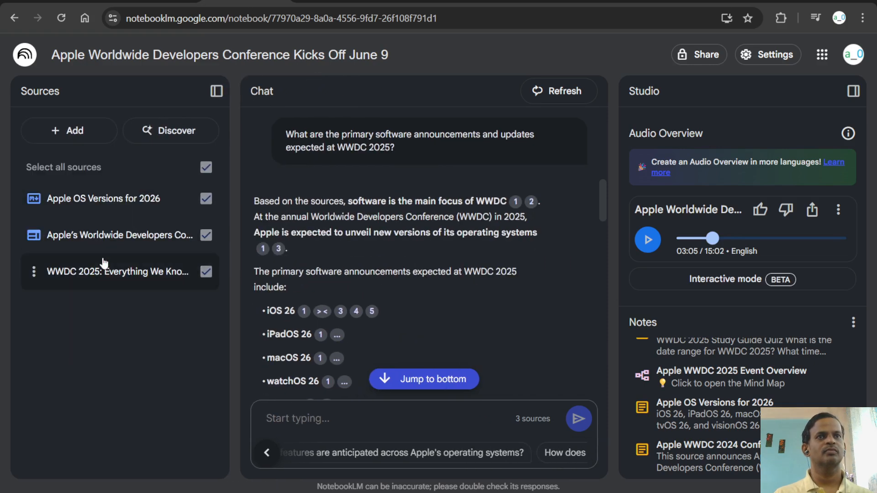
click(75, 238)
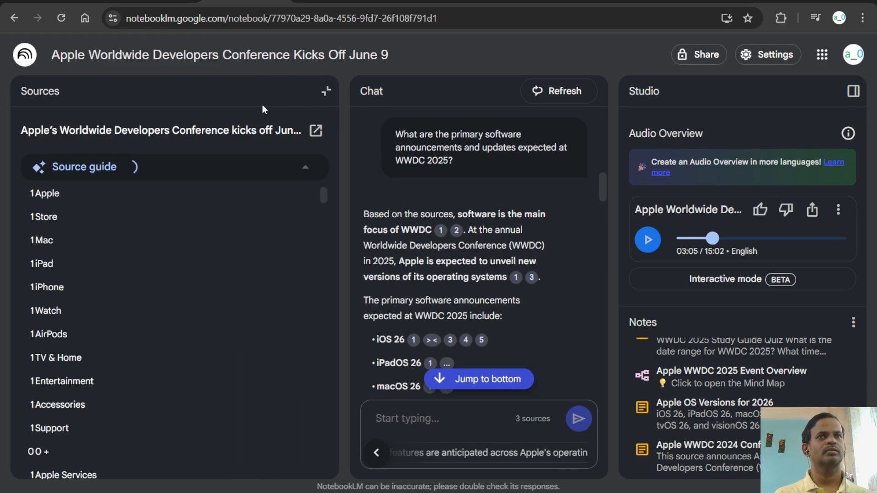
click(325, 96)
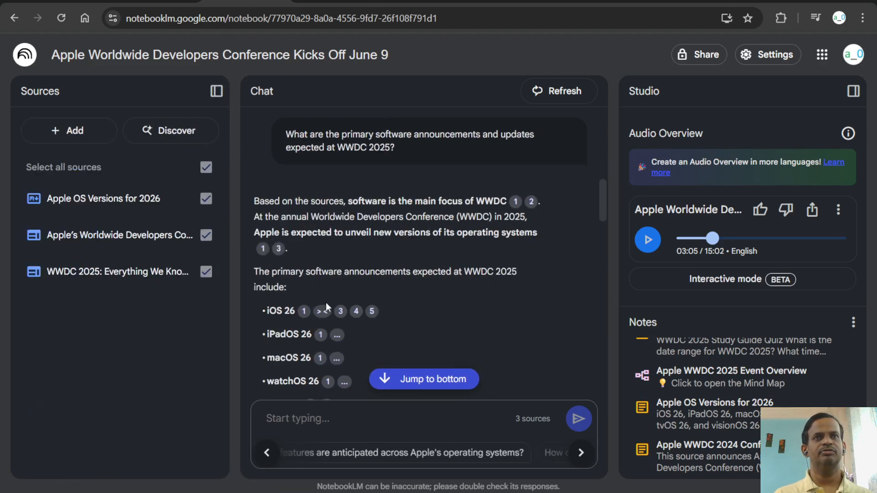
Step: View and close the Apple OS Versions for 2026 note, and preview the numbered citations in the answer's opening paragraph
click(714, 416)
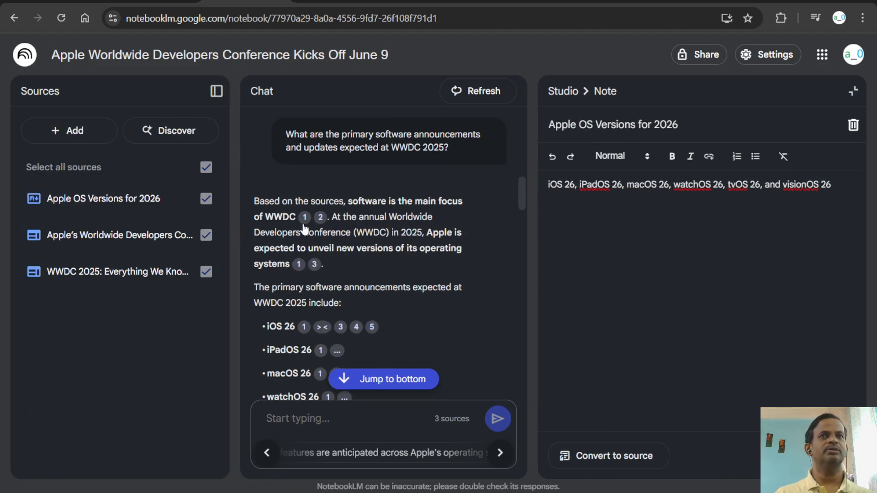
click(853, 91)
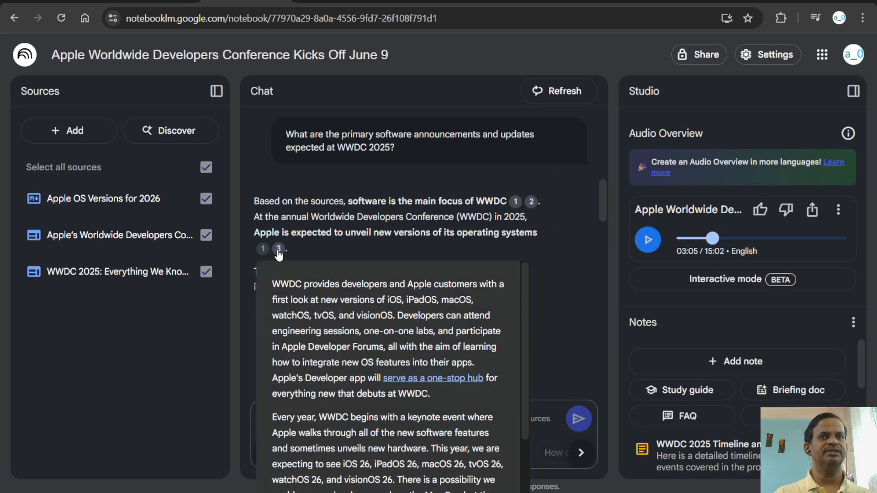
mouse_move(516, 202)
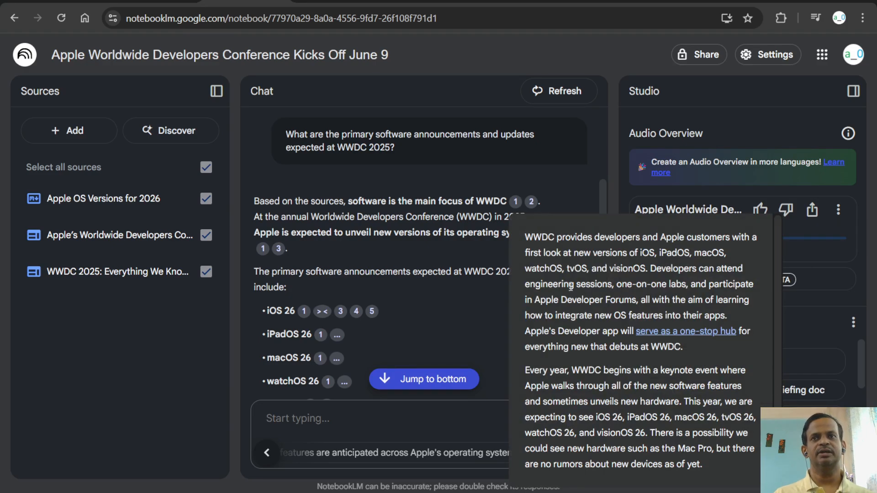
scroll(576, 319, down, 1)
scroll(580, 348, up, 1)
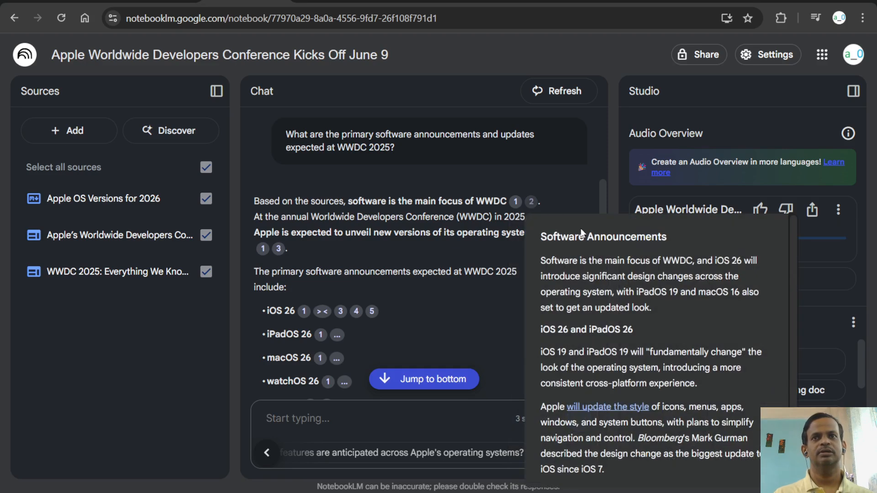
scroll(641, 364, down, 1)
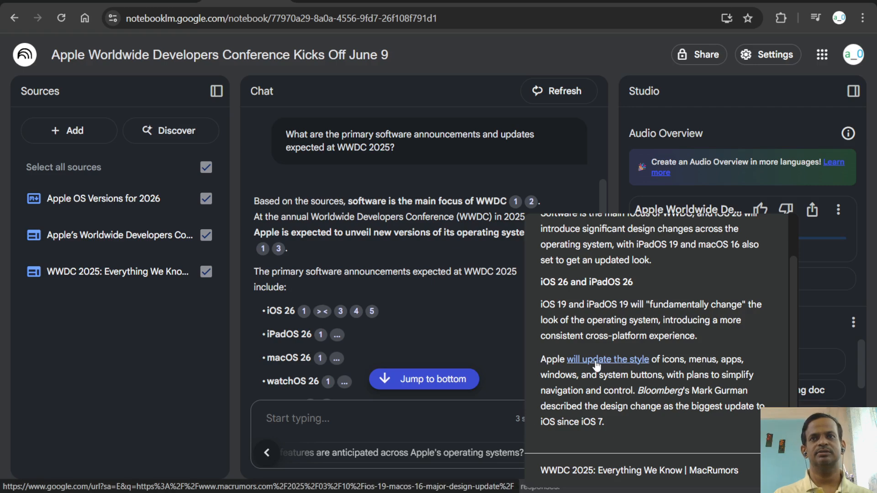
scroll(633, 287, up, 1)
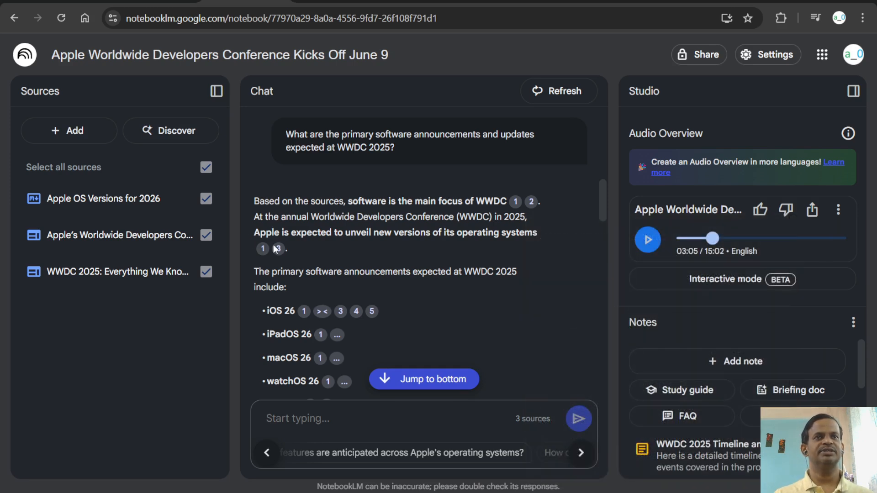
mouse_move(263, 252)
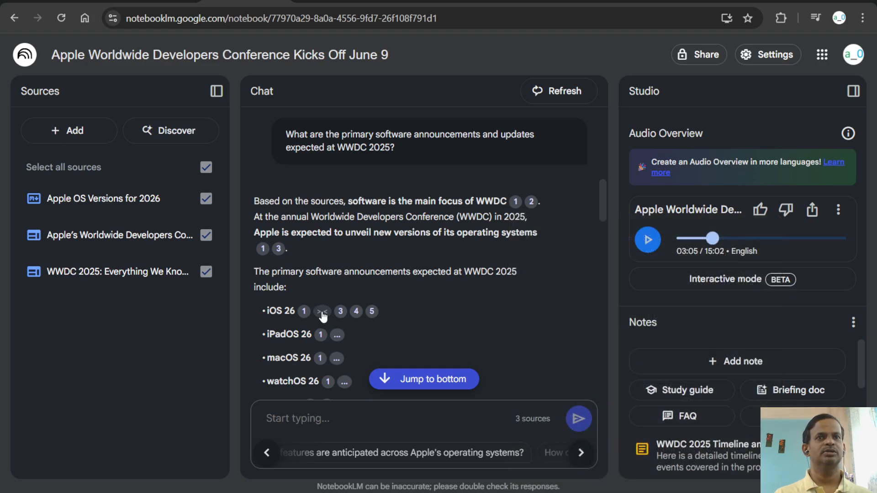
Step: Toggle the answer's collapsed iOS 26 and iPadOS 26 citations, and refresh the chat to clear the conversation
click(322, 312)
click(322, 312)
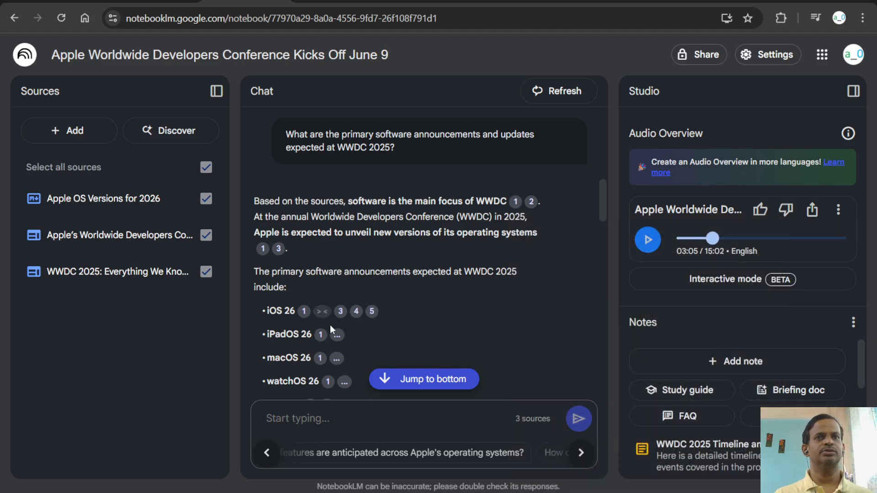
click(338, 336)
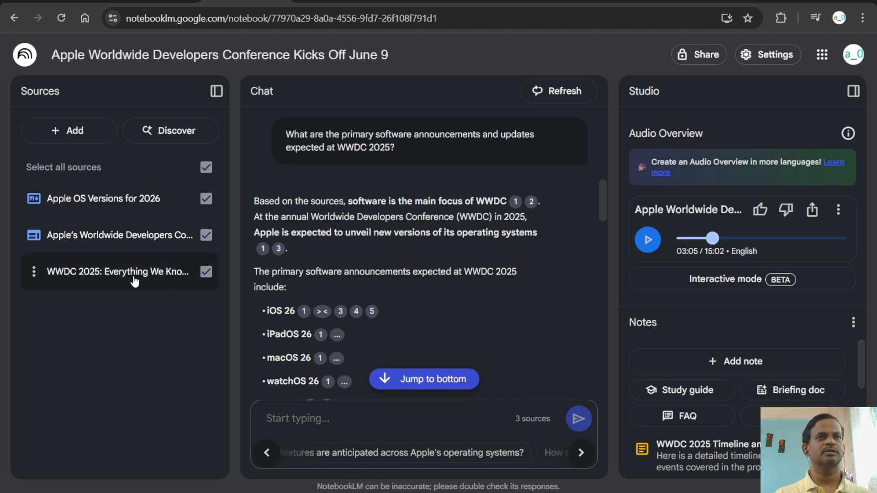
click(557, 98)
click(505, 280)
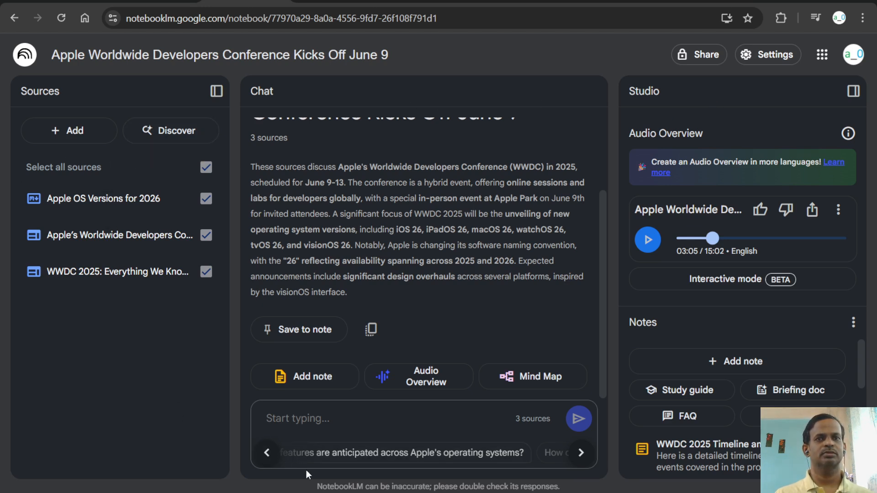
Step: Highlight the disclaimer about NotebookLM's inaccuracy beneath the chat, and deselect all of the notebook's sources
drag(318, 487, 565, 487)
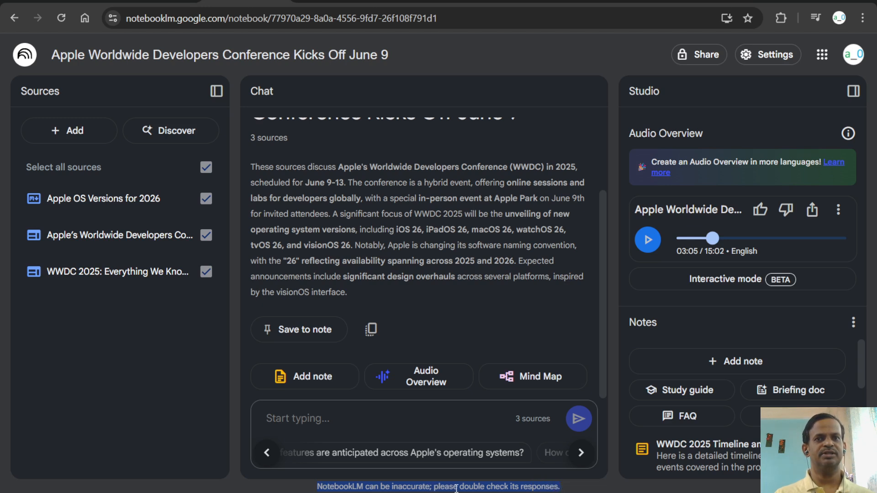
click(563, 489)
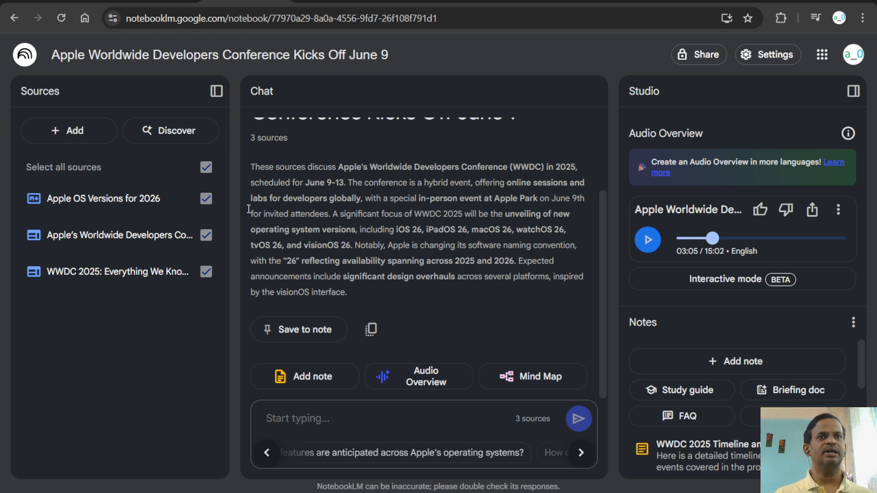
click(206, 167)
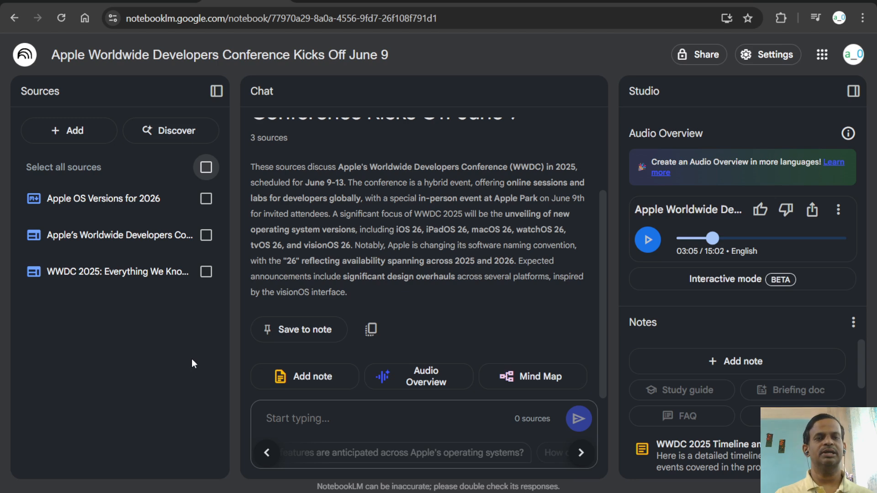
Step: Discover sources on a random topic with "I'm feeling curious", review the suggested list, and close it without importing
click(174, 132)
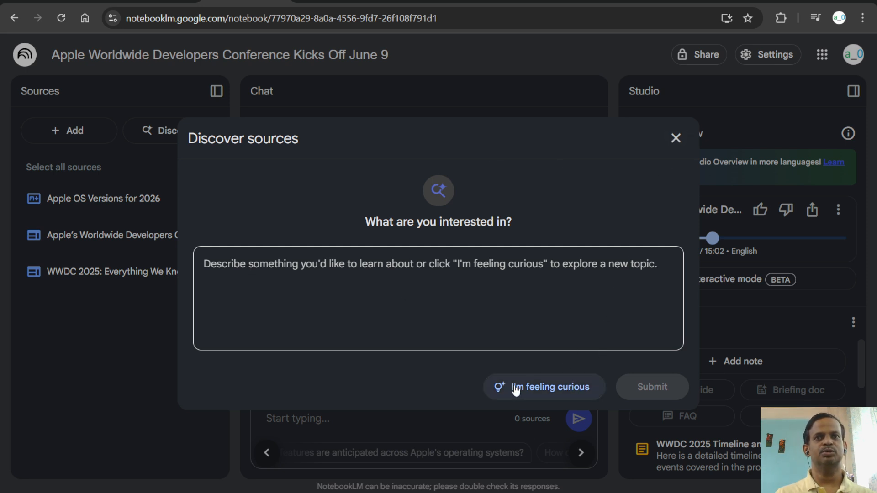
click(302, 276)
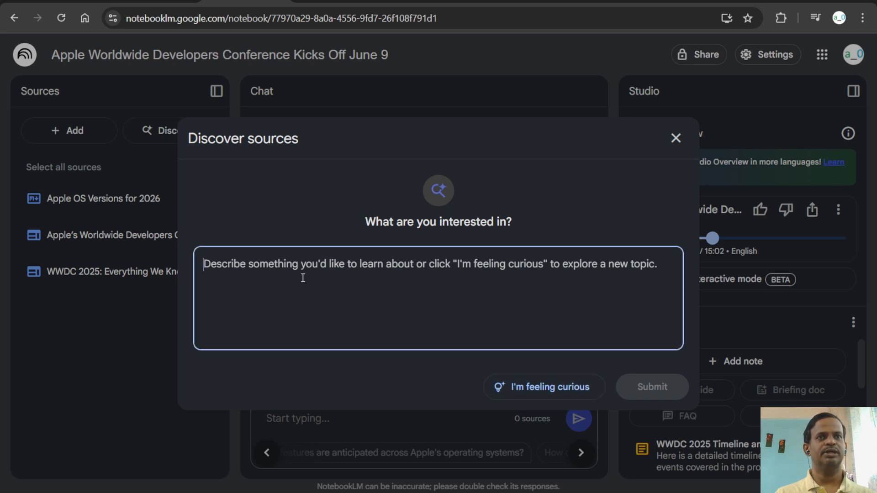
click(552, 390)
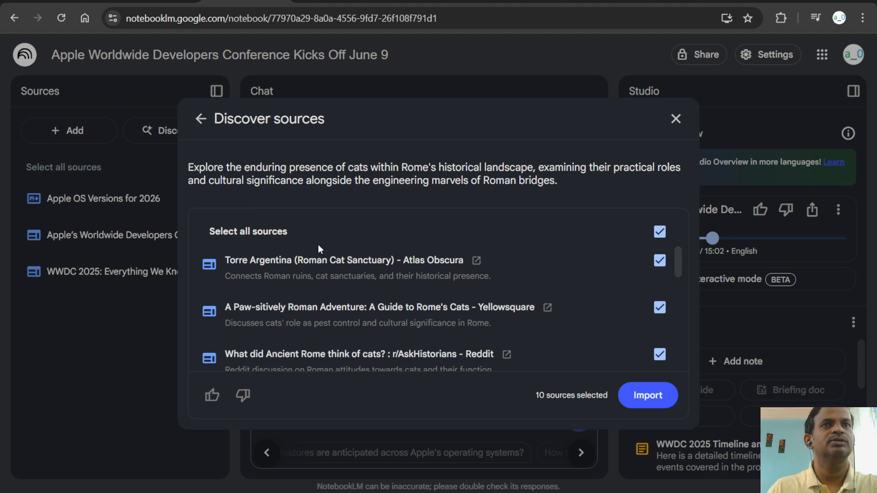
scroll(560, 278, down, 5)
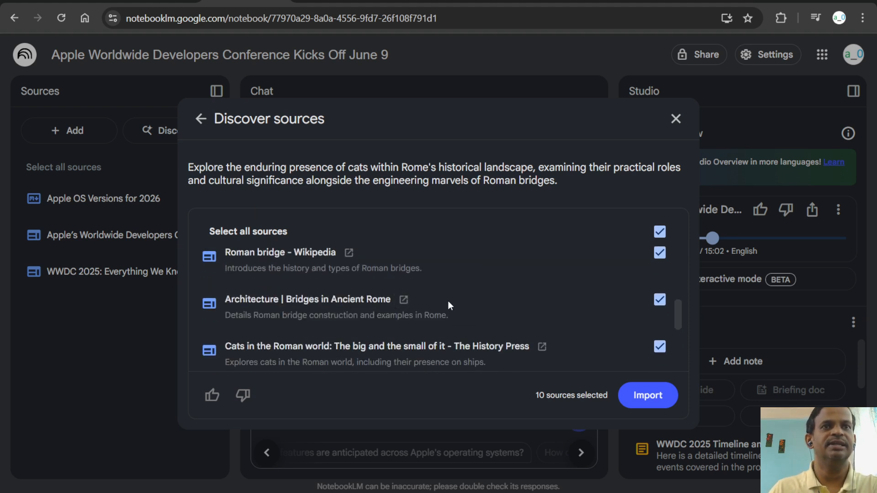
scroll(655, 297, down, 3)
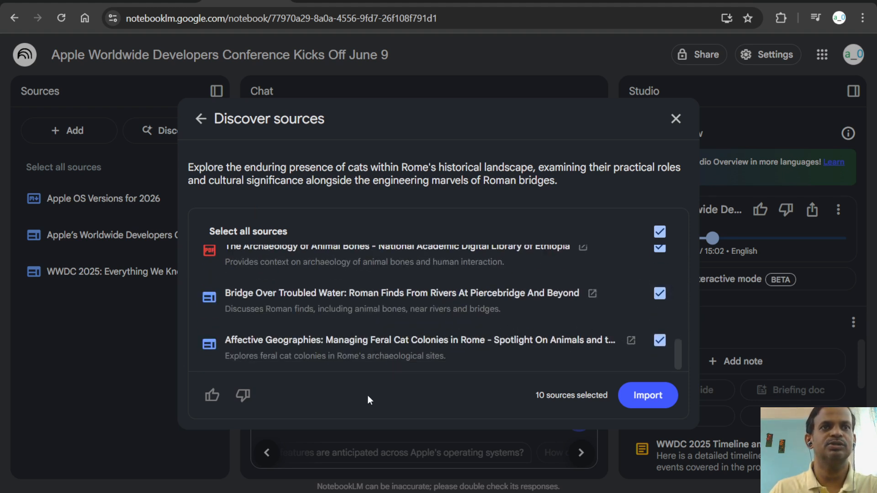
scroll(448, 361, up, 8)
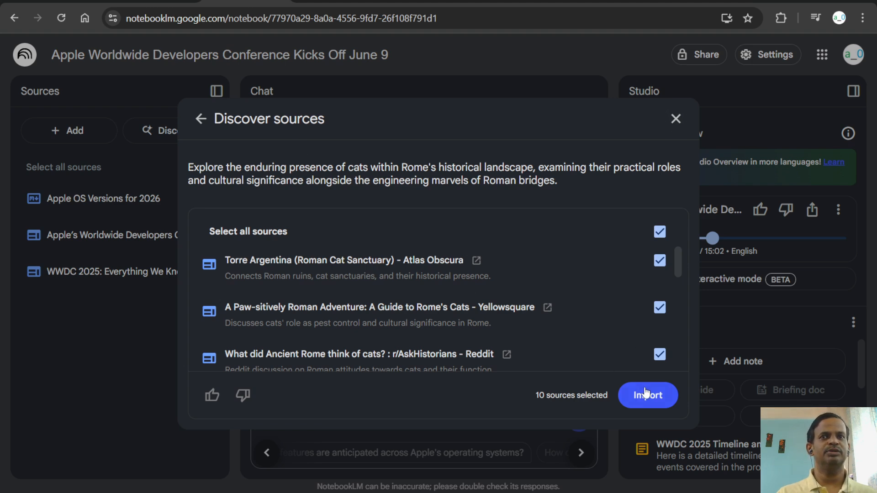
click(676, 119)
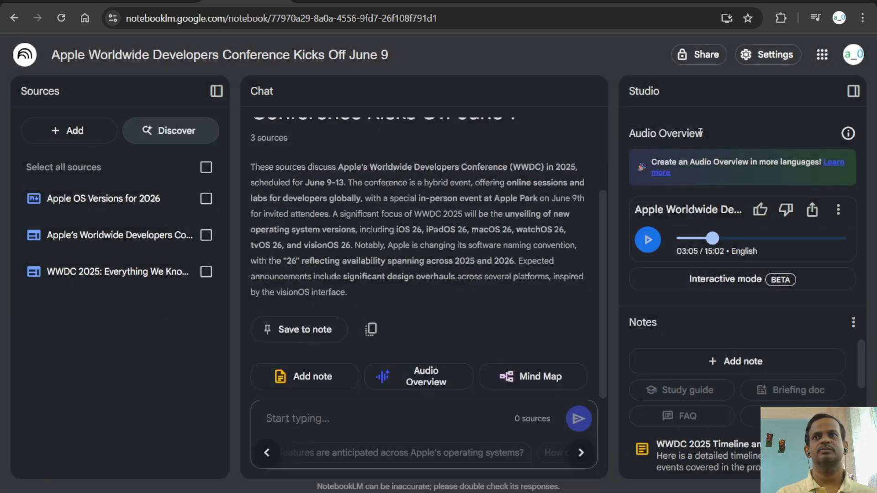
Step: View the explanatory notes about how Audio Overviews work and what their limitations are
click(848, 133)
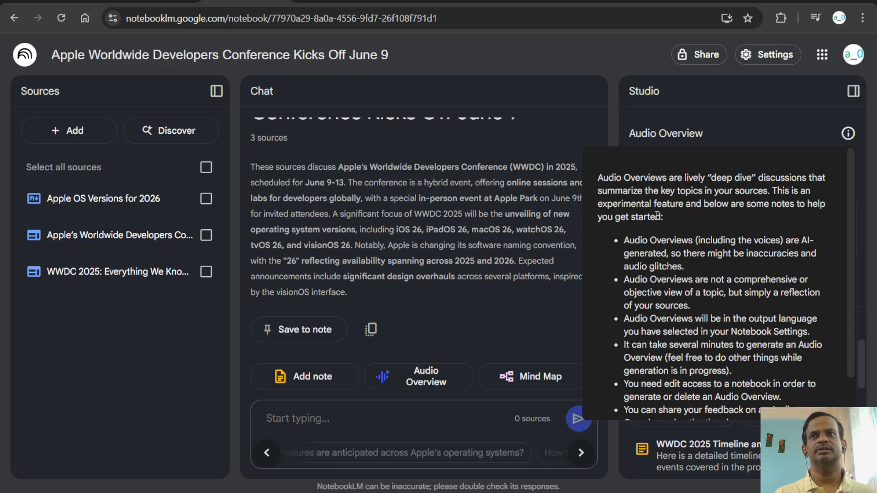
scroll(661, 218, down, 2)
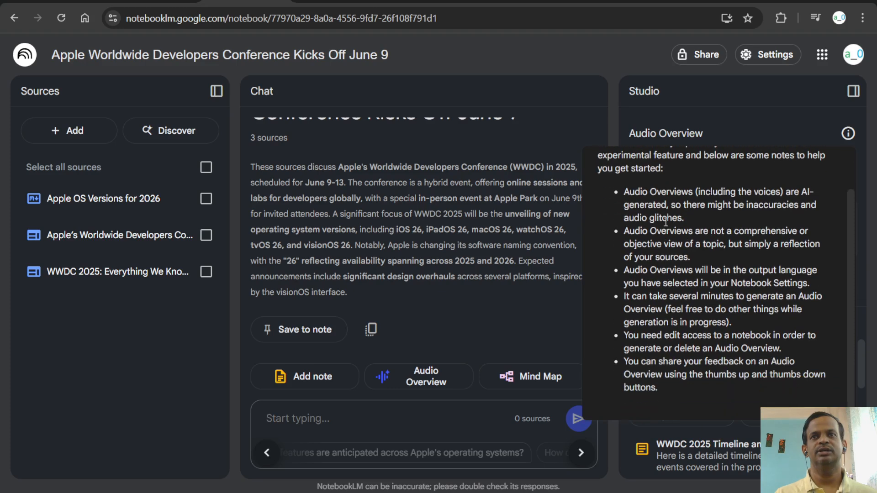
scroll(697, 249, up, 2)
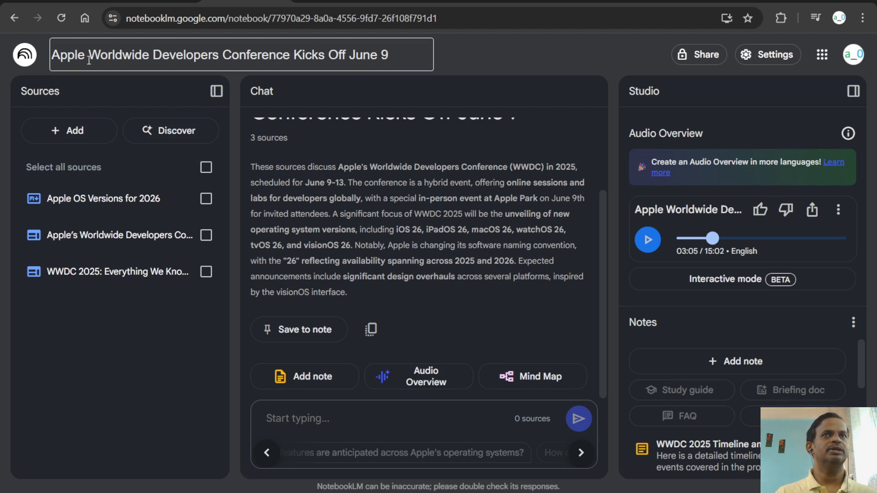
Step: Return to the notebook list, open the Microsoft Build 2025 notebook, and browse its saved notes
click(24, 63)
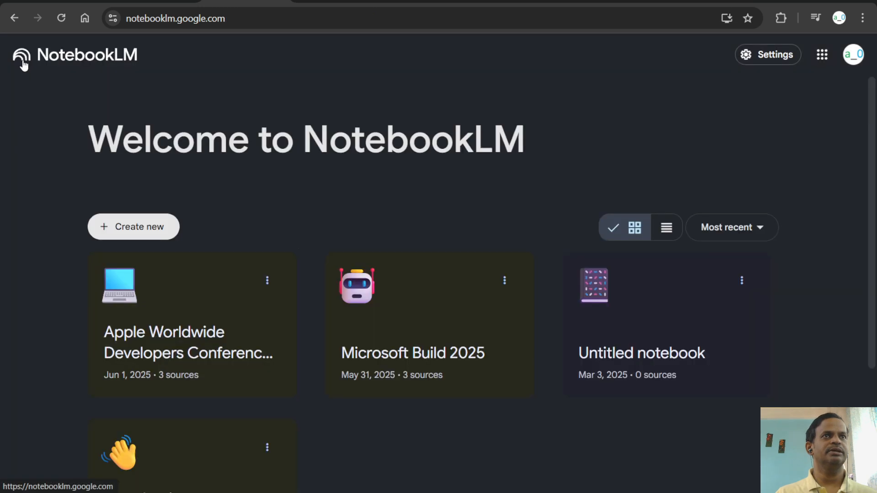
scroll(550, 146, down, 2)
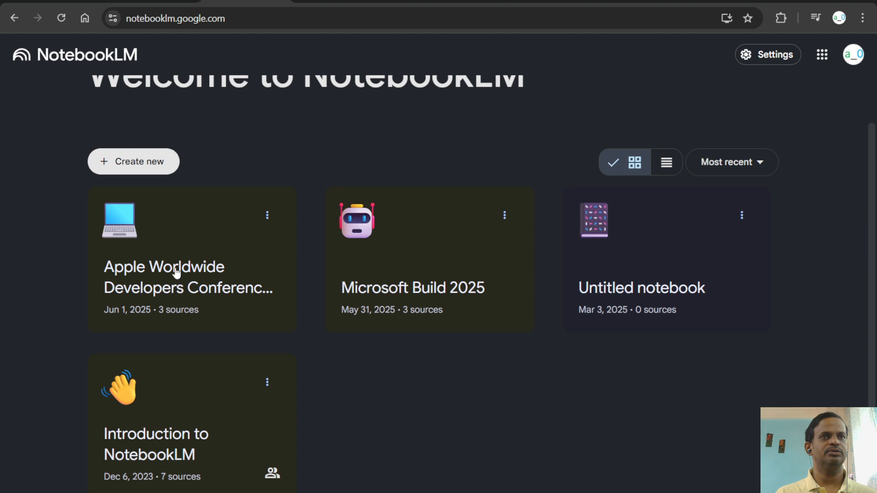
click(403, 247)
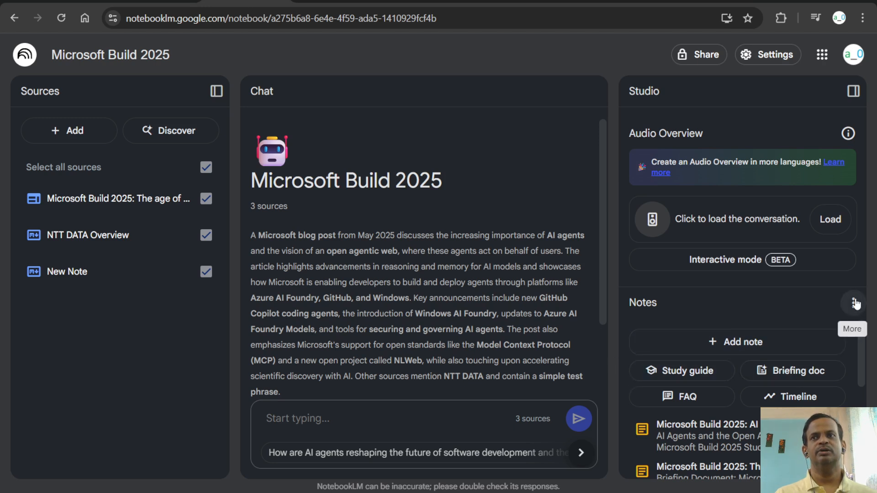
scroll(849, 356, down, 3)
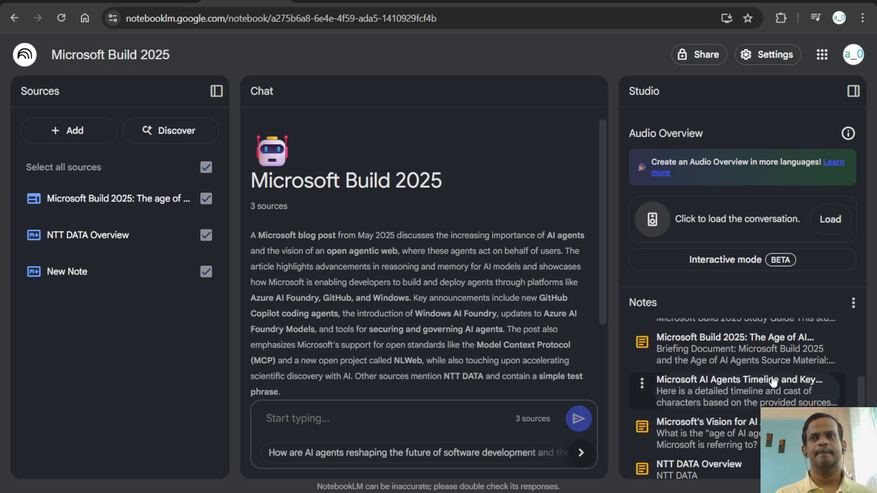
scroll(739, 379, up, 3)
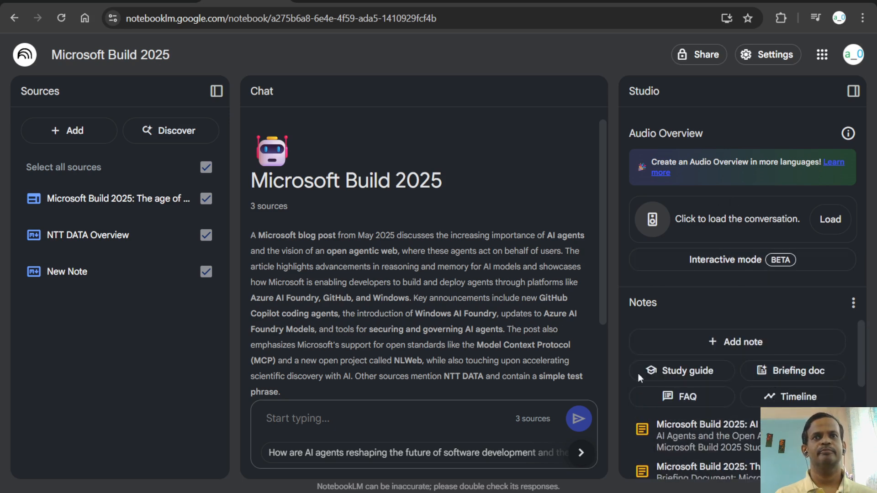
Step: Skim and close the Microsoft Build 2025: AI Agents and the Agentic Web study guide note
click(710, 433)
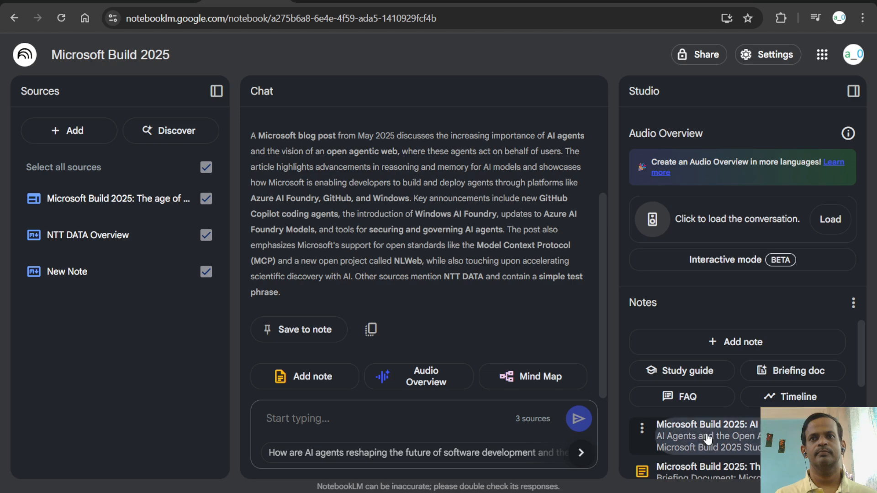
scroll(667, 397, down, 3)
scroll(667, 397, down, 2)
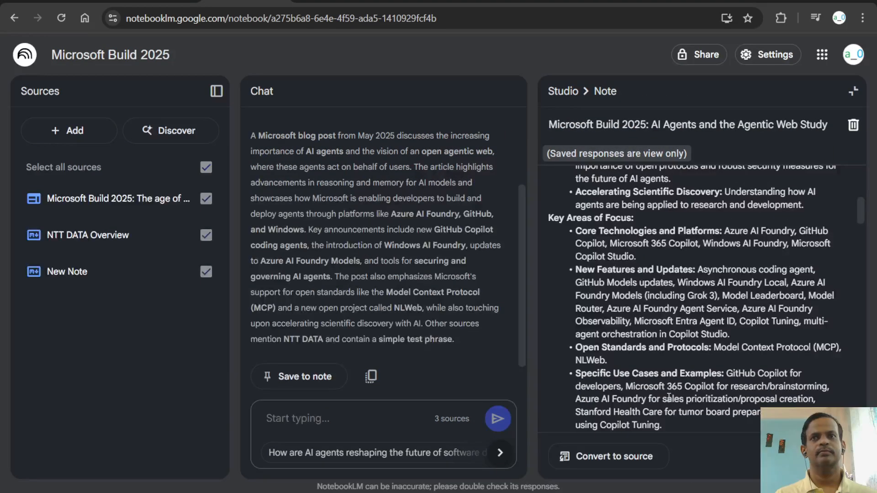
click(853, 91)
Step: View and close the NTT DATA Overview note, and do the same with the NTT DATA Overview source's guide
scroll(764, 358, down, 2)
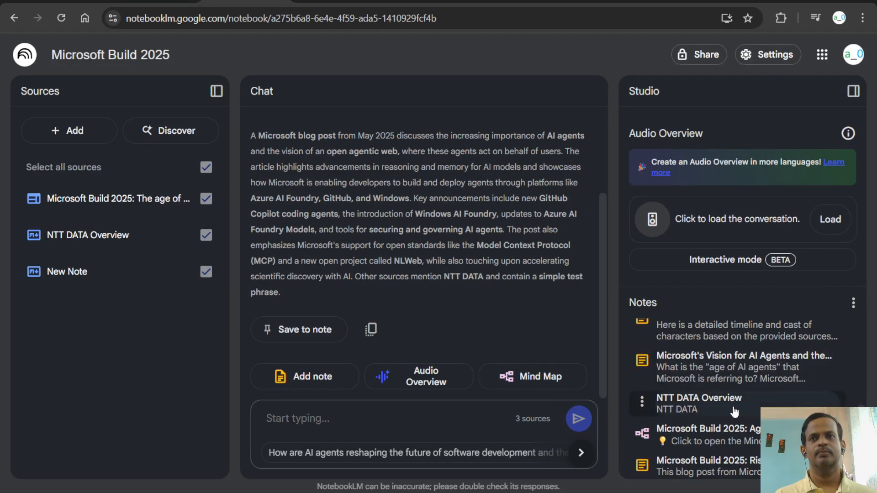
click(728, 408)
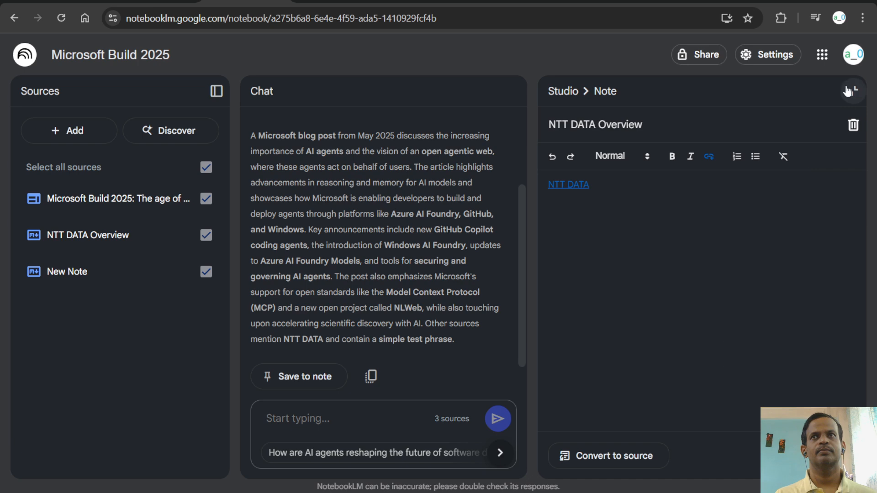
click(853, 91)
click(79, 238)
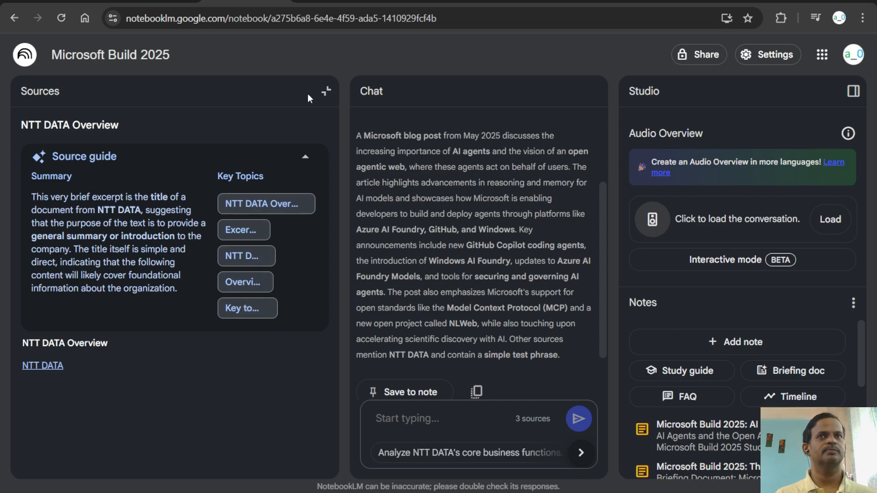
click(326, 92)
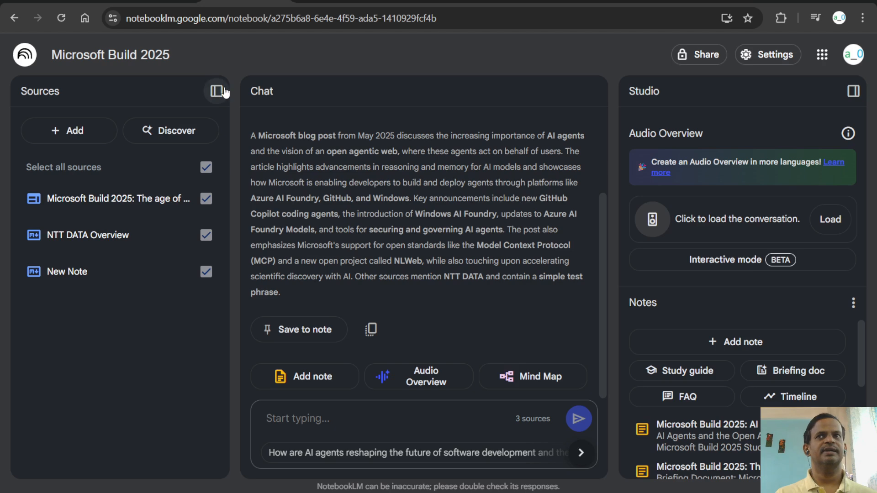
Step: Return to the NotebookLM notebook list, and switch to the data adhoc channel's videos page on YouTube
click(27, 58)
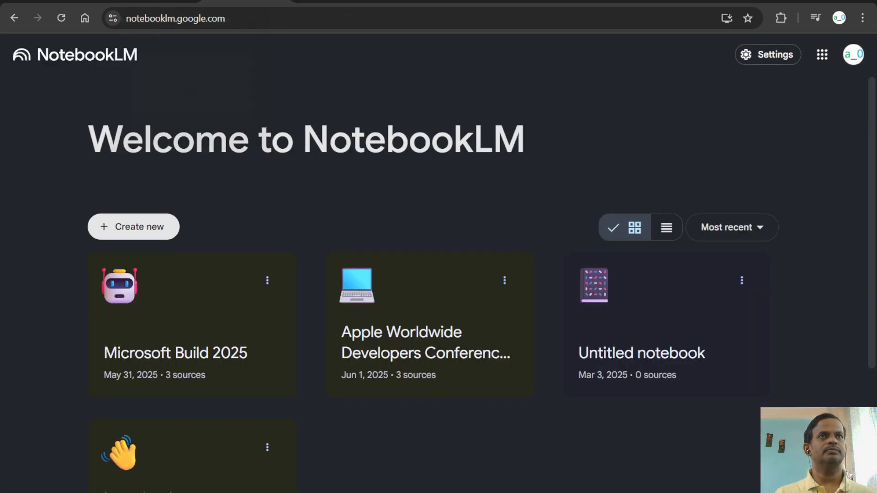
click(46, 1)
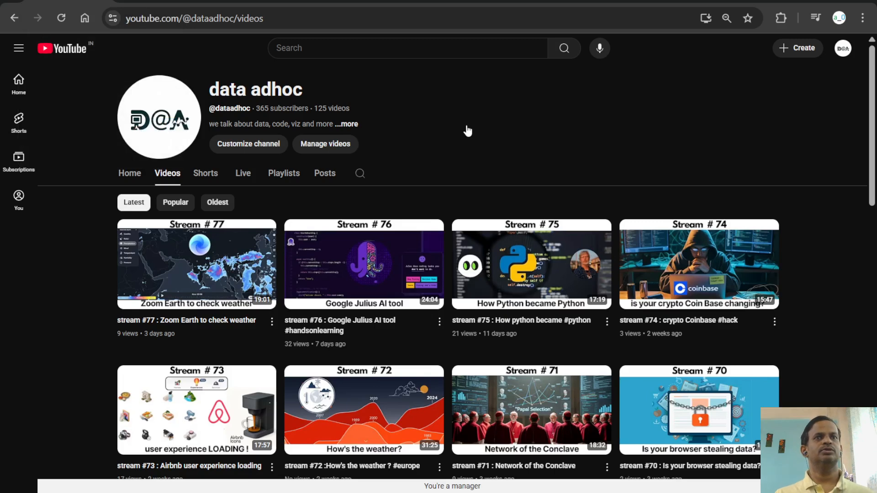